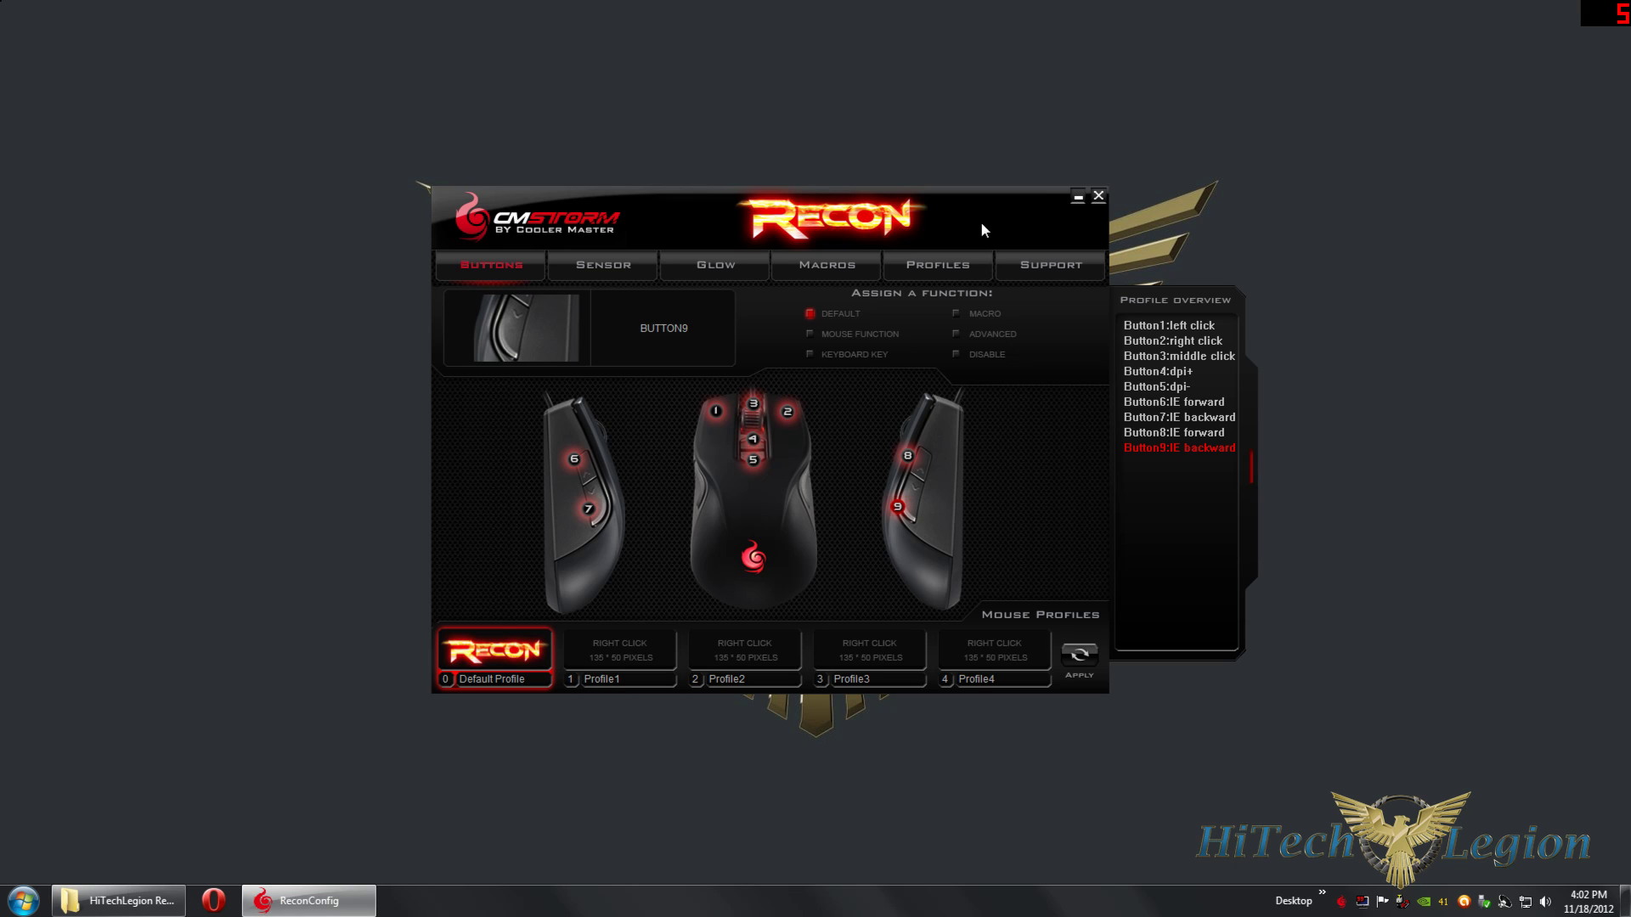
- View the mouse's hardware, sensor, firmware and software versions in the support section and close the version information
click(1041, 266)
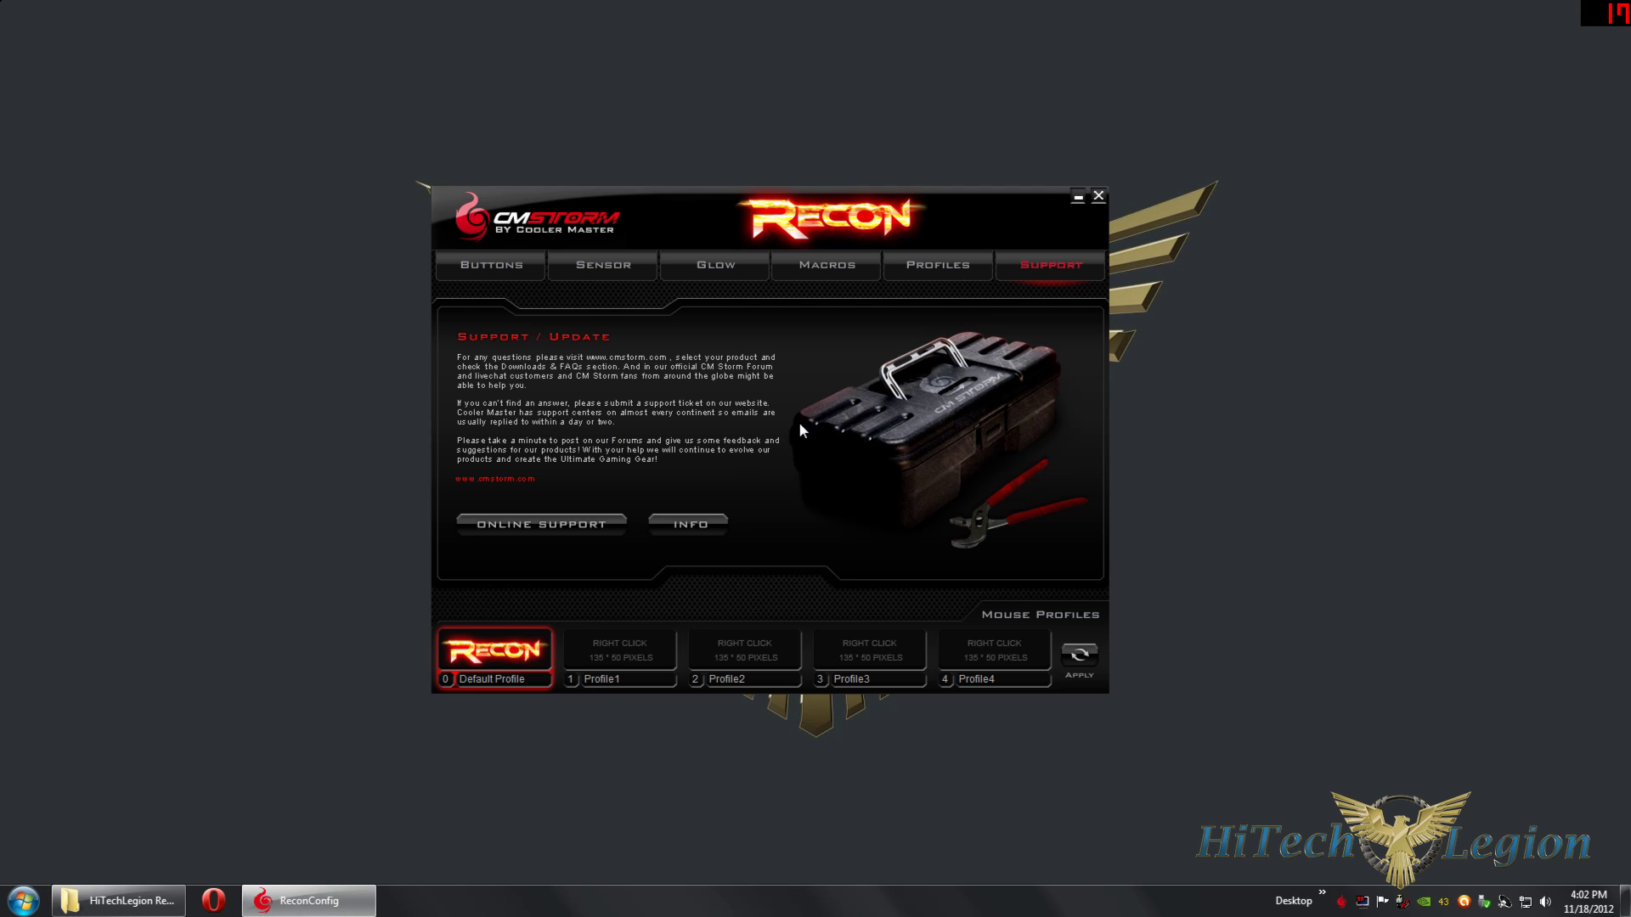
click(679, 527)
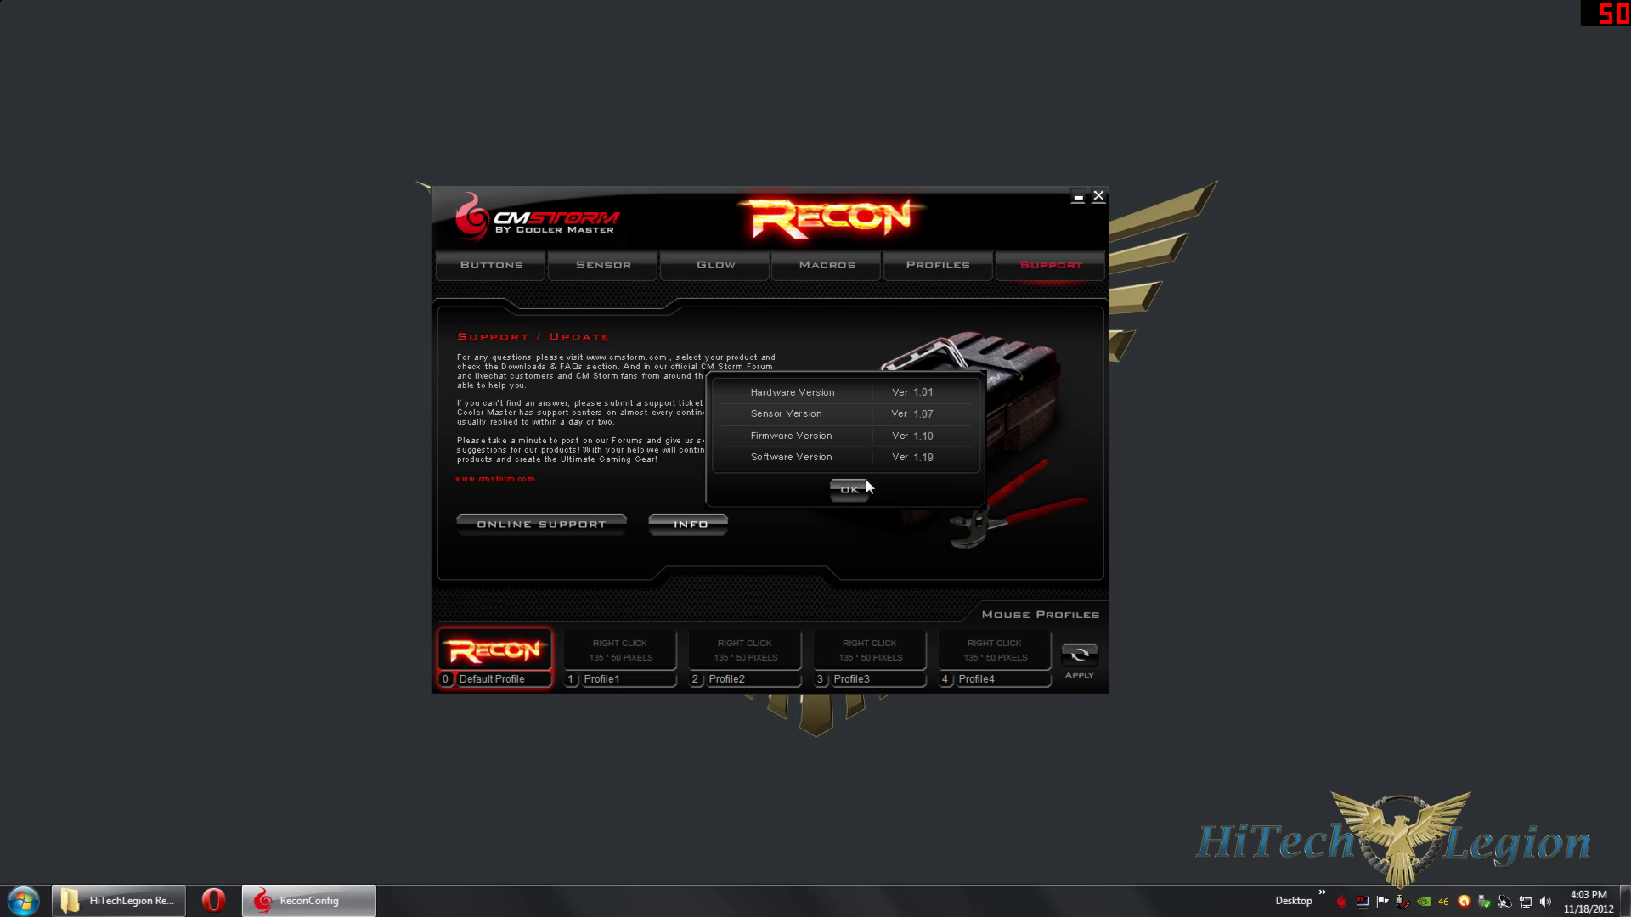
click(836, 486)
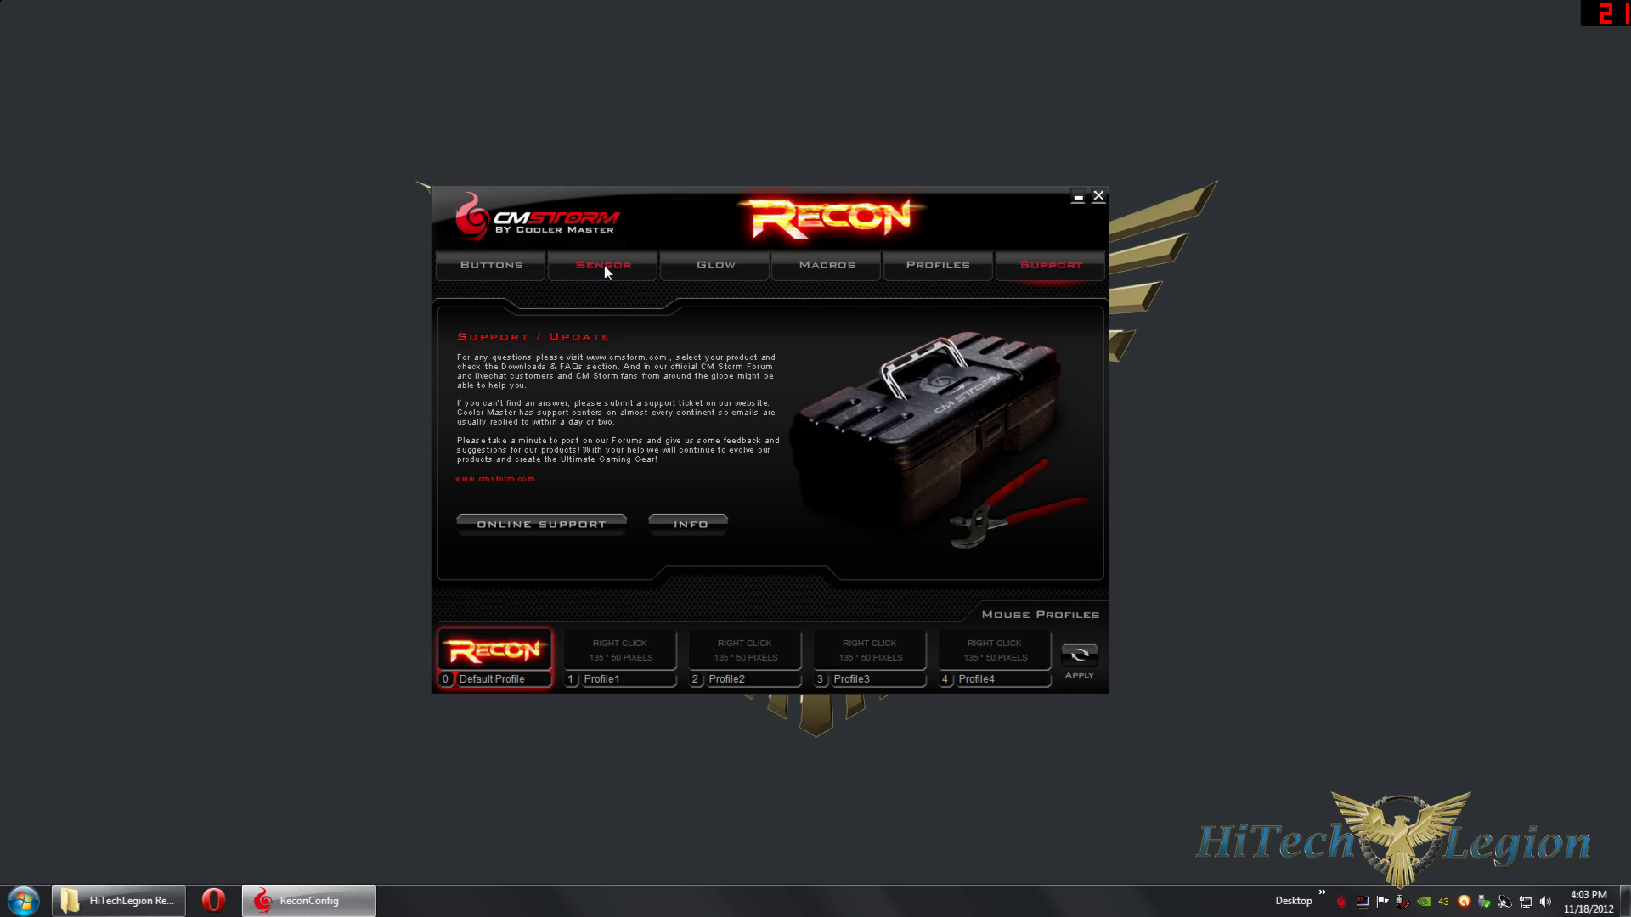
- Review the default profile's button assignments, glance at the sensor settings, and inspect button 5
click(492, 264)
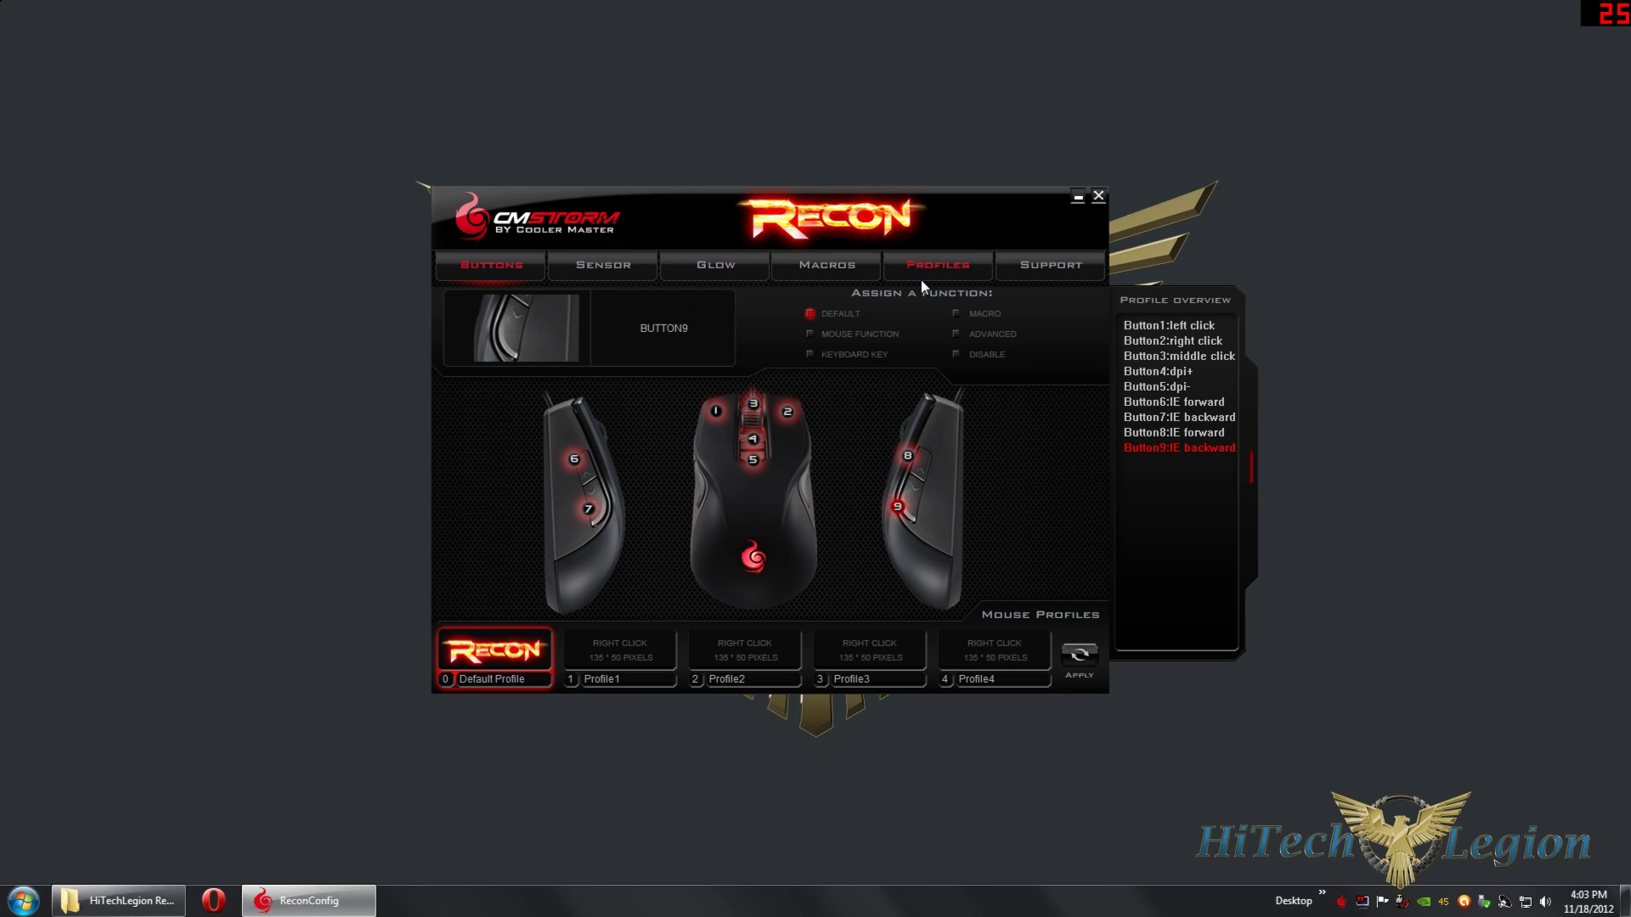
click(619, 270)
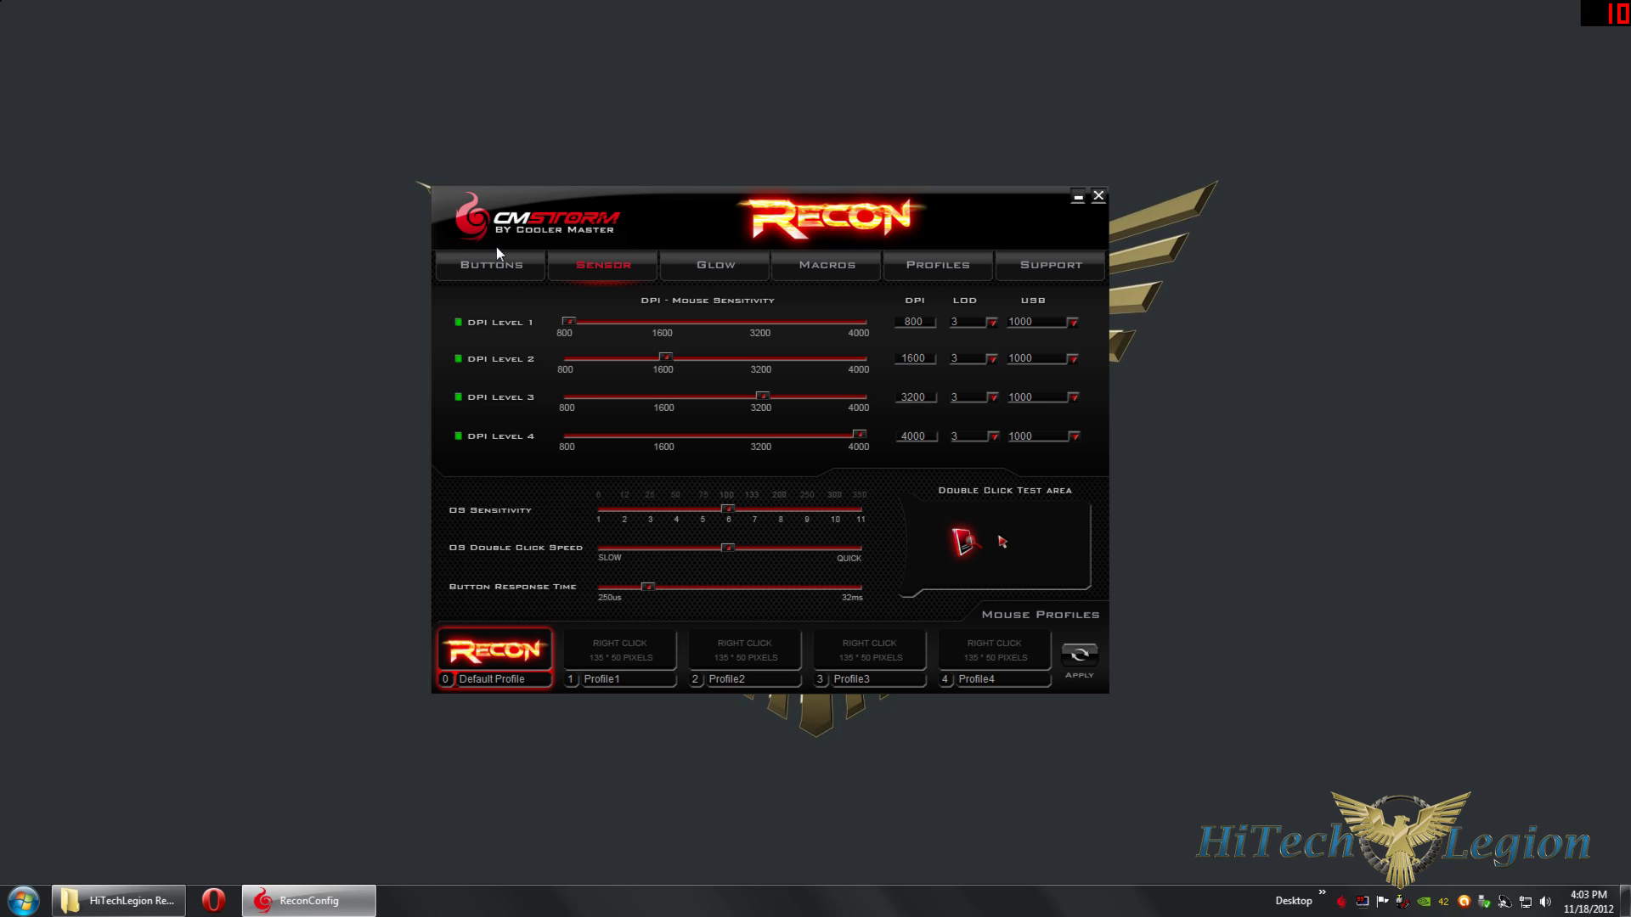
click(509, 266)
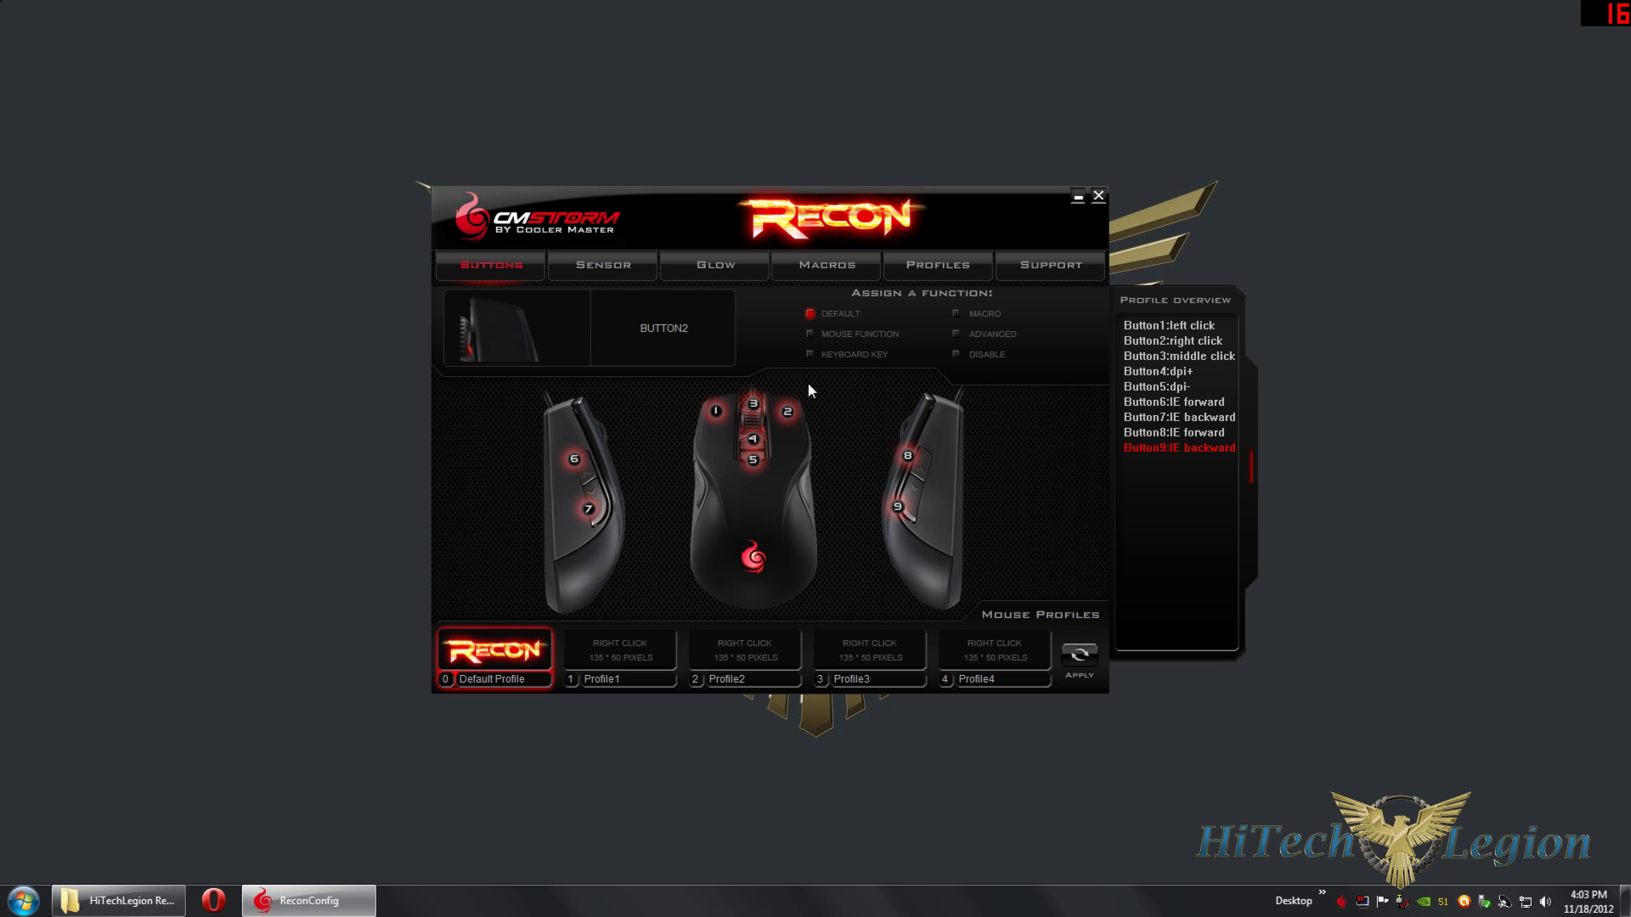
drag(727, 203, 756, 204)
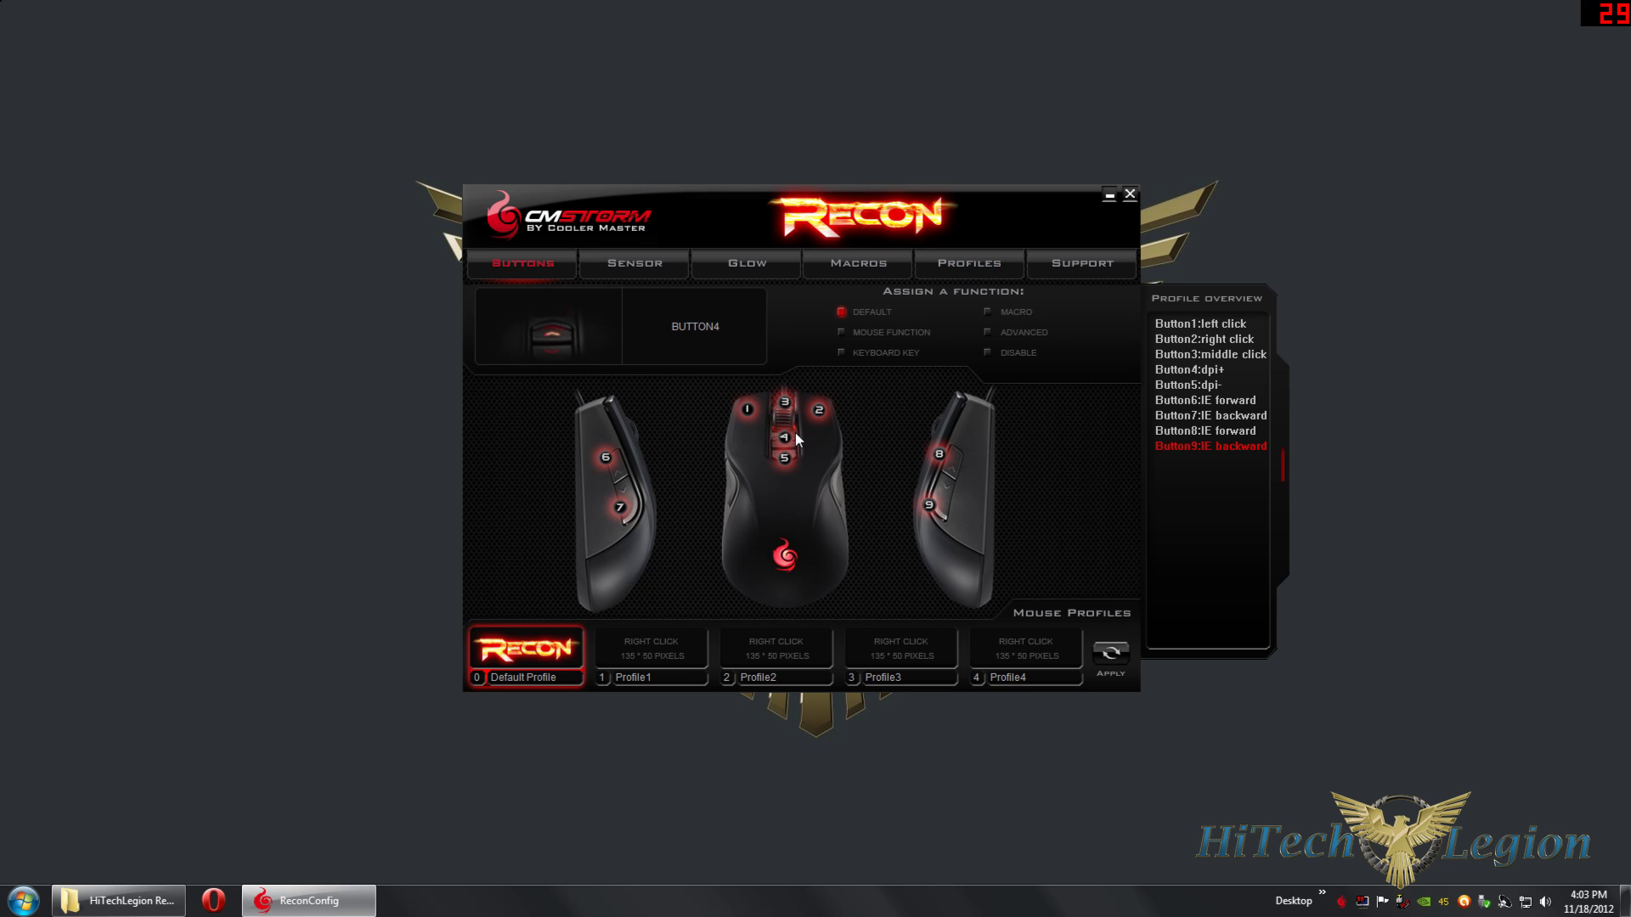
click(784, 459)
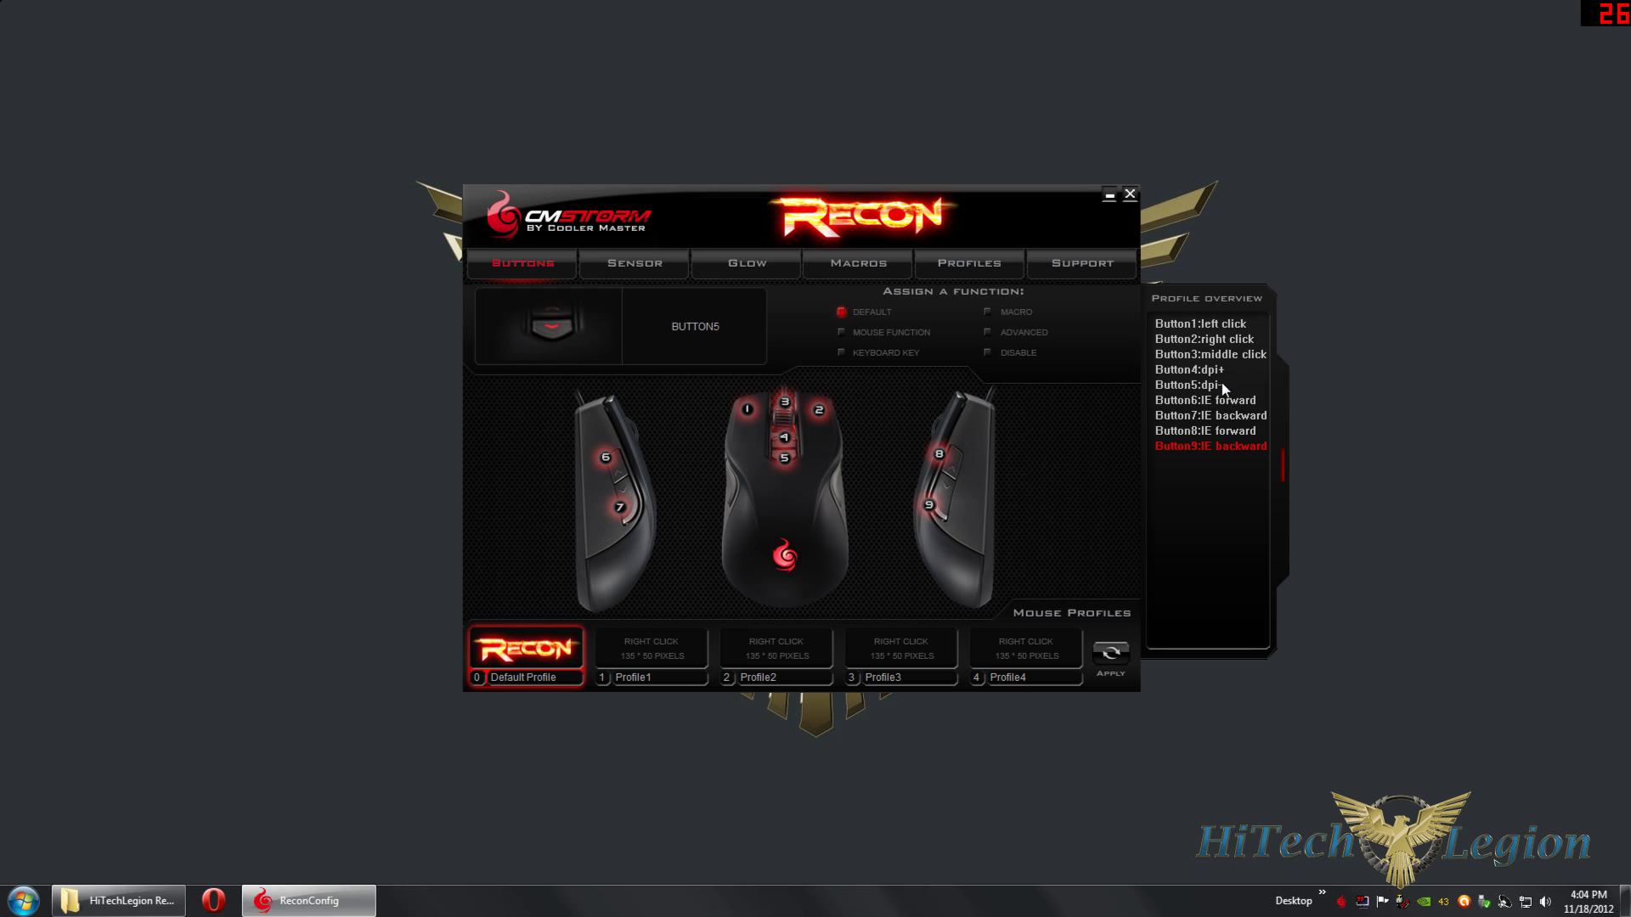
- Switch to Profile1 and select button 8 after comparing it with button 9
click(655, 654)
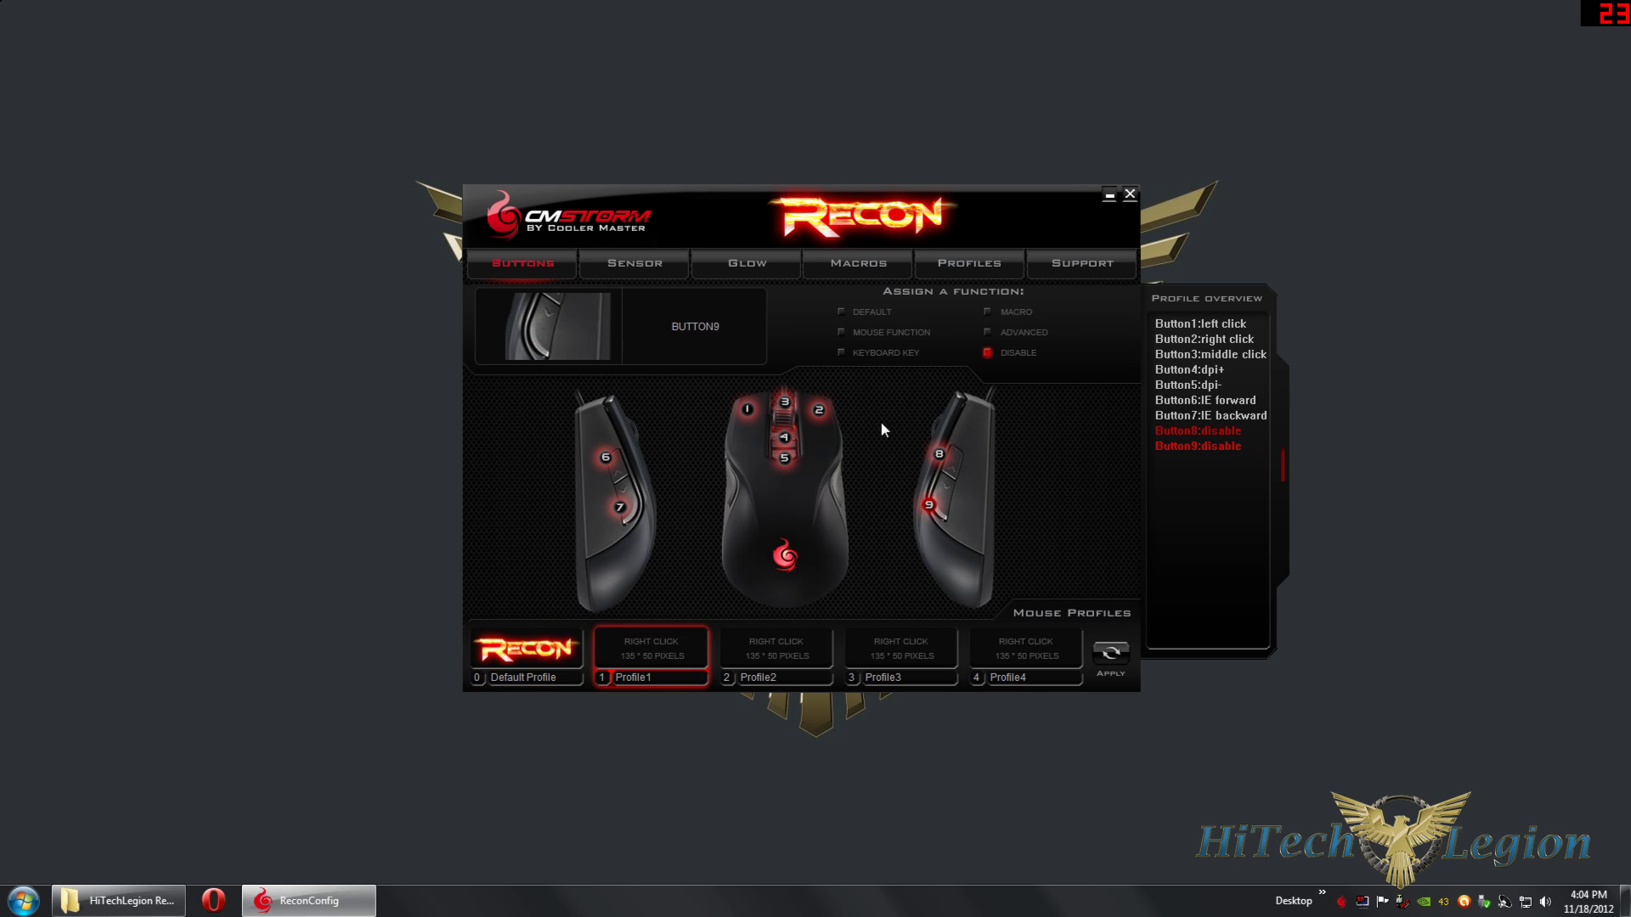
click(939, 463)
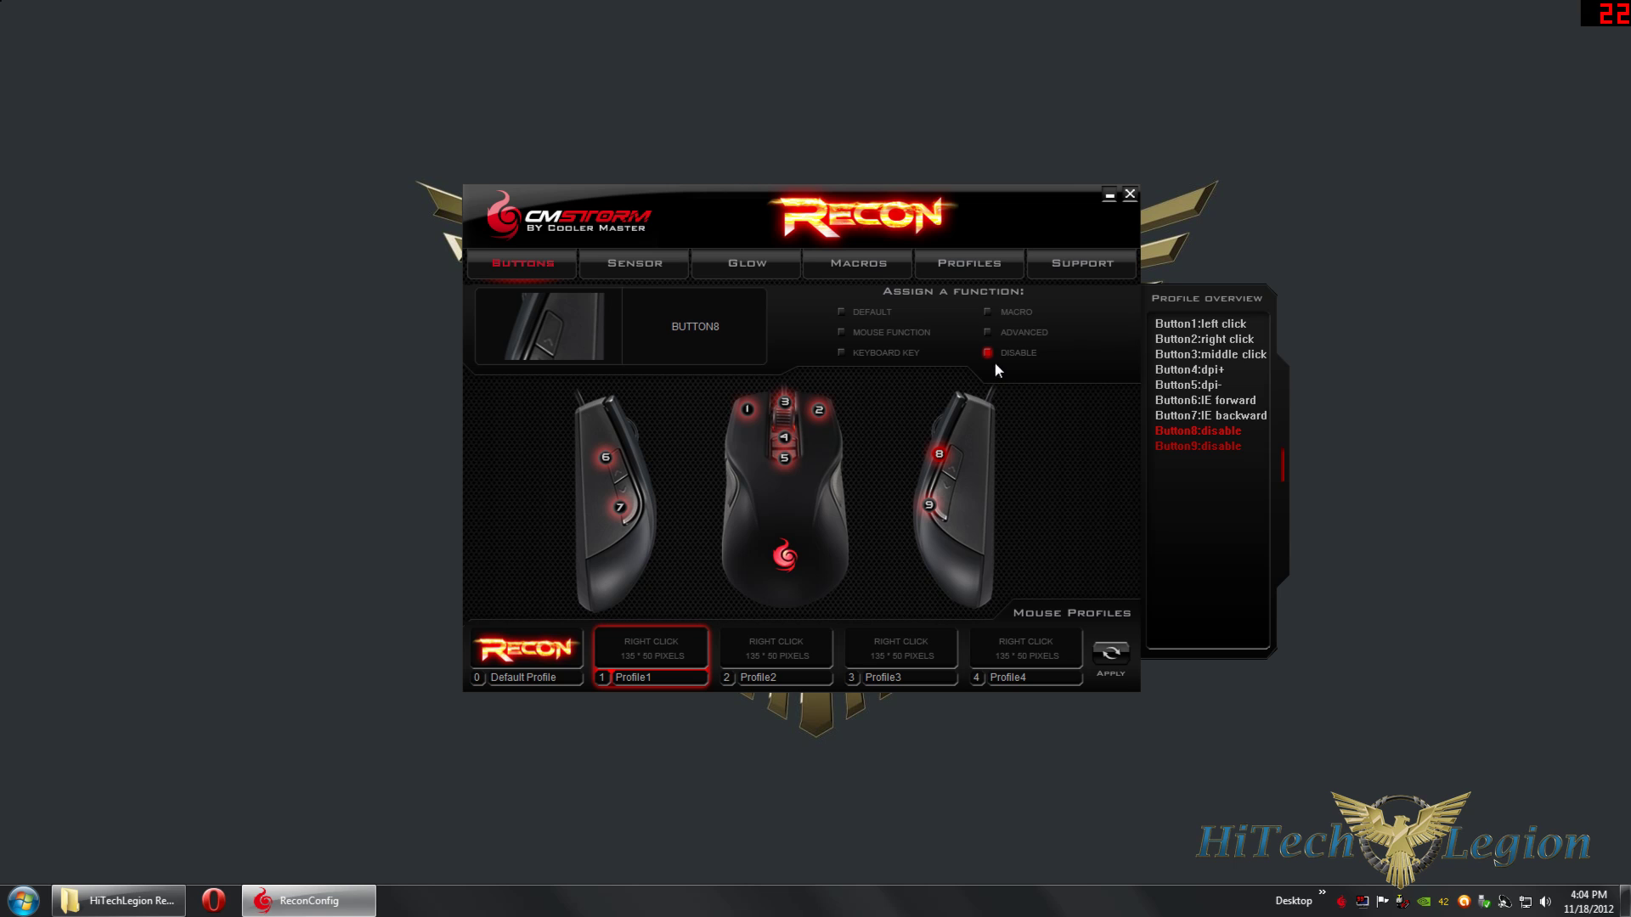
click(929, 506)
click(939, 455)
click(930, 505)
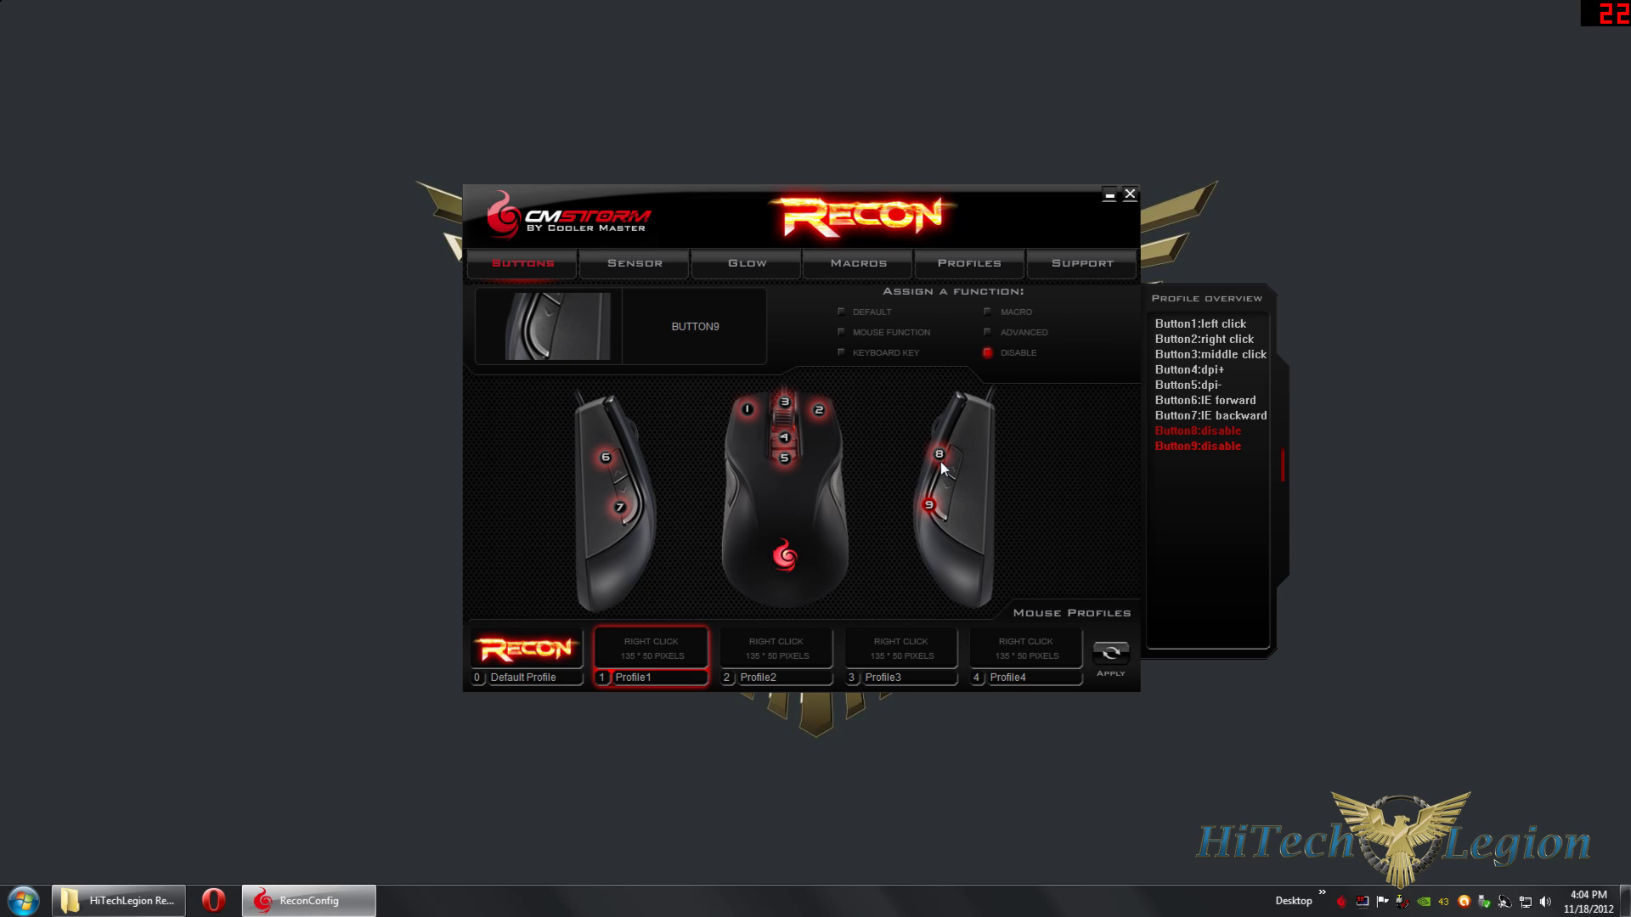
click(939, 455)
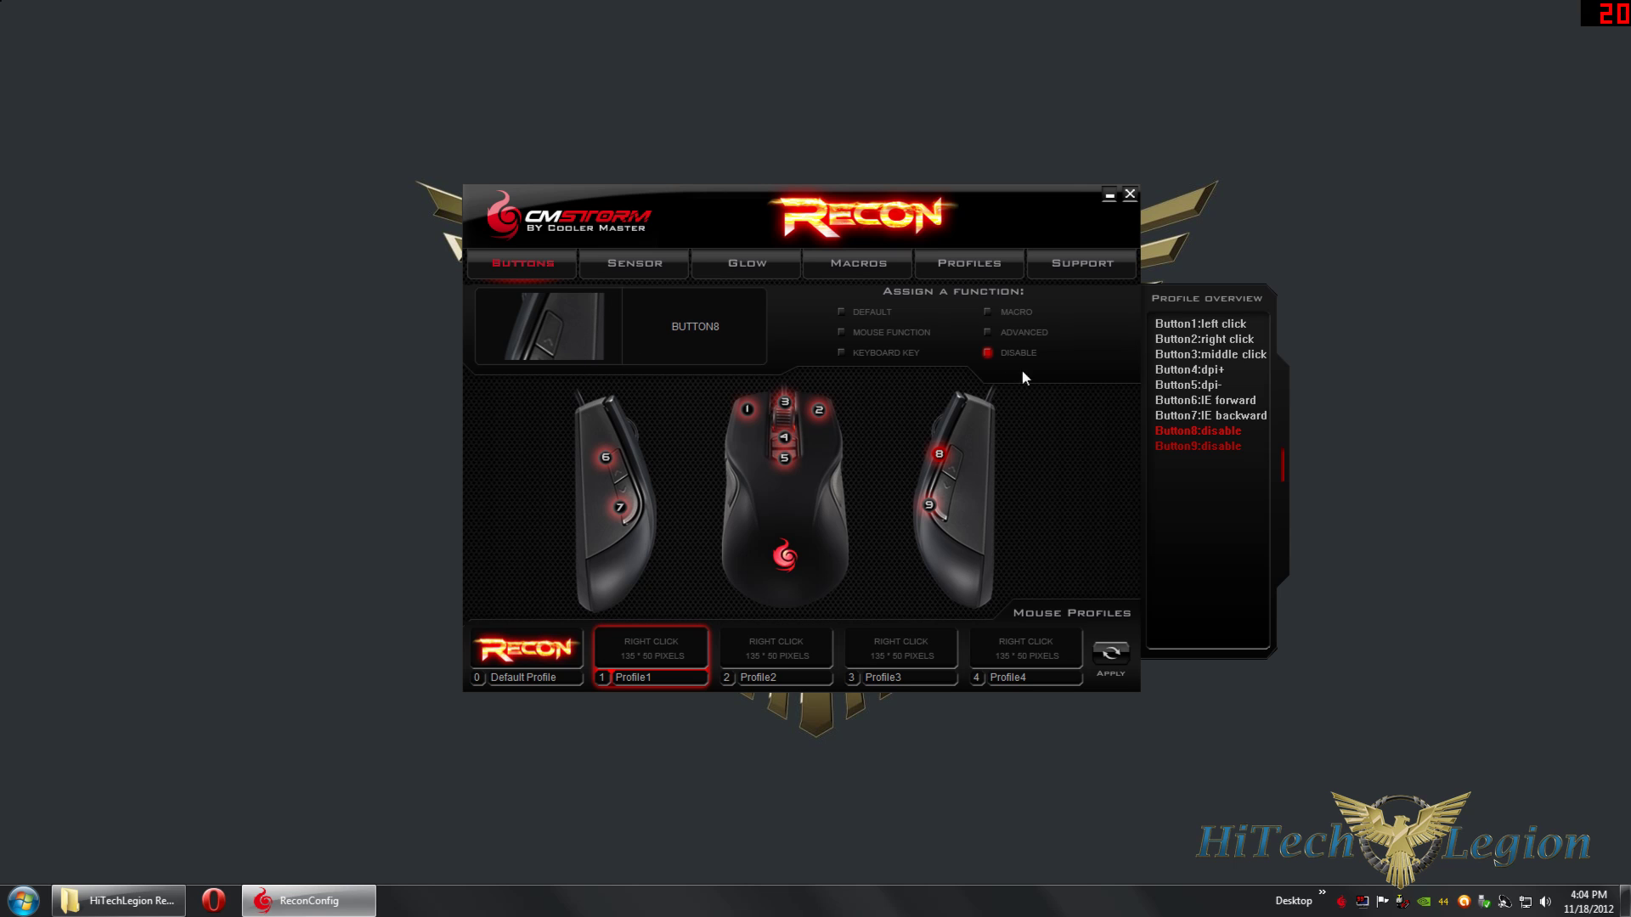
- Assign the advanced function volume up to button 8 in Profile1
click(988, 333)
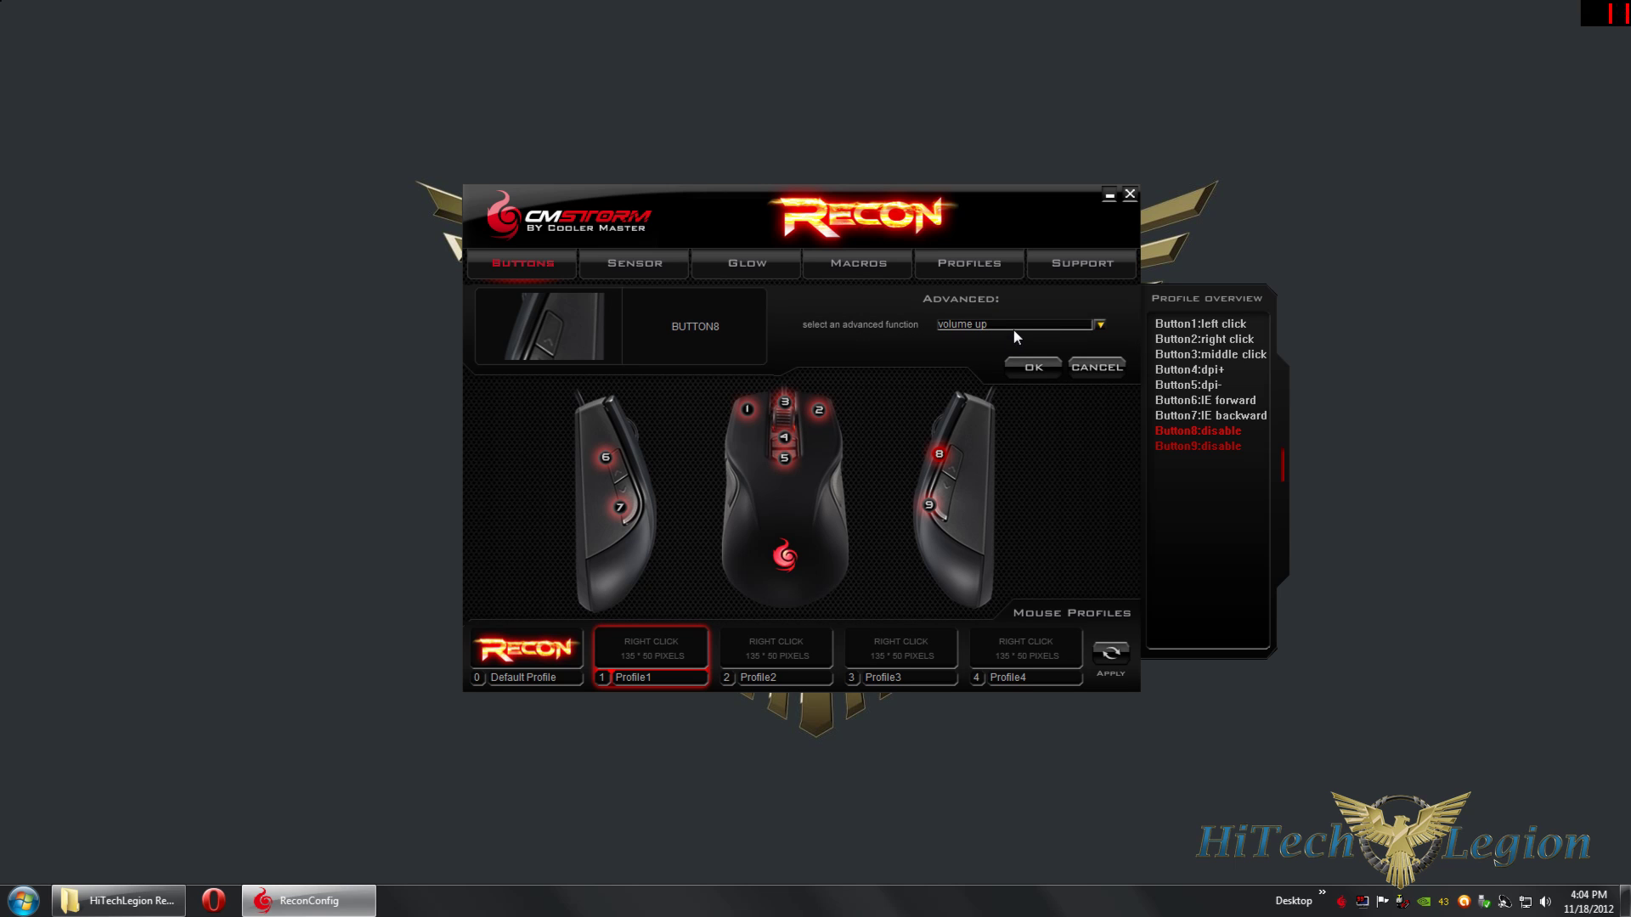
click(1101, 324)
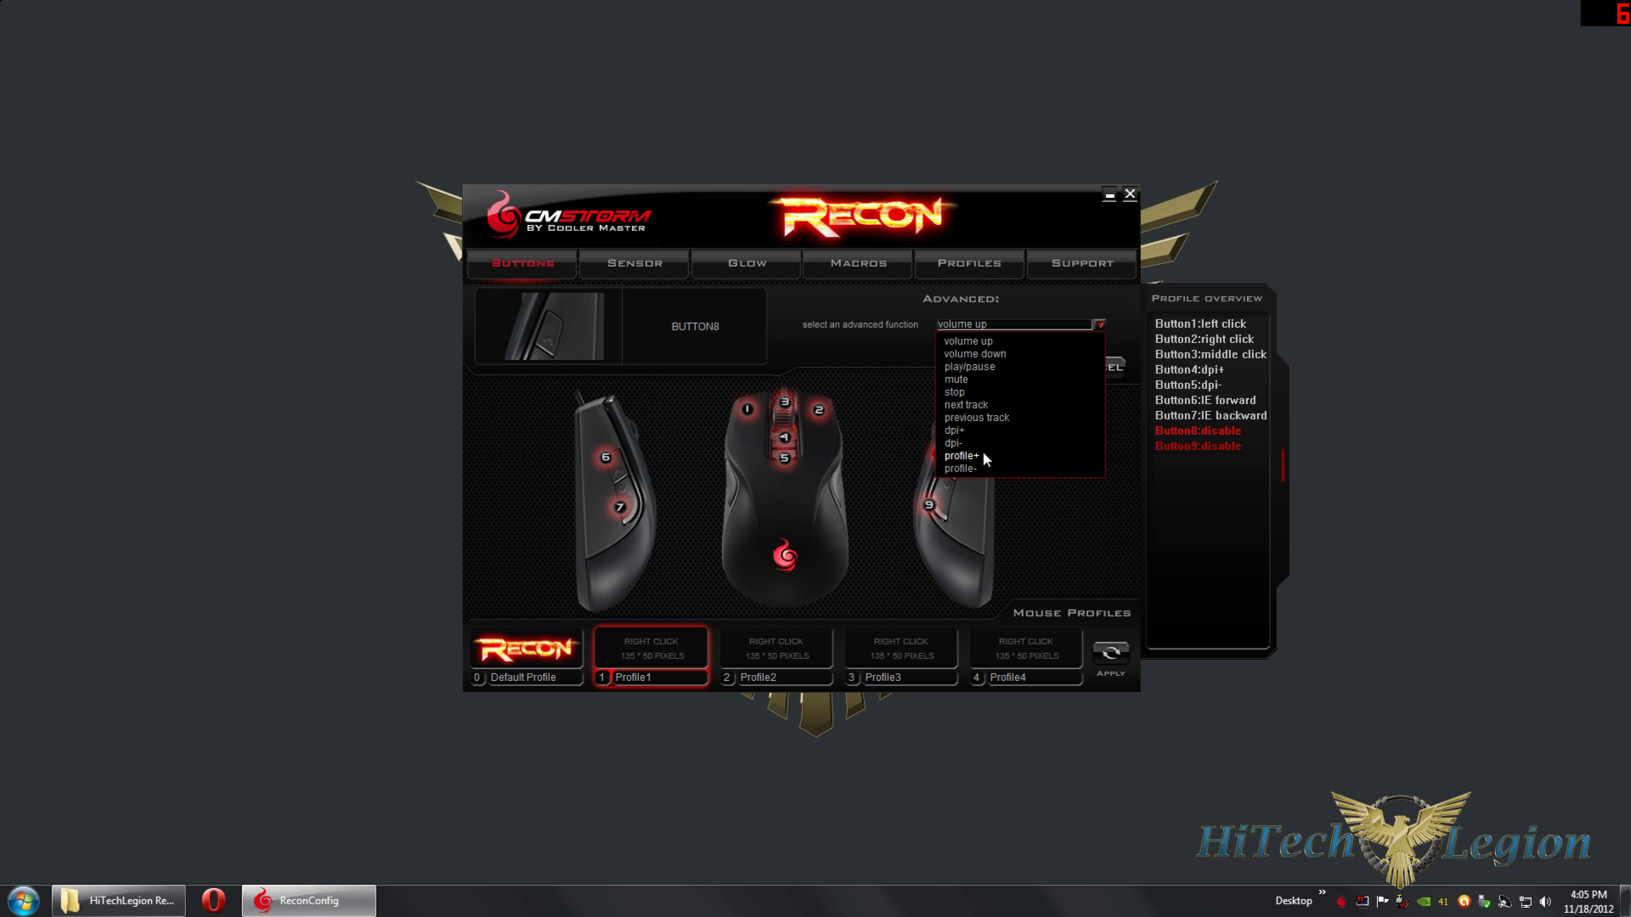
click(1103, 550)
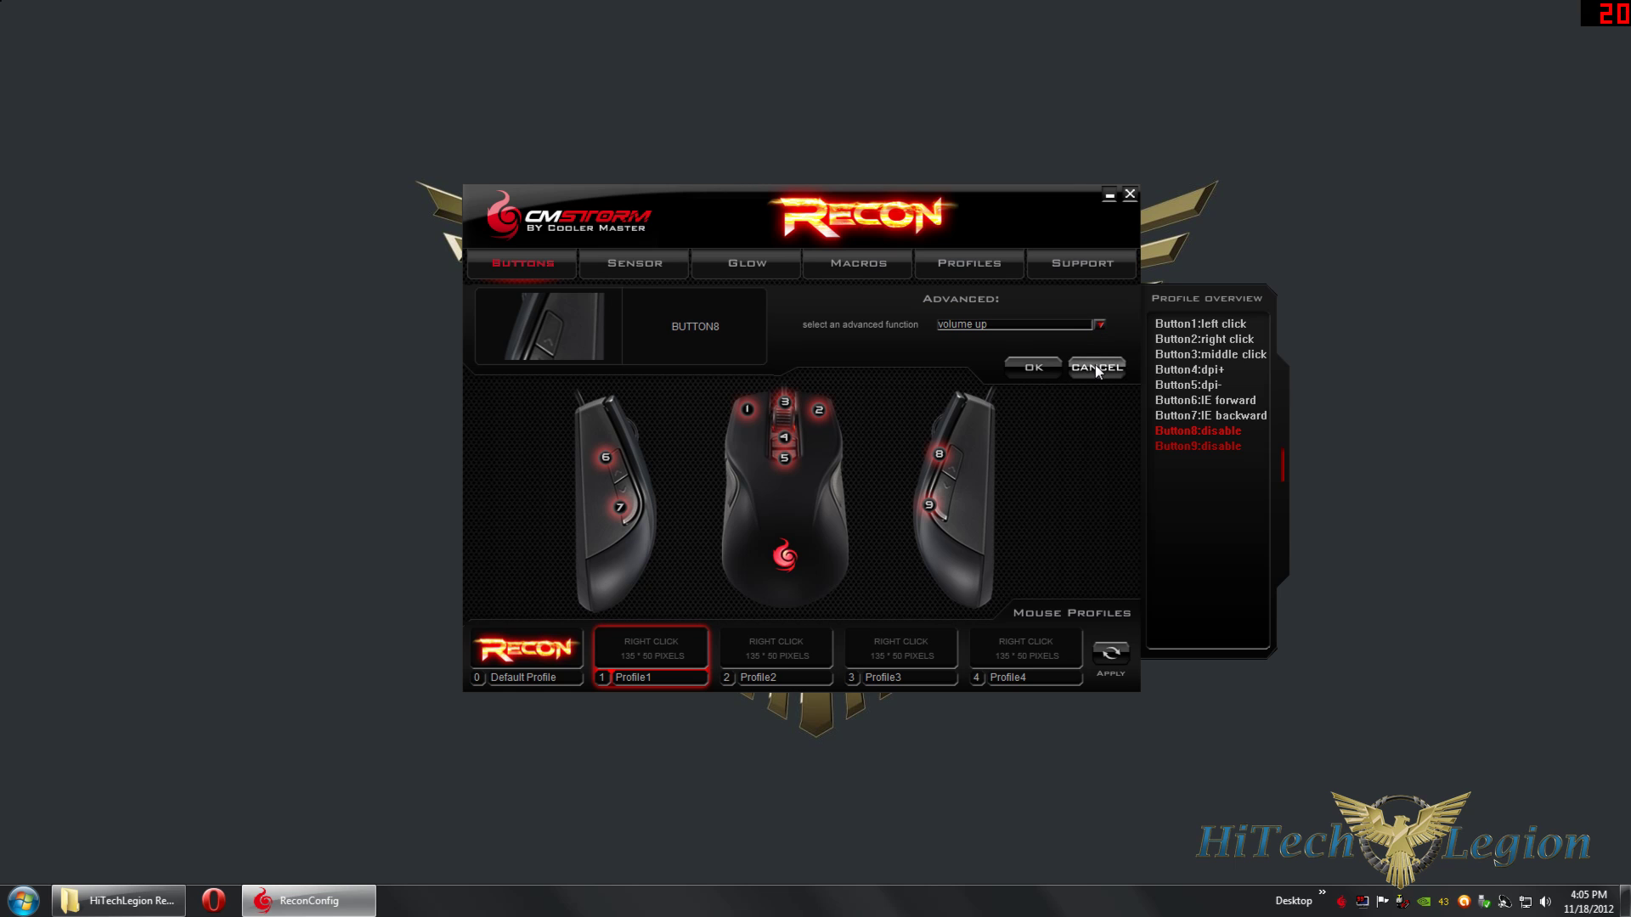
click(1041, 367)
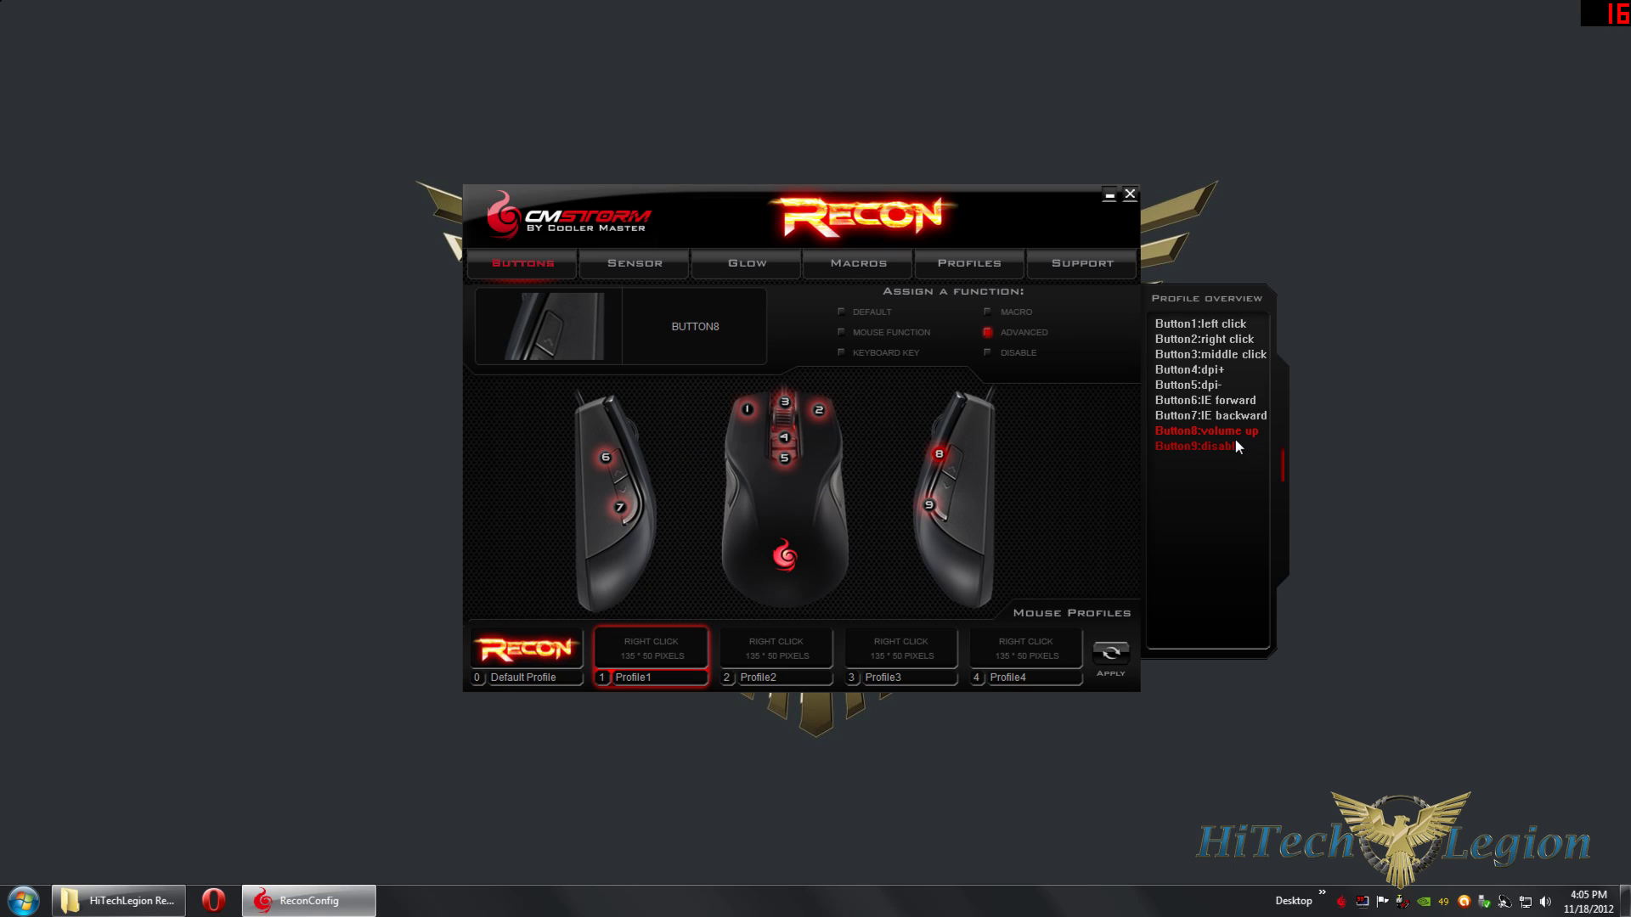
- Try a macro assignment for button 8 with a repeat count of 2, check the playback options, and leave without assigning one
click(992, 311)
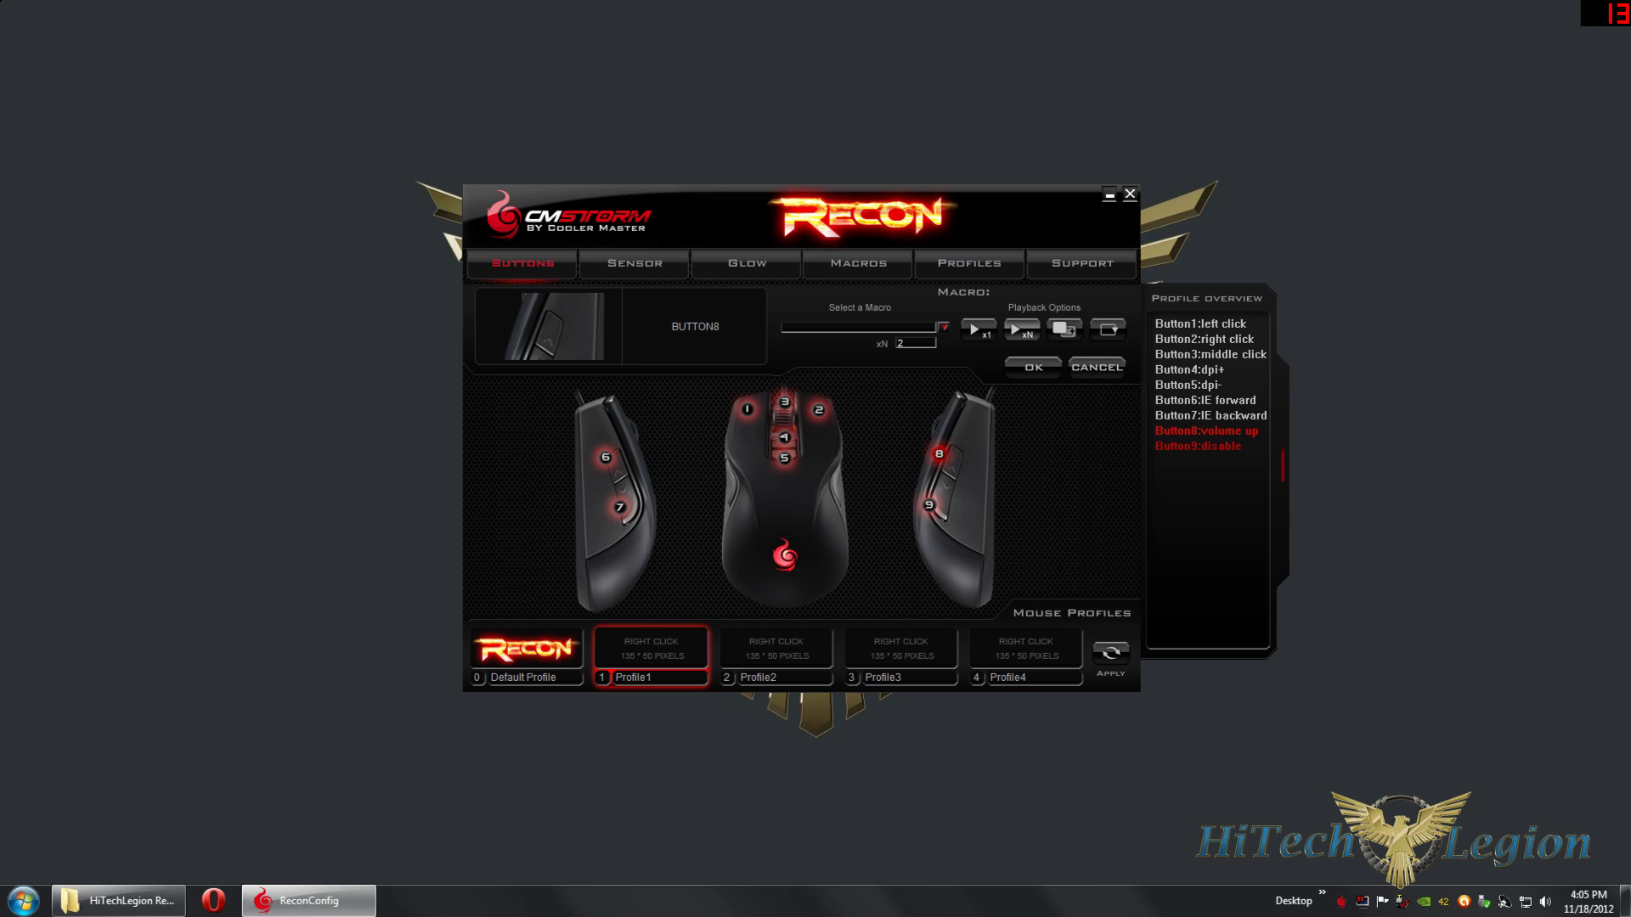
text(5)
key(BackSpace)
text(2)
key(BackSpace)
text(2)
click(1068, 330)
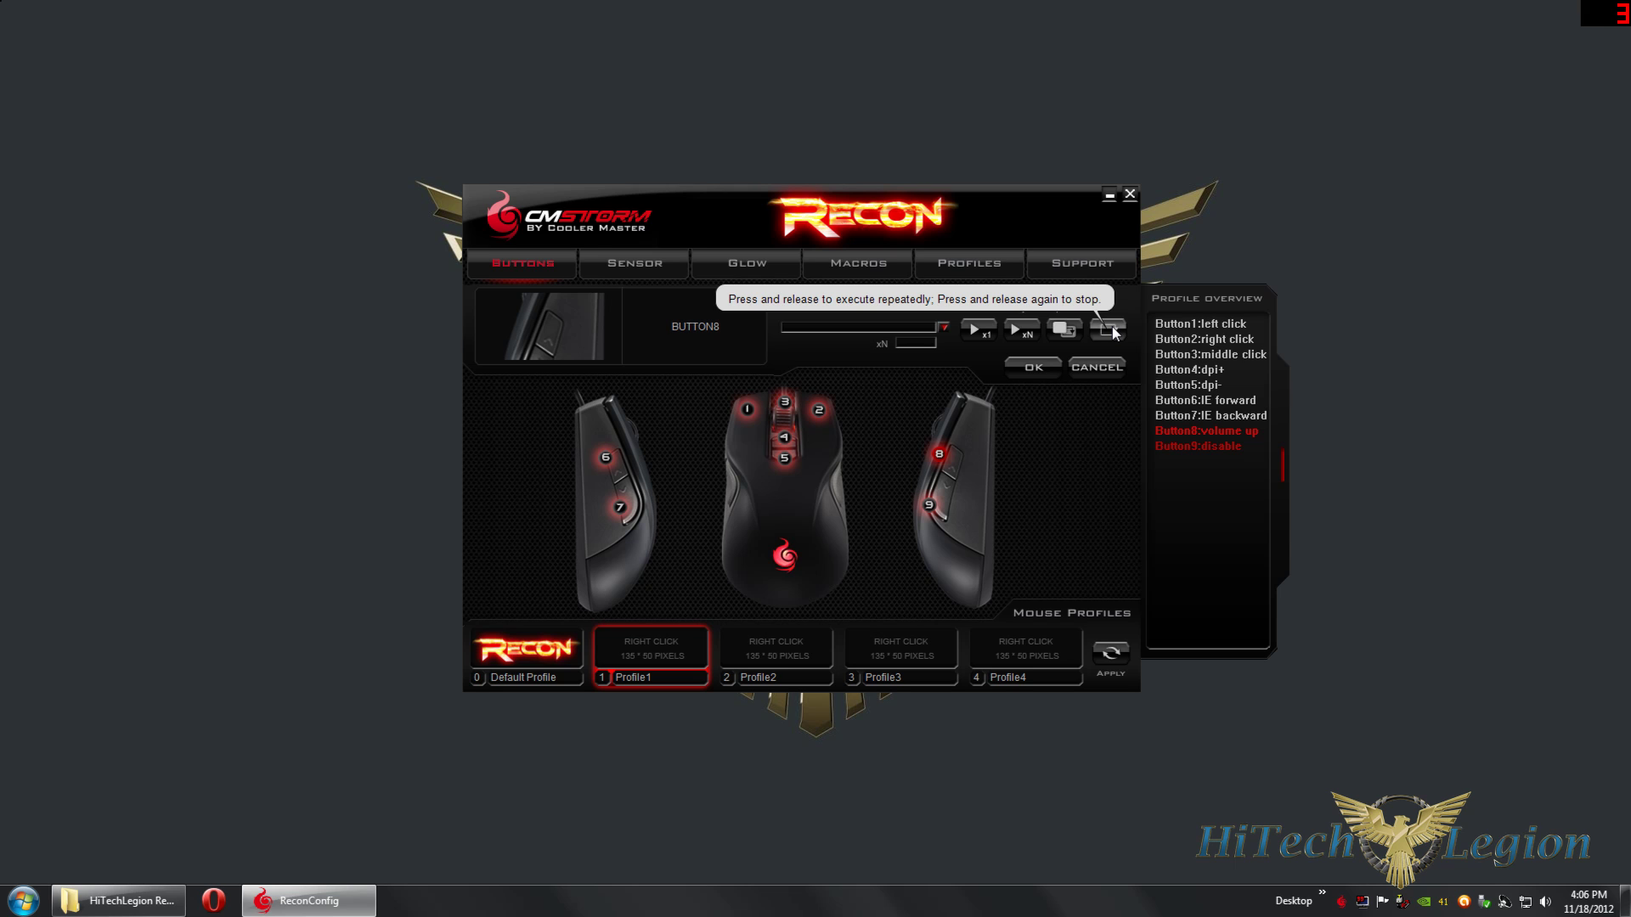
click(1102, 372)
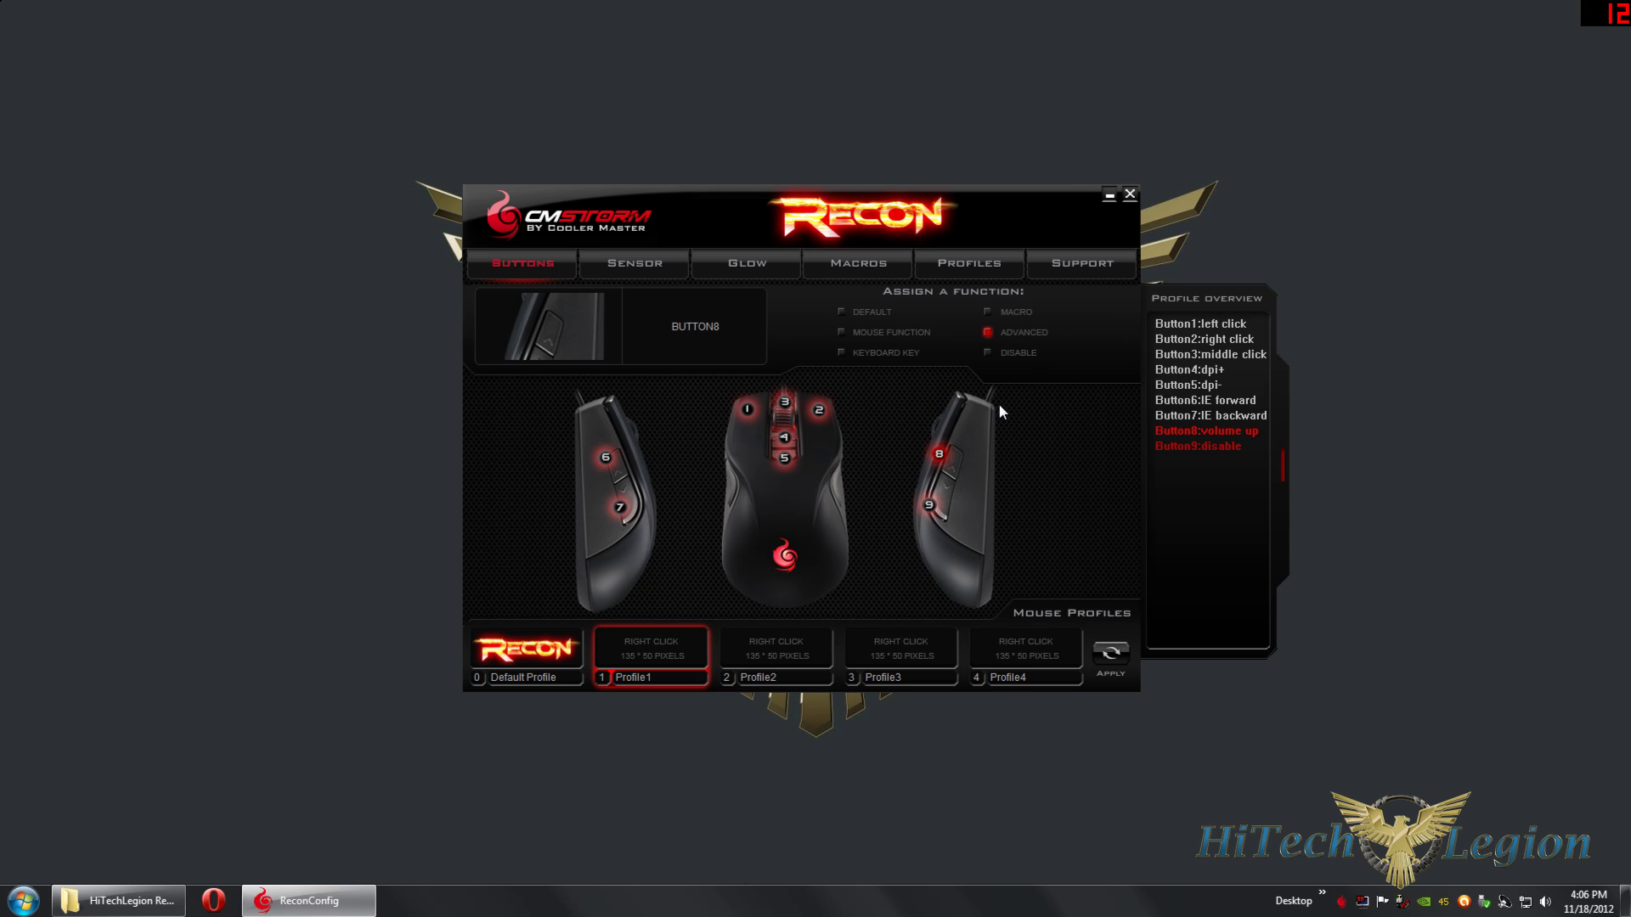
click(988, 313)
click(1053, 374)
- Assign the keyboard key G to button 8
click(843, 352)
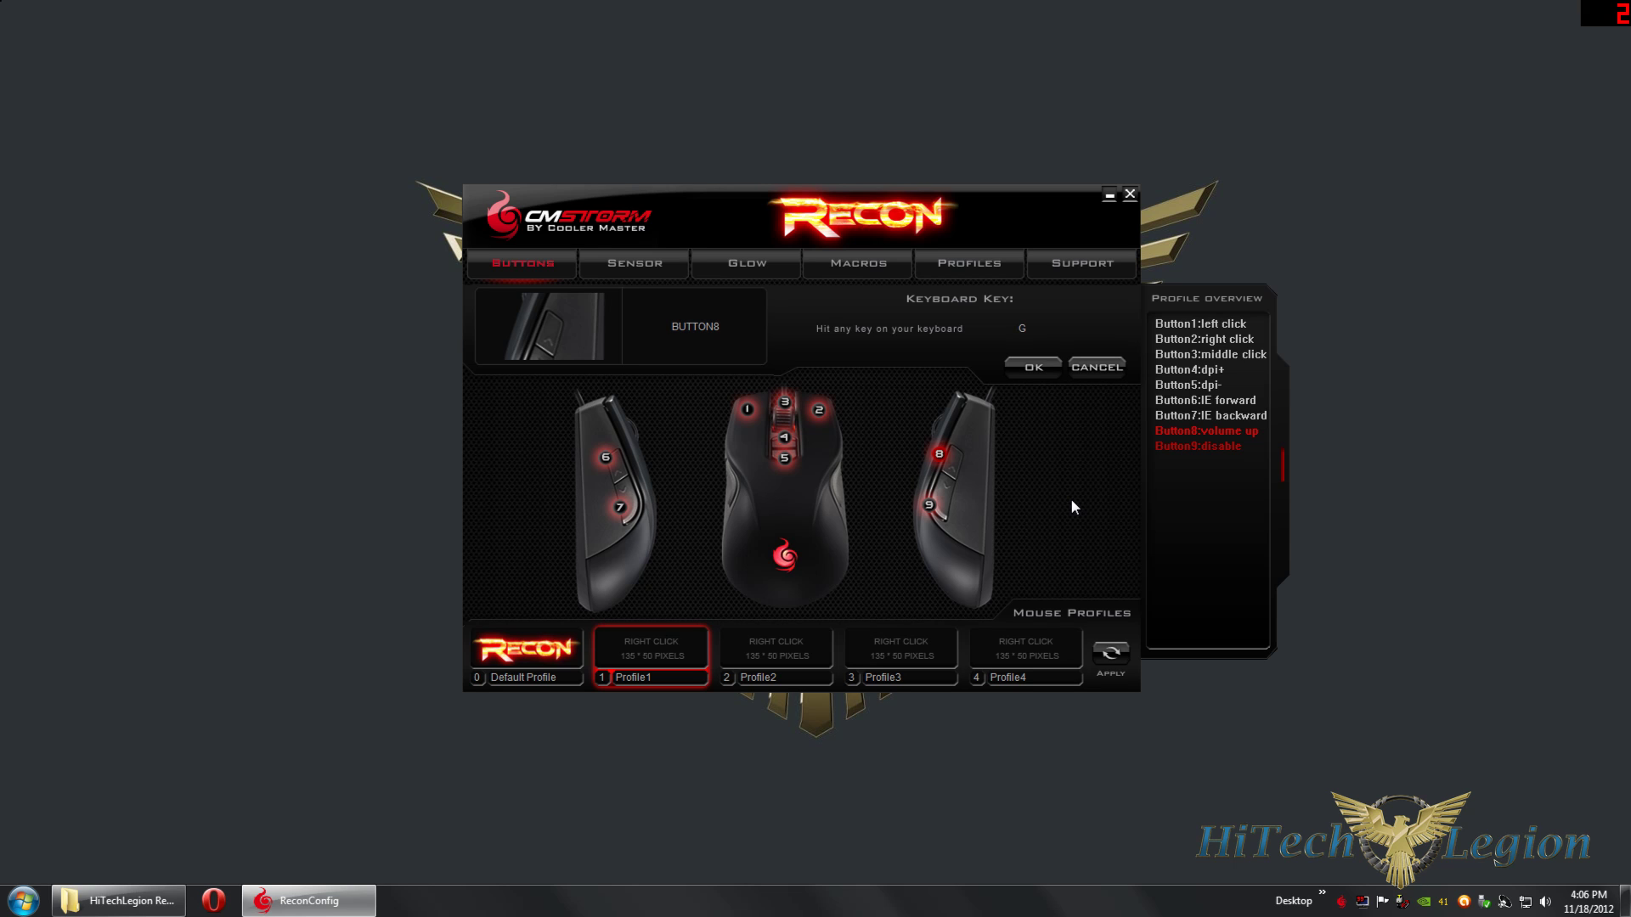
key(f)
key(f)
click(1048, 370)
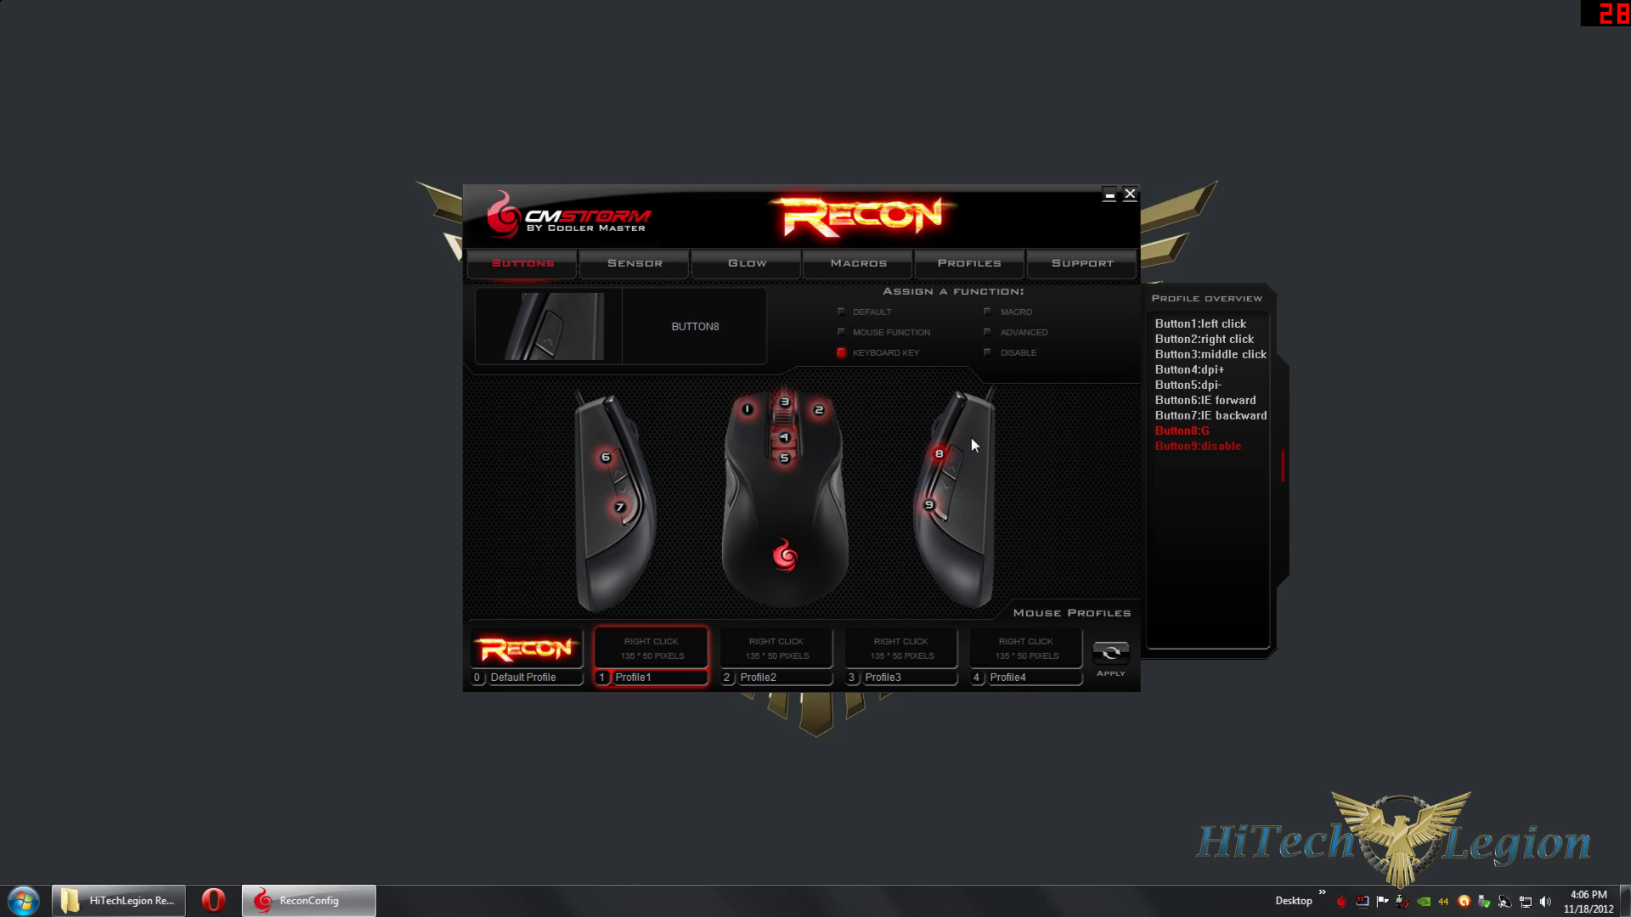
- Try special keys such as Caps Lock as button 8's keyboard key and cancel the assignment
click(842, 353)
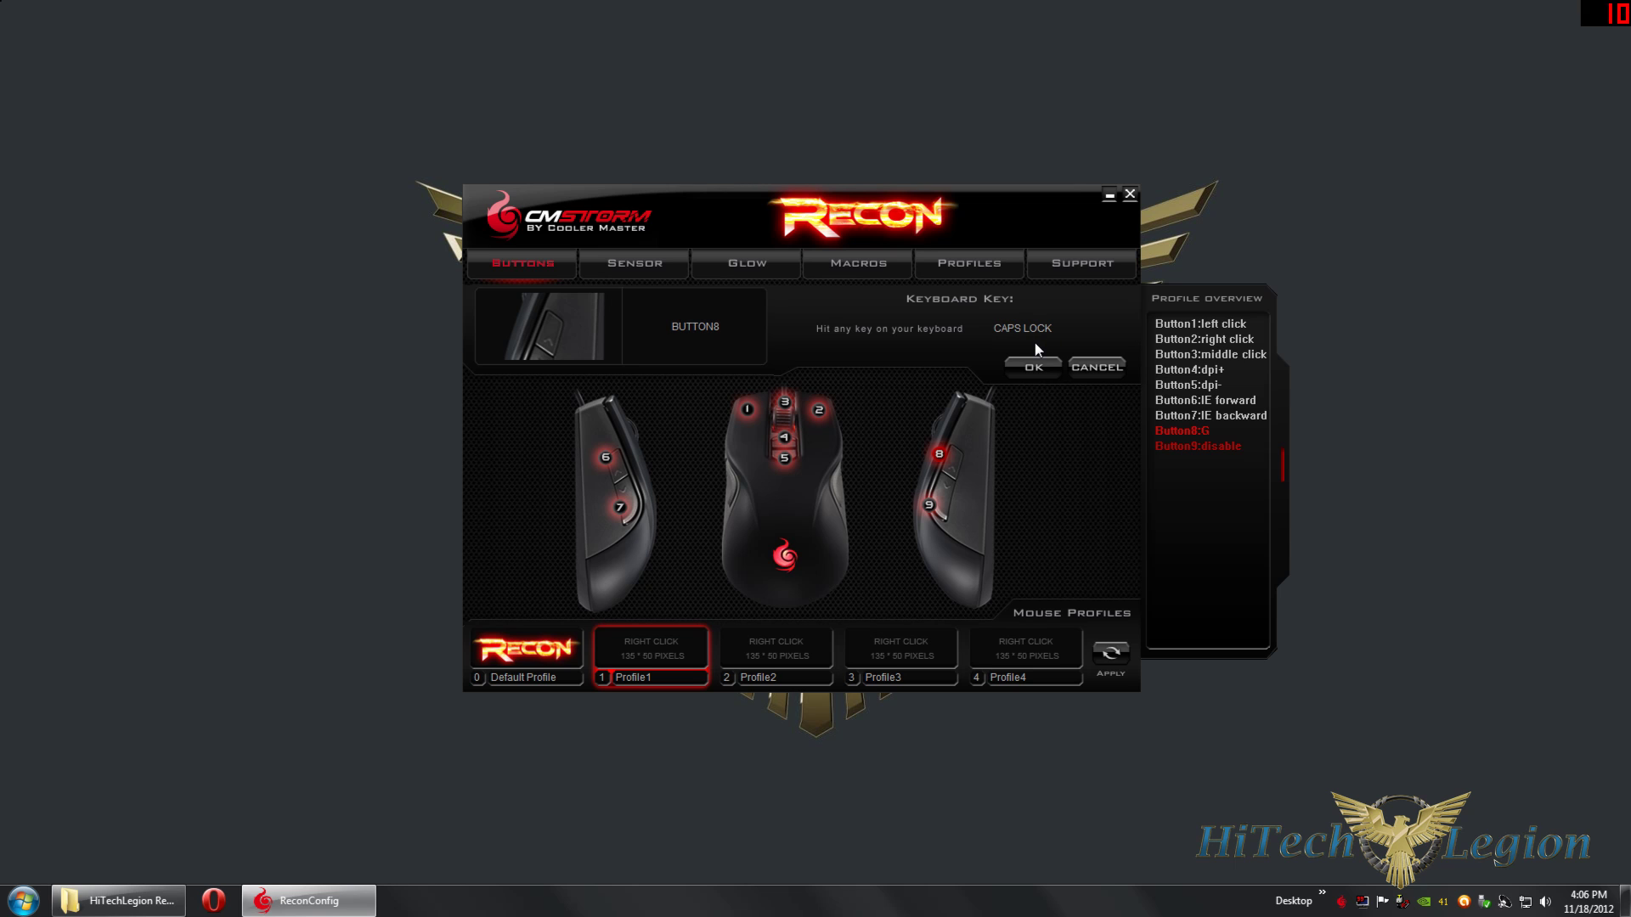
key(super)
key(super)
key(alt+space)
key(Escape)
click(1098, 369)
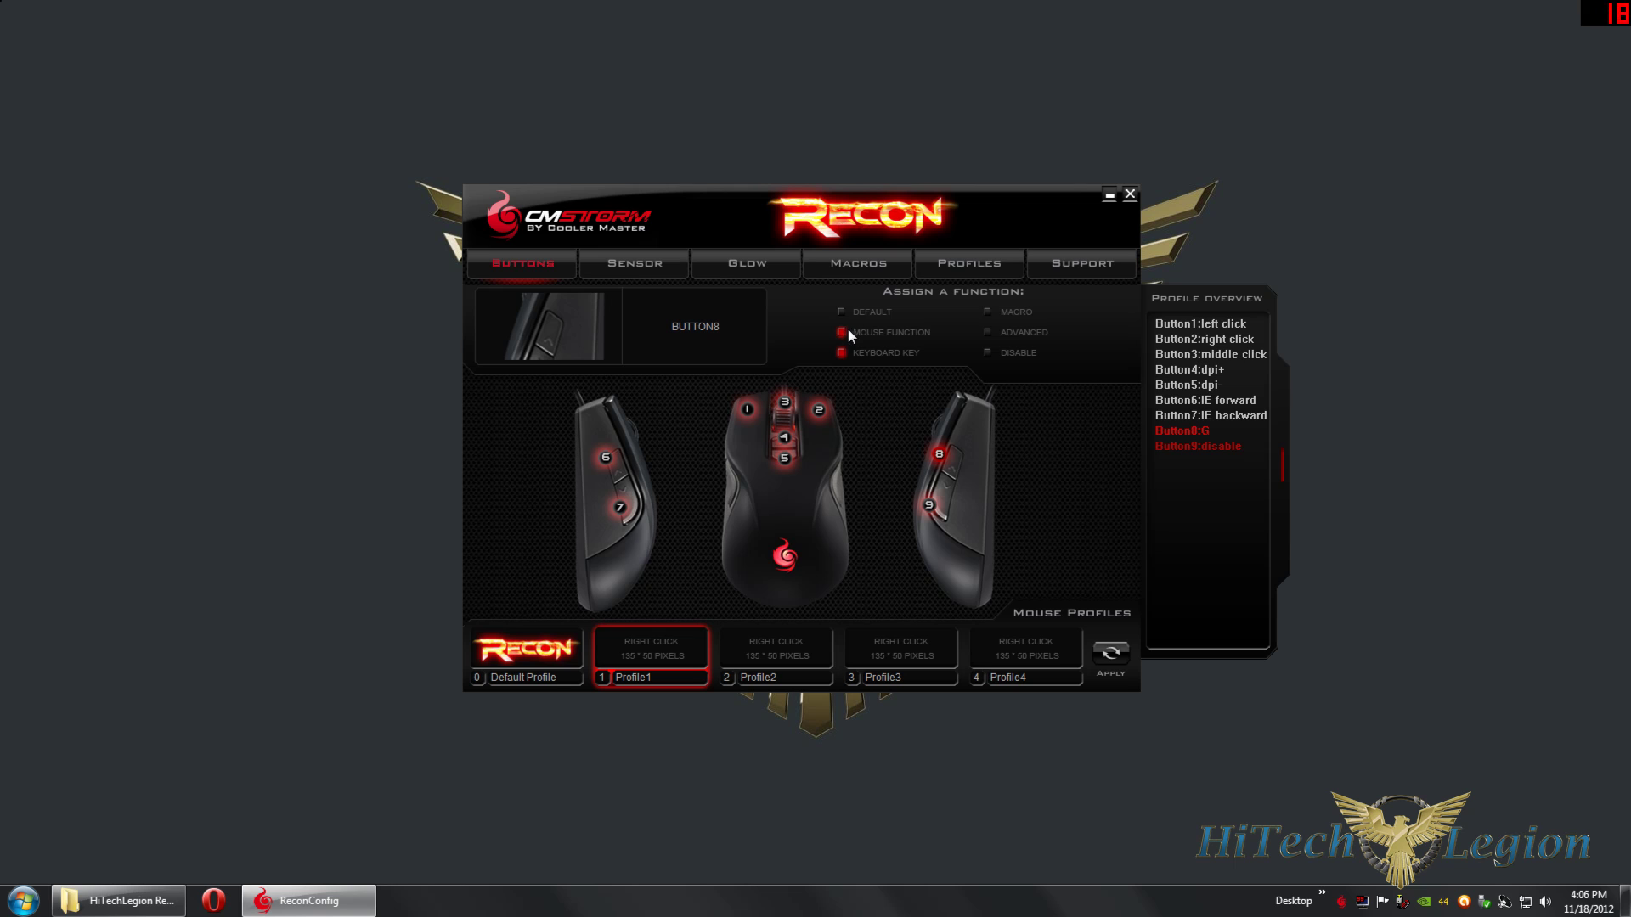
- Check the mouse functions and playback options offered for button 8, cancel, and reset the button to its default function
click(847, 333)
click(944, 327)
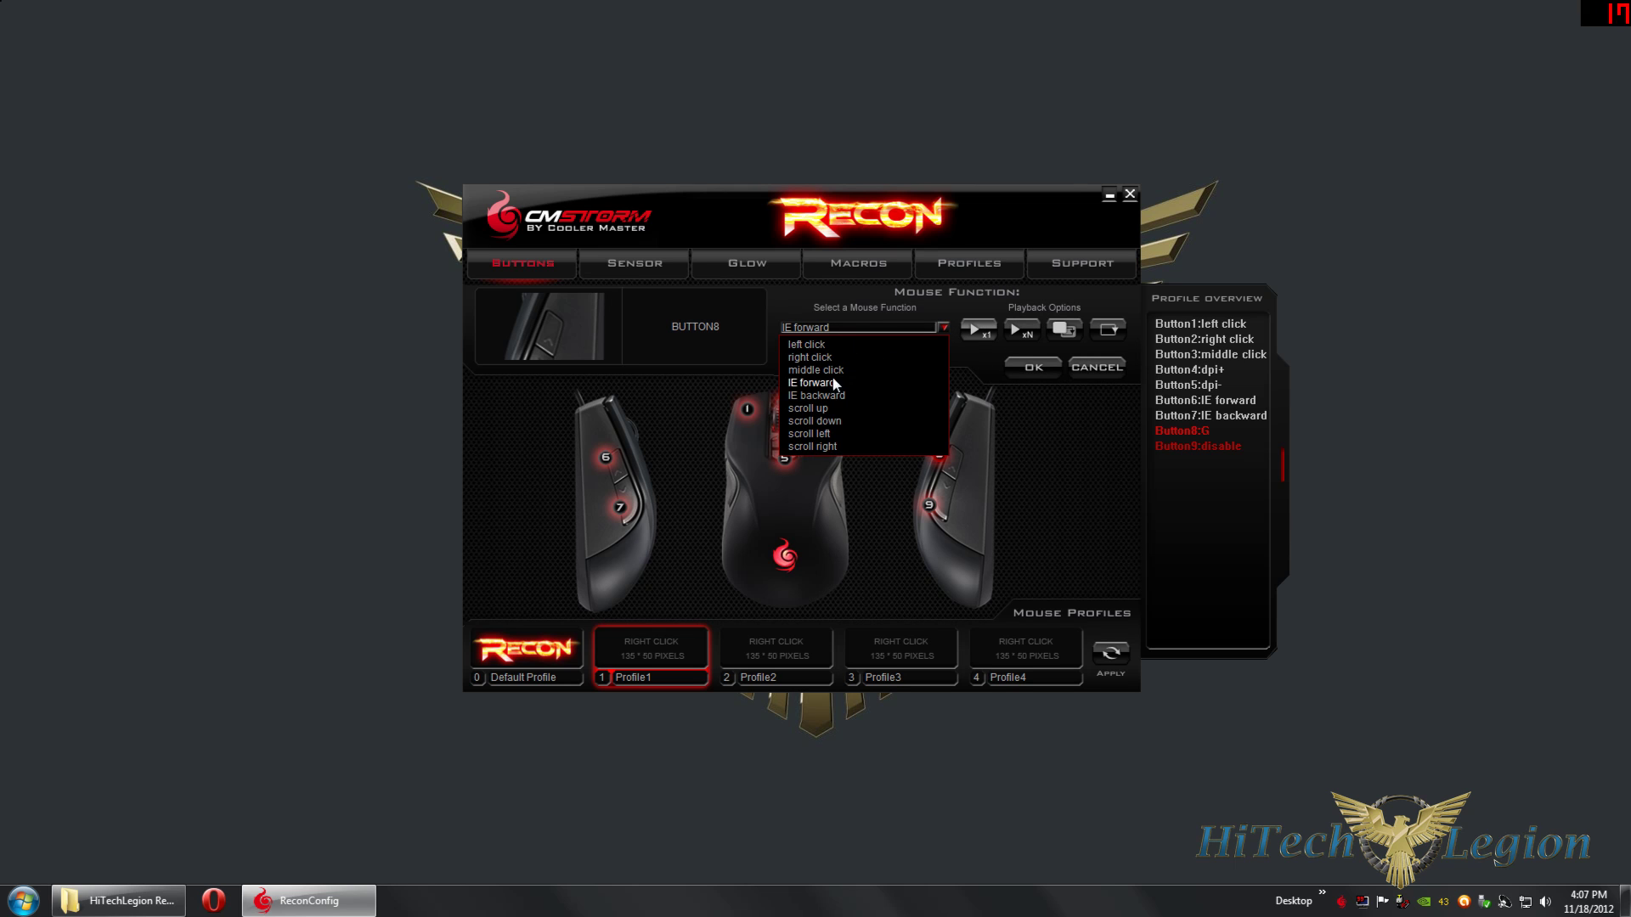
click(868, 309)
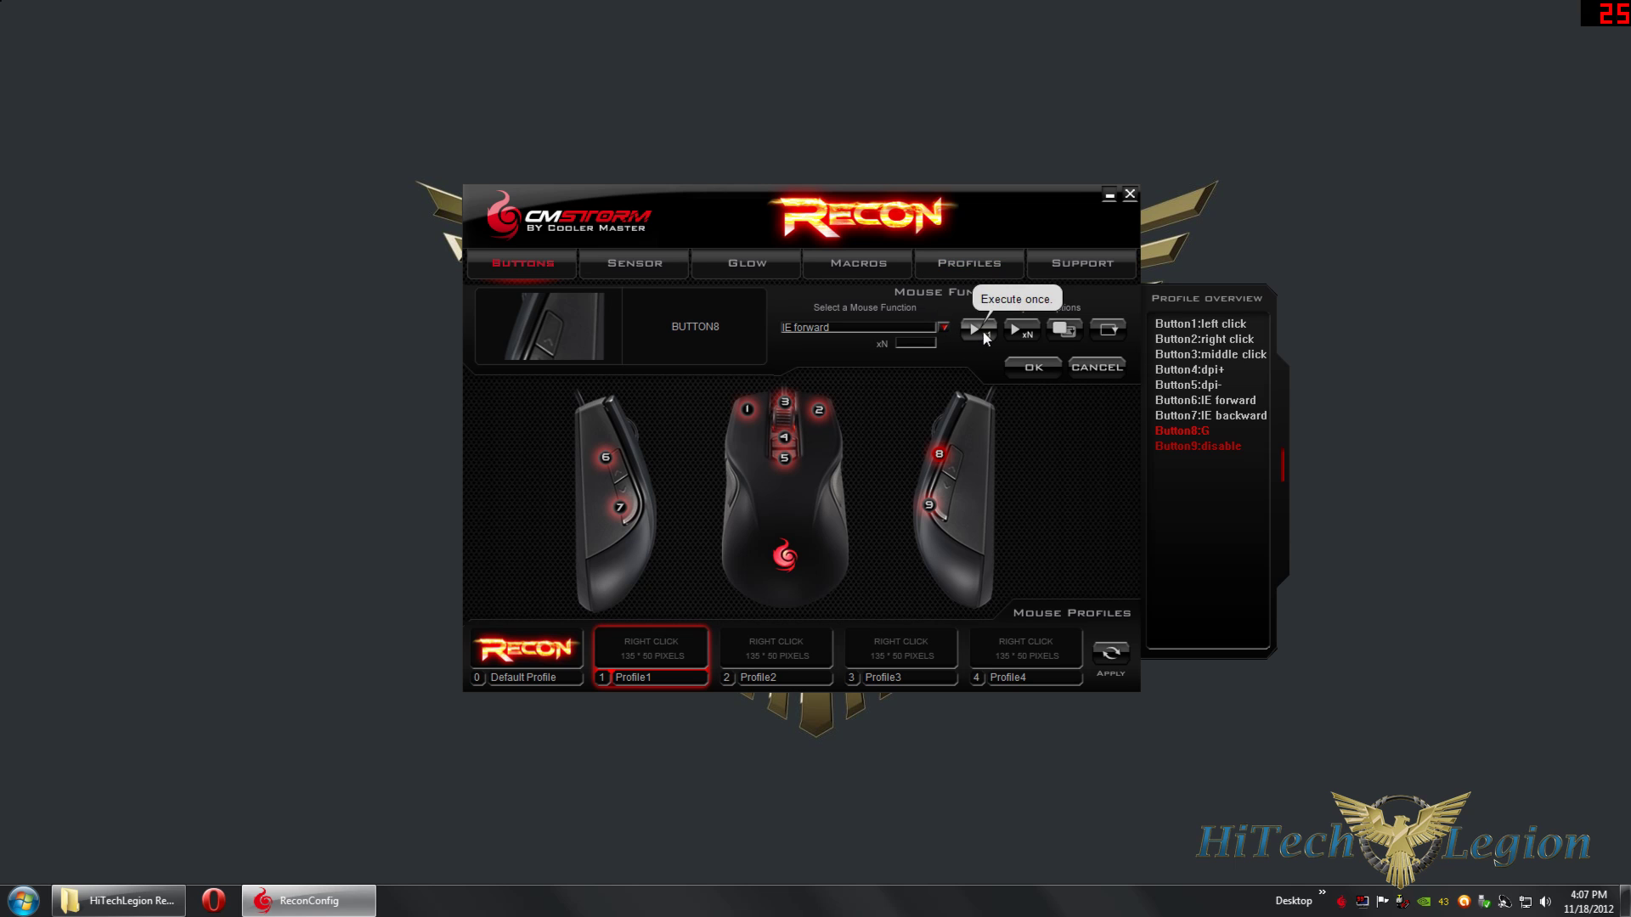
click(1094, 371)
click(841, 312)
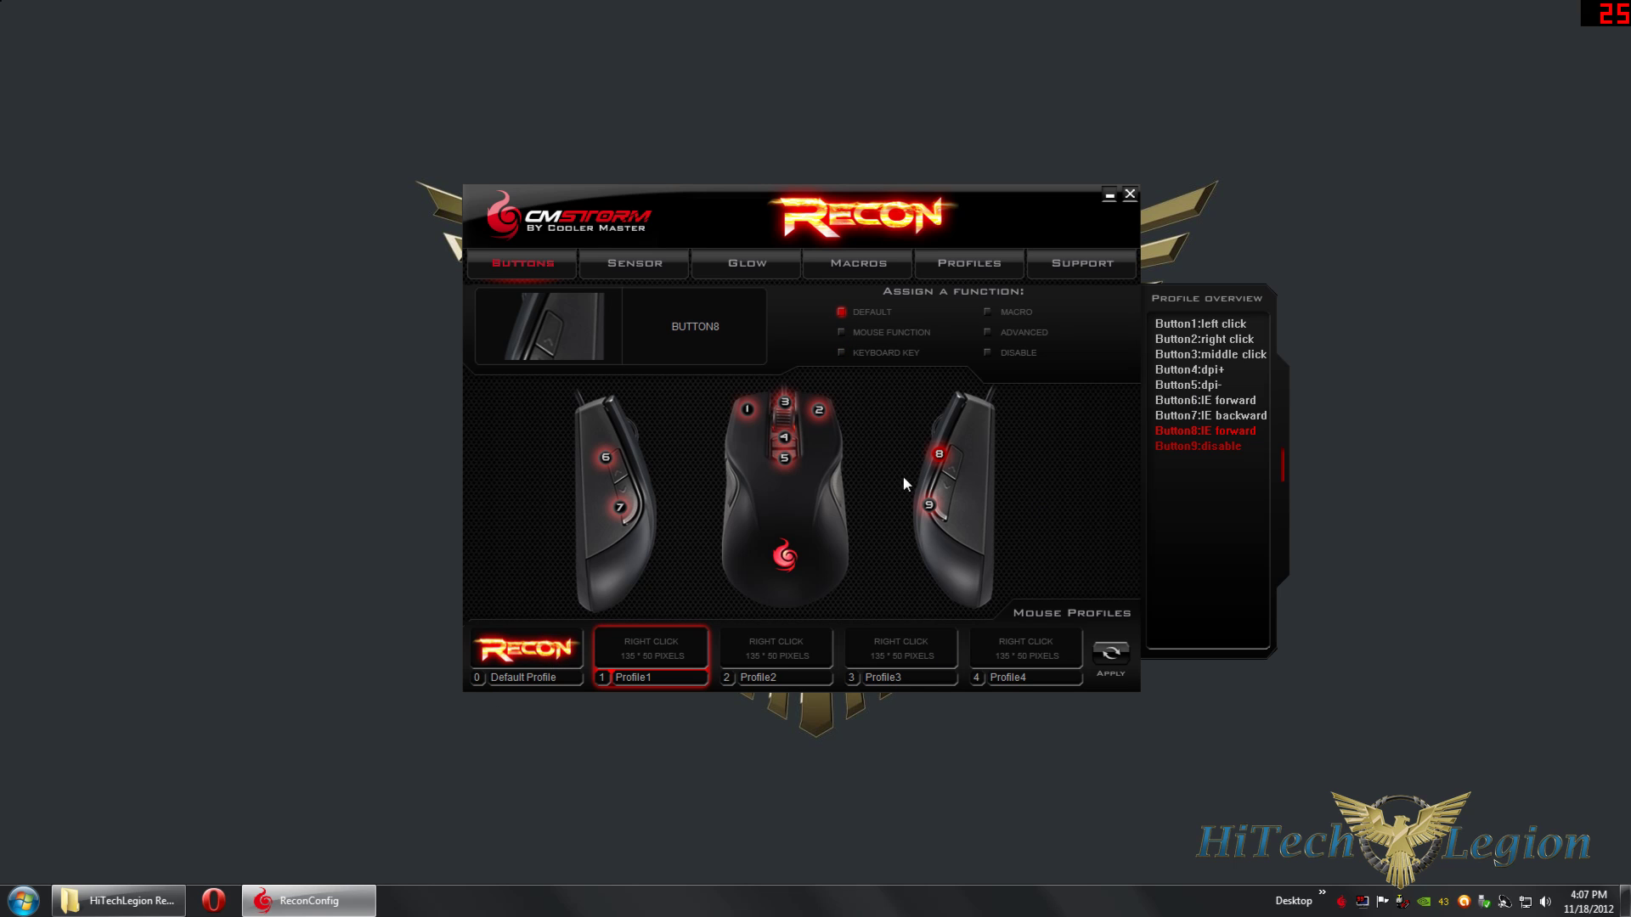
- Set the LOD of DPI Level 1 to 1 in the sensor settings and apply it
click(637, 265)
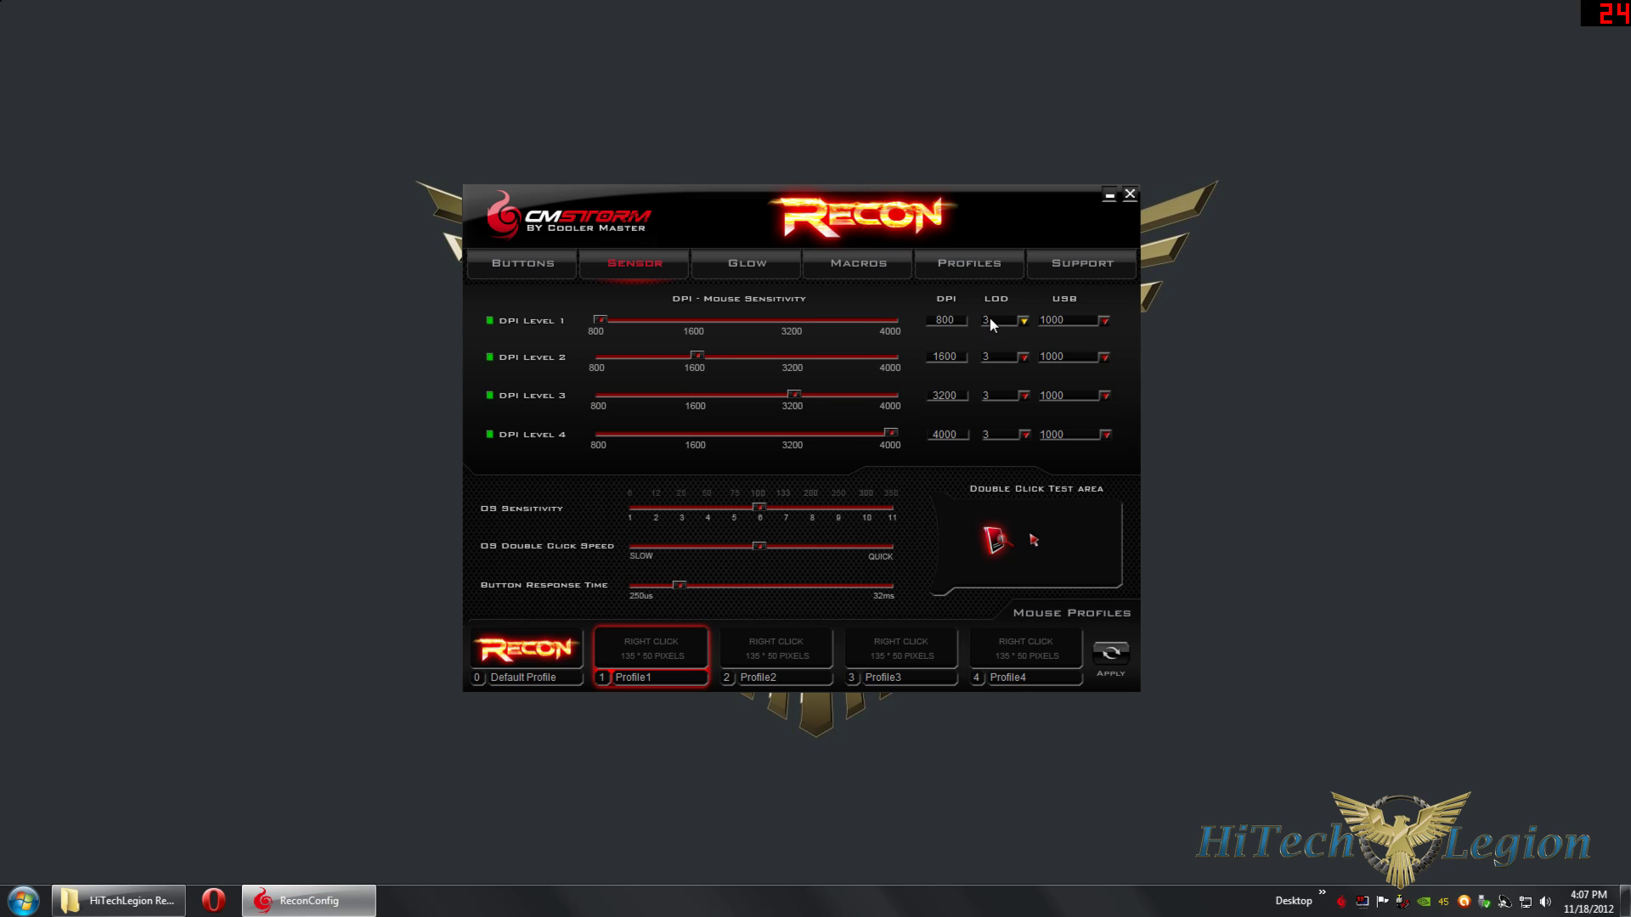
click(1024, 322)
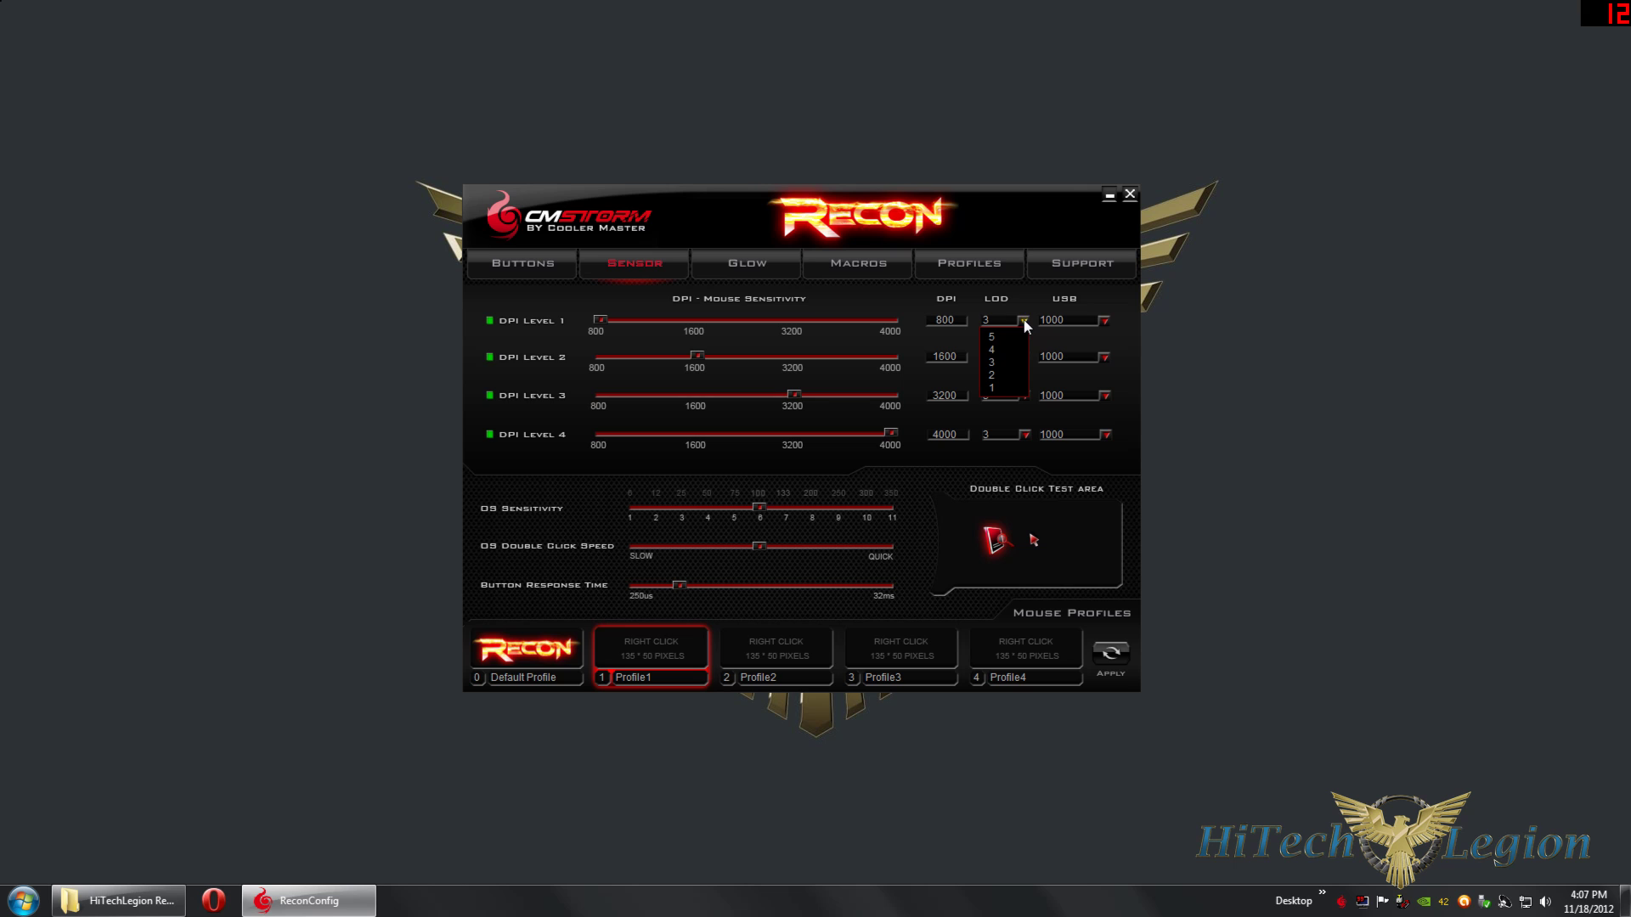
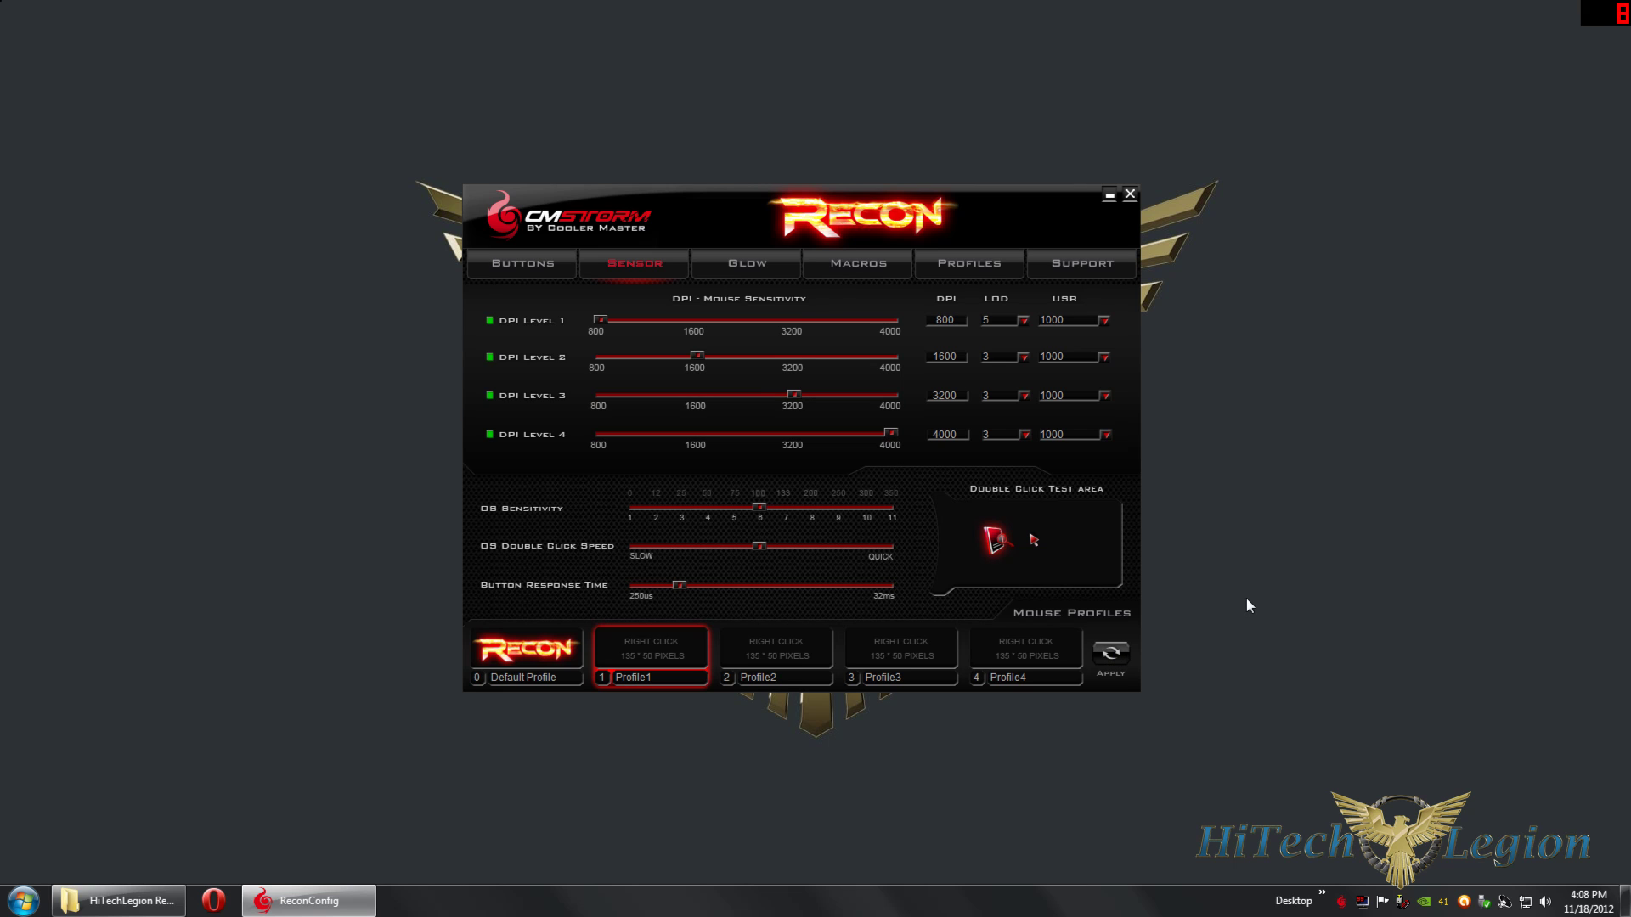
click(1023, 321)
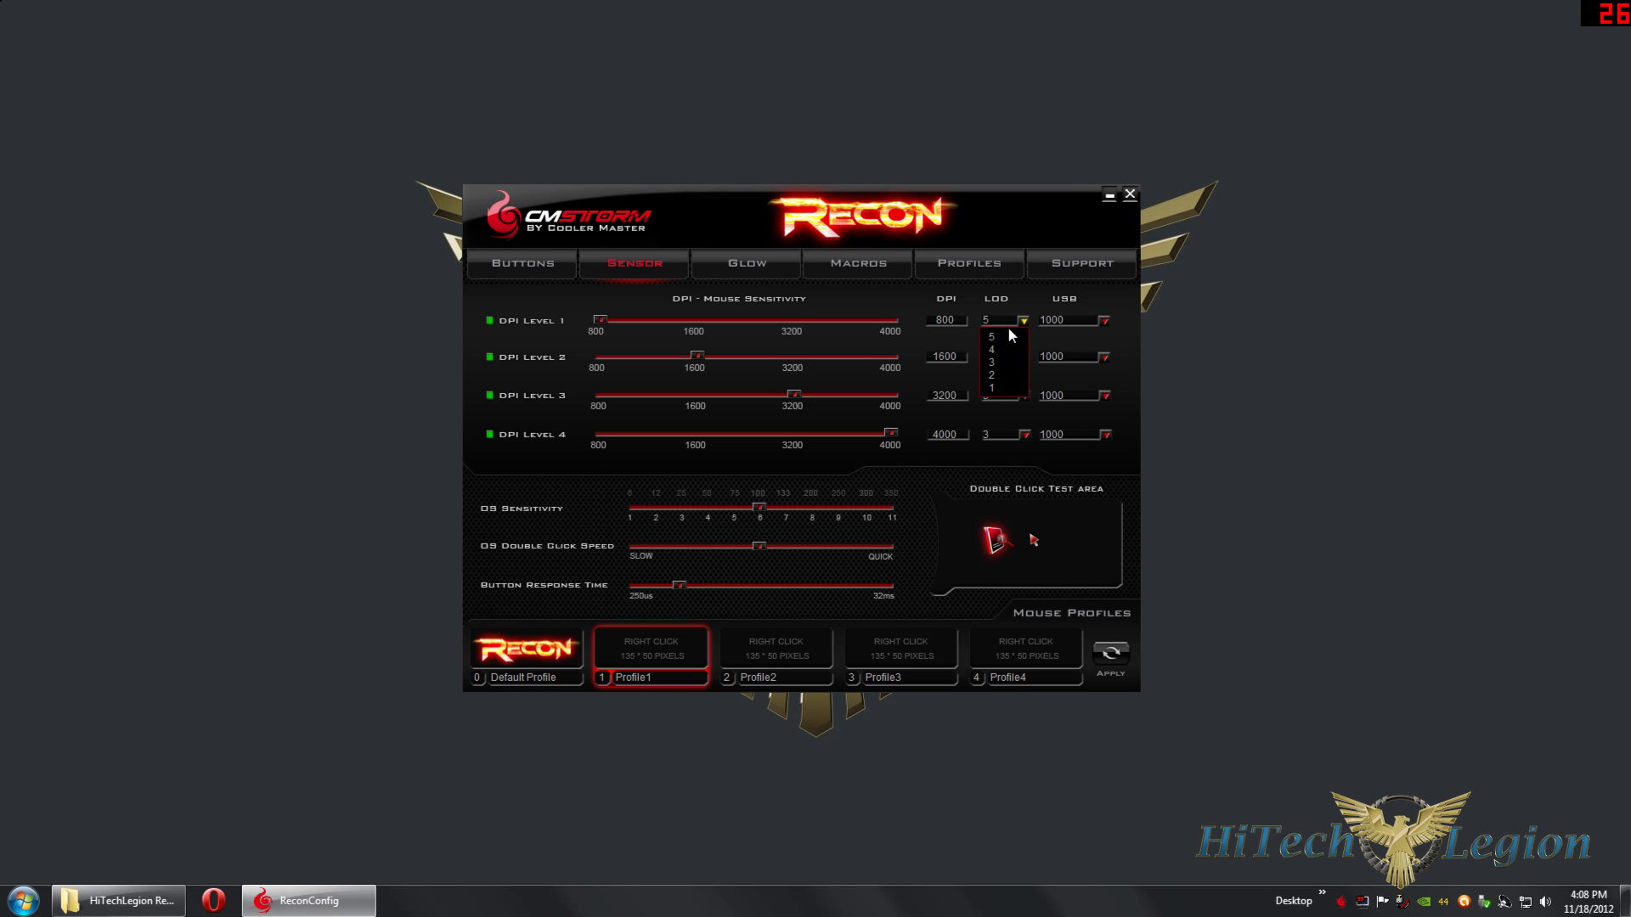
click(992, 388)
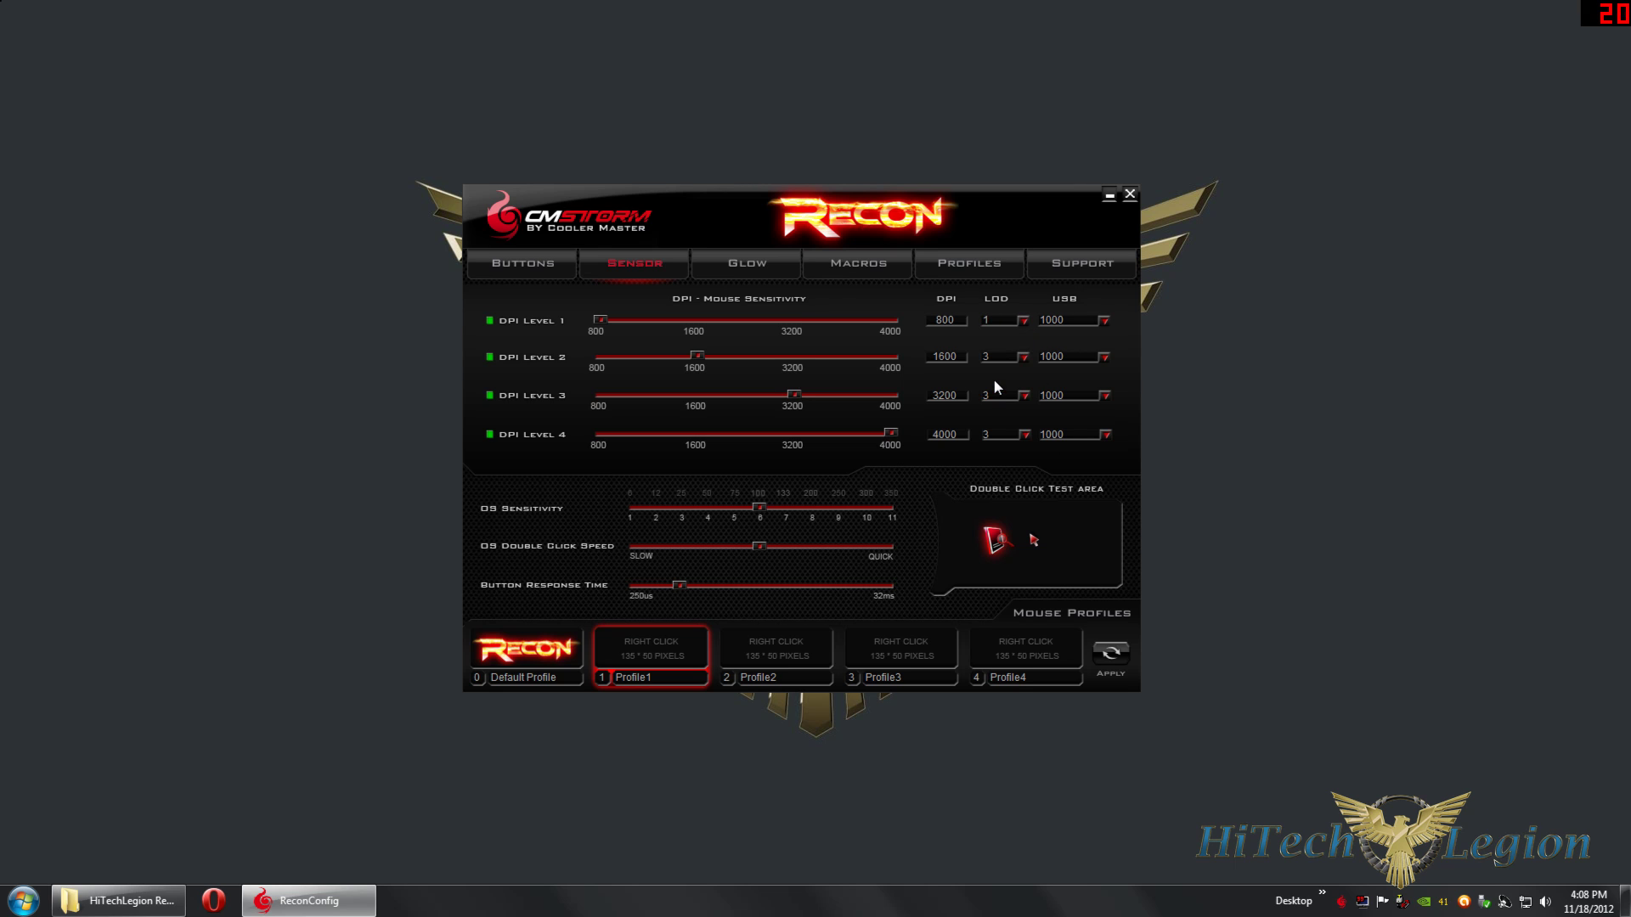
click(1109, 652)
- Disable DPI Levels 2, 3 and 4, set the LOD of DPI Level 1 to 5, and apply the changes
click(490, 434)
click(1113, 656)
click(1024, 321)
click(1001, 336)
click(1113, 653)
click(1024, 321)
click(1070, 348)
click(1025, 319)
click(1022, 319)
click(1023, 320)
click(1024, 303)
- Recheck the version information in the support section and return to the sensor settings
click(1062, 268)
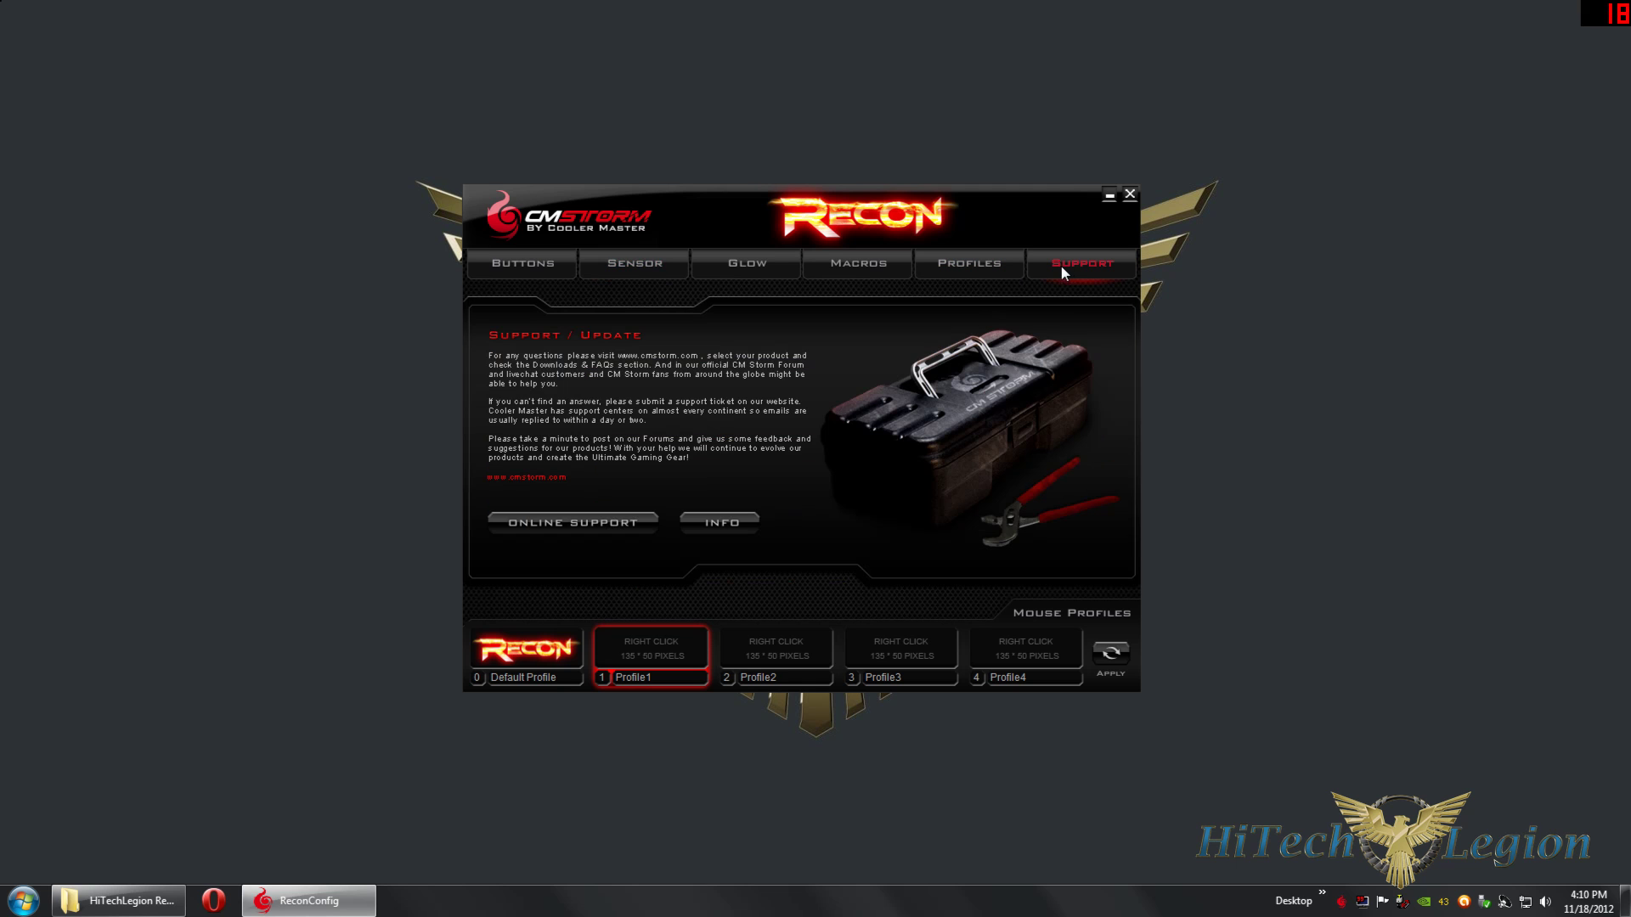
click(729, 524)
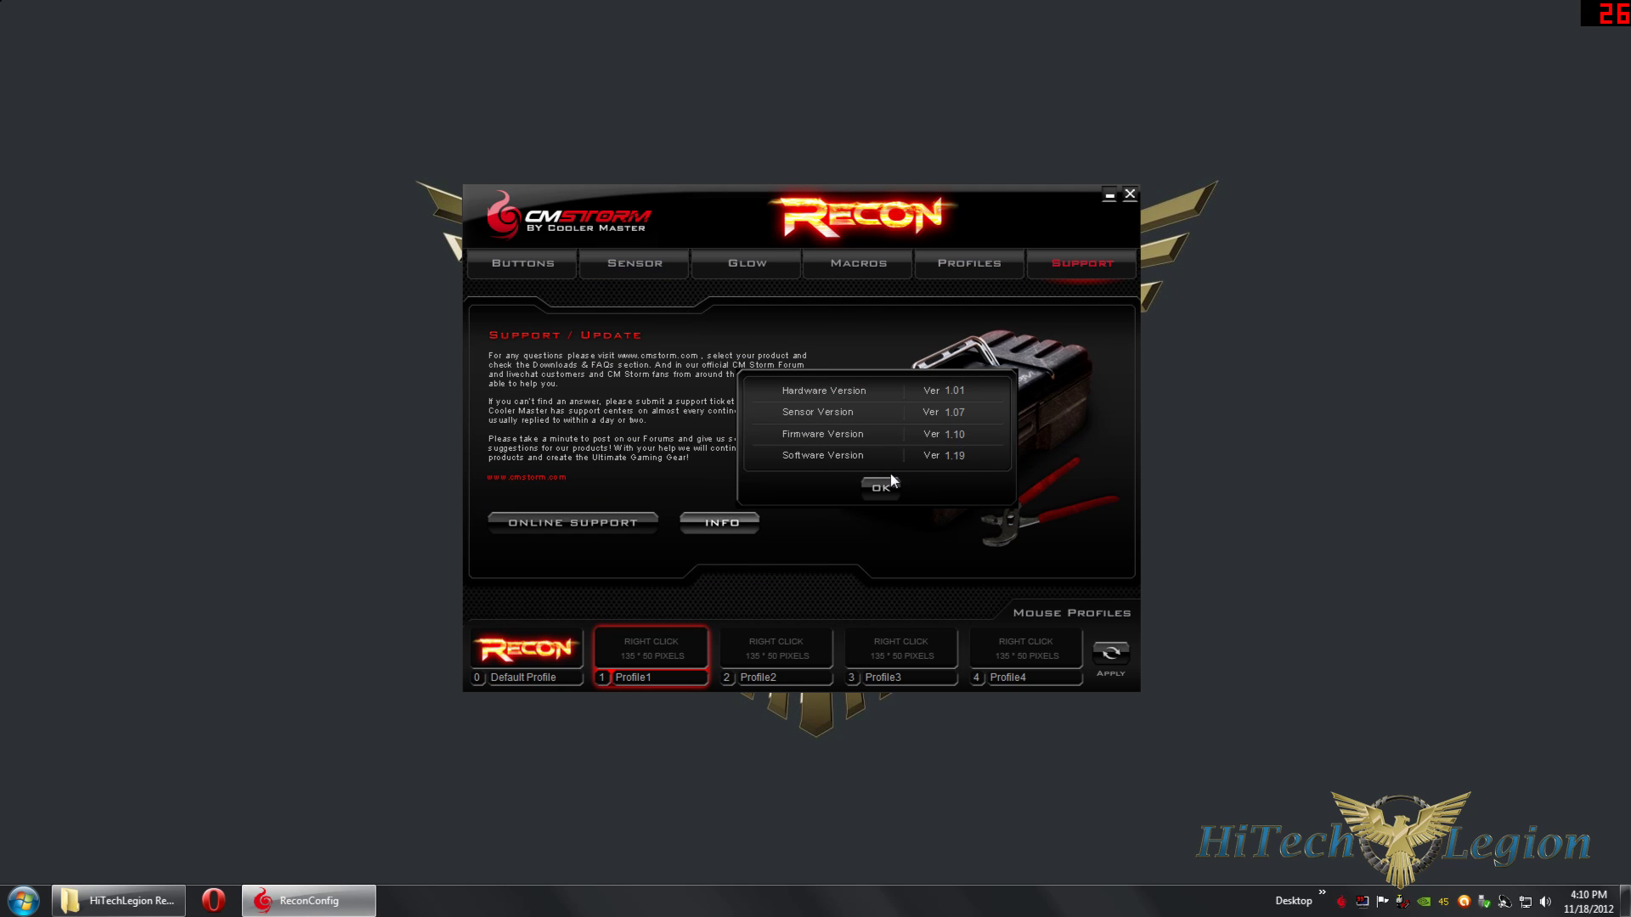
click(883, 486)
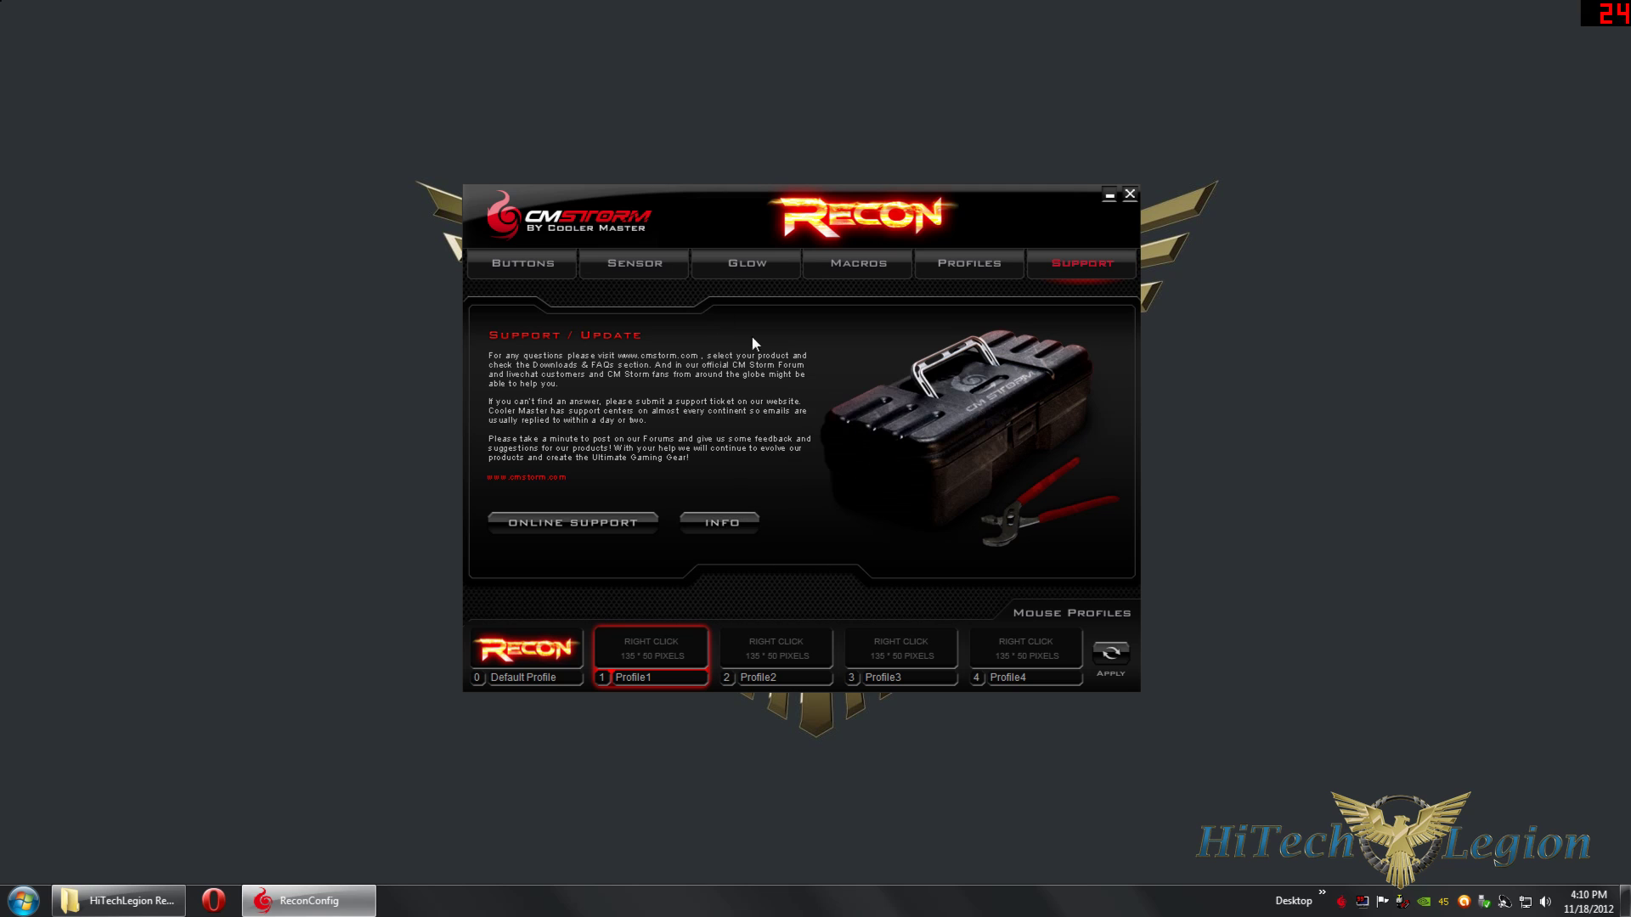
click(627, 265)
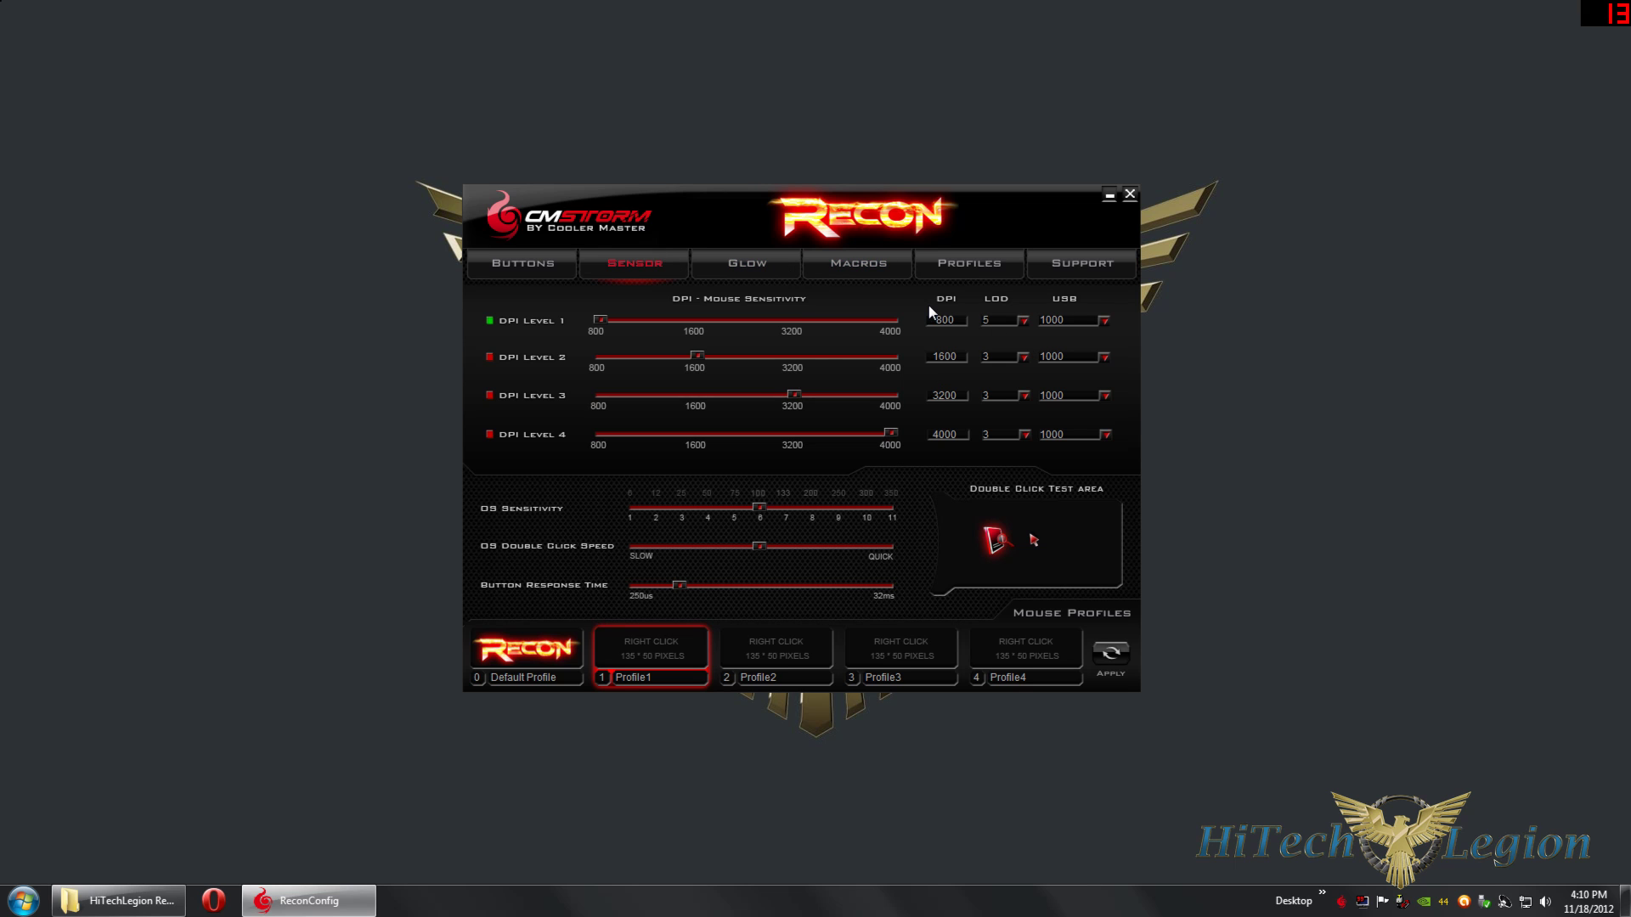
- Set the LOD of DPI Level 1 to 1 and apply it, and return the LOD to 5 and reapply
click(1019, 323)
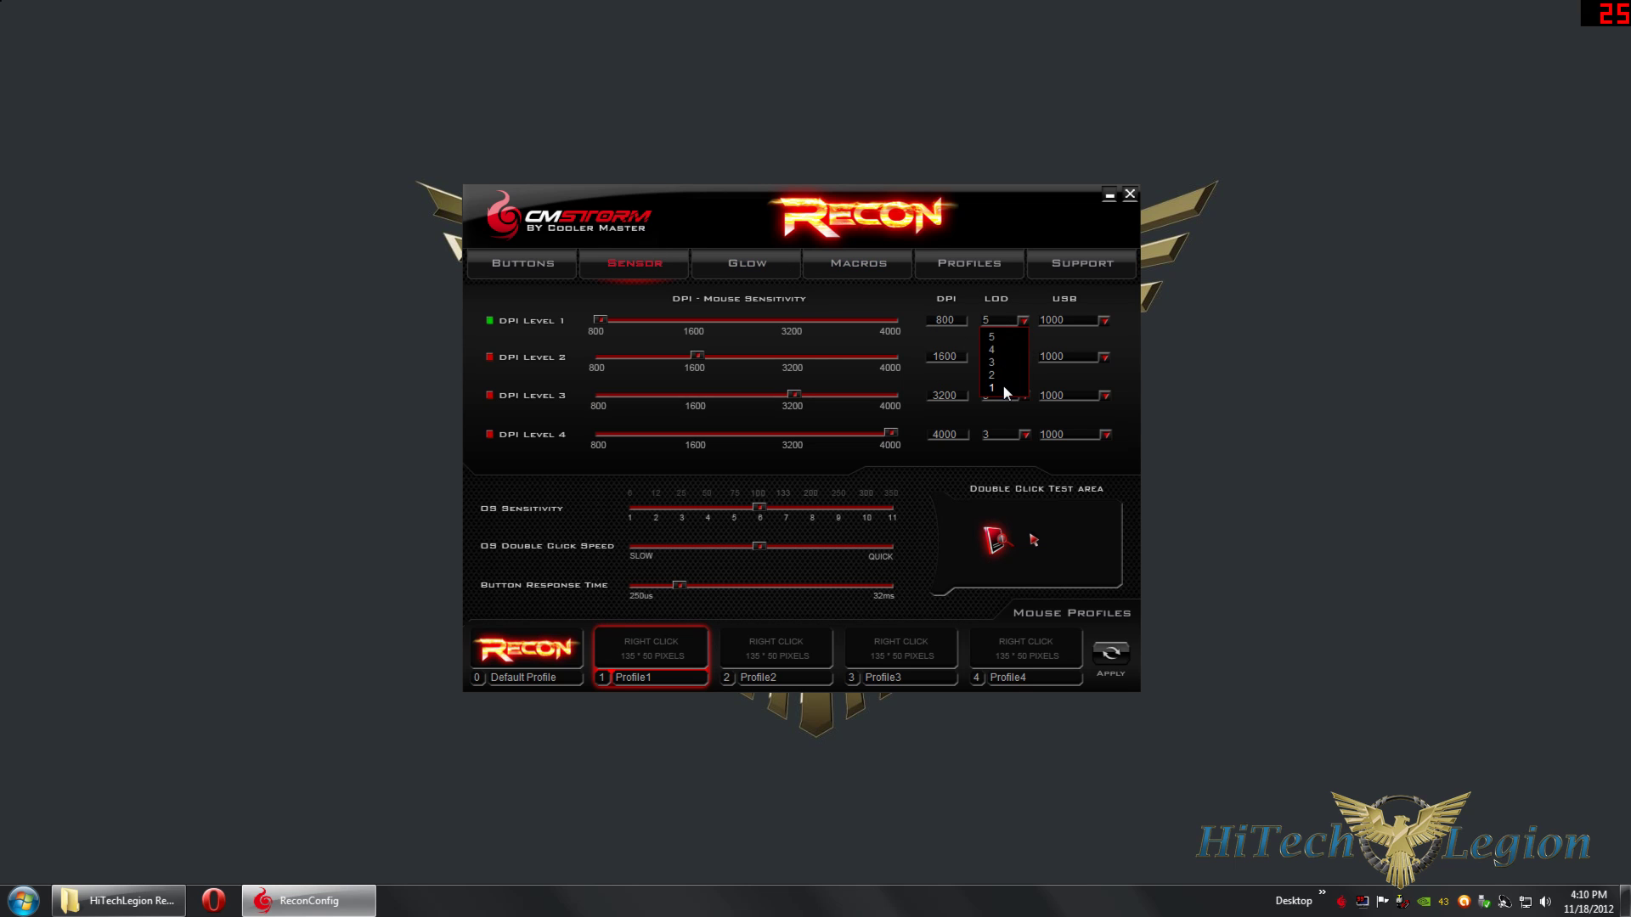
click(1111, 654)
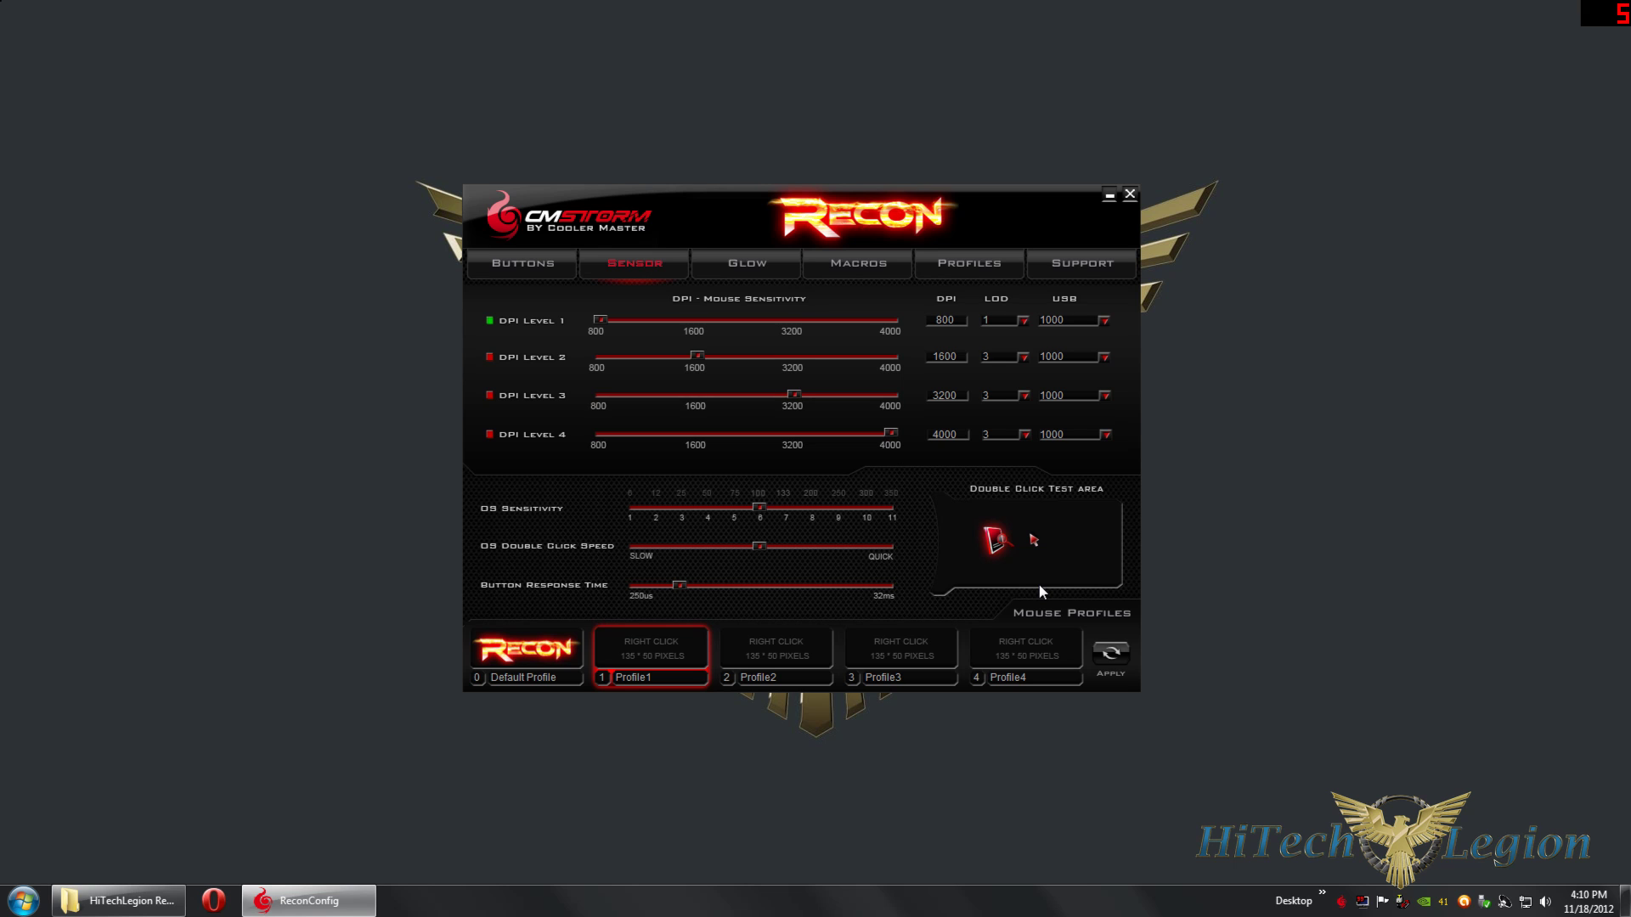
click(1023, 321)
click(1010, 335)
click(1104, 658)
- Review the USB rate options and sensitivity slider of DPI Level 1, and try the double click test area
click(1102, 322)
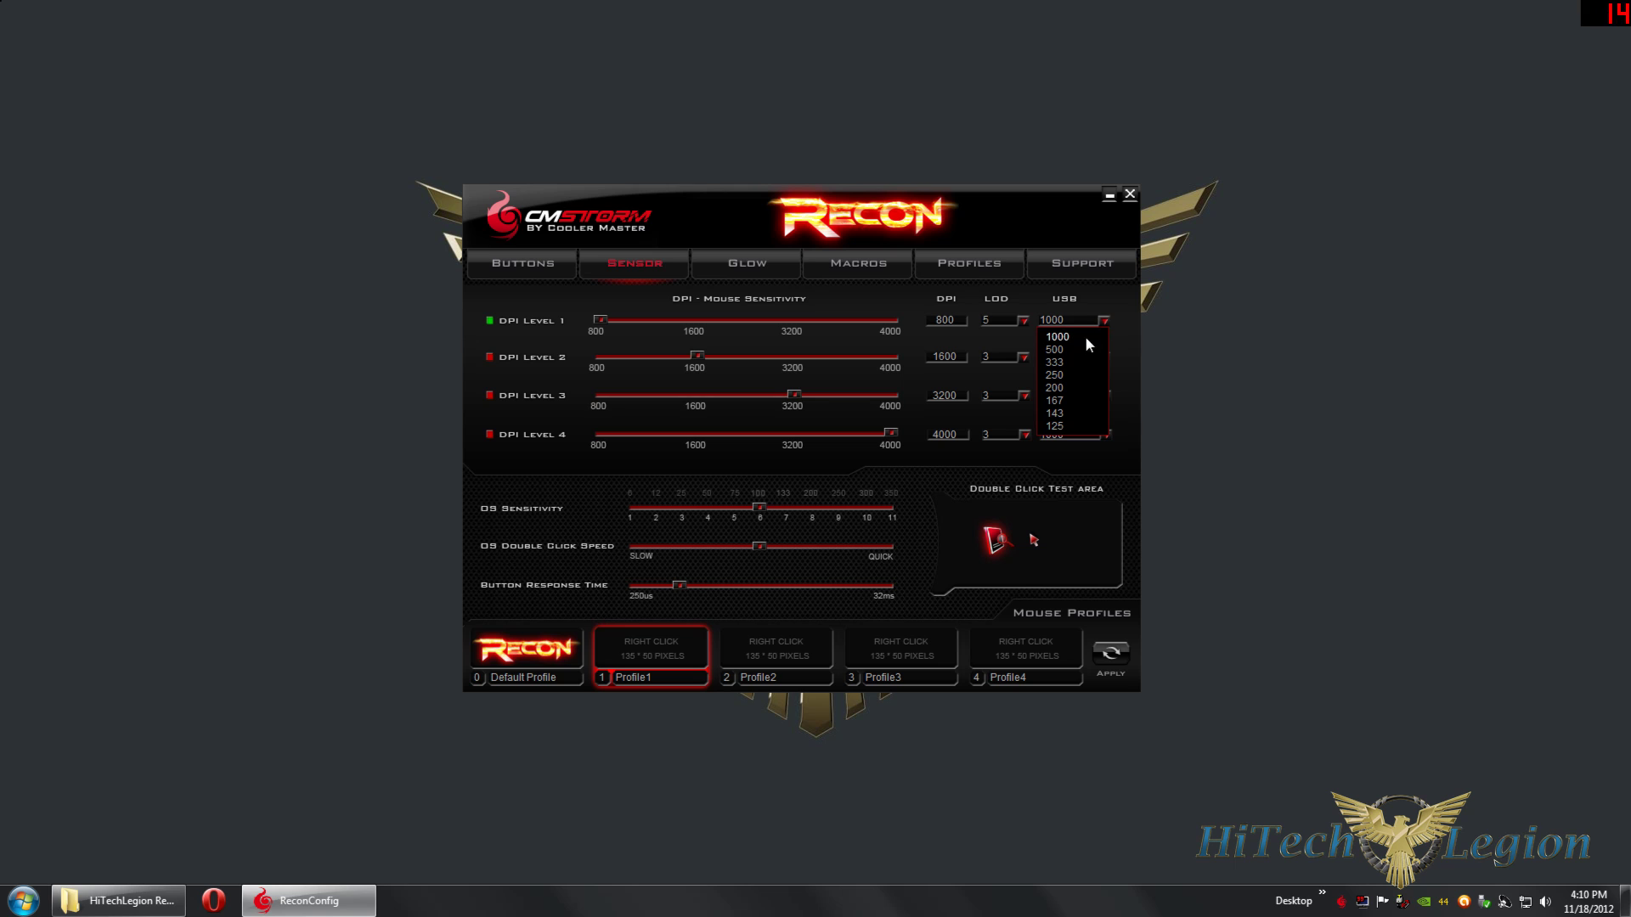
click(1131, 329)
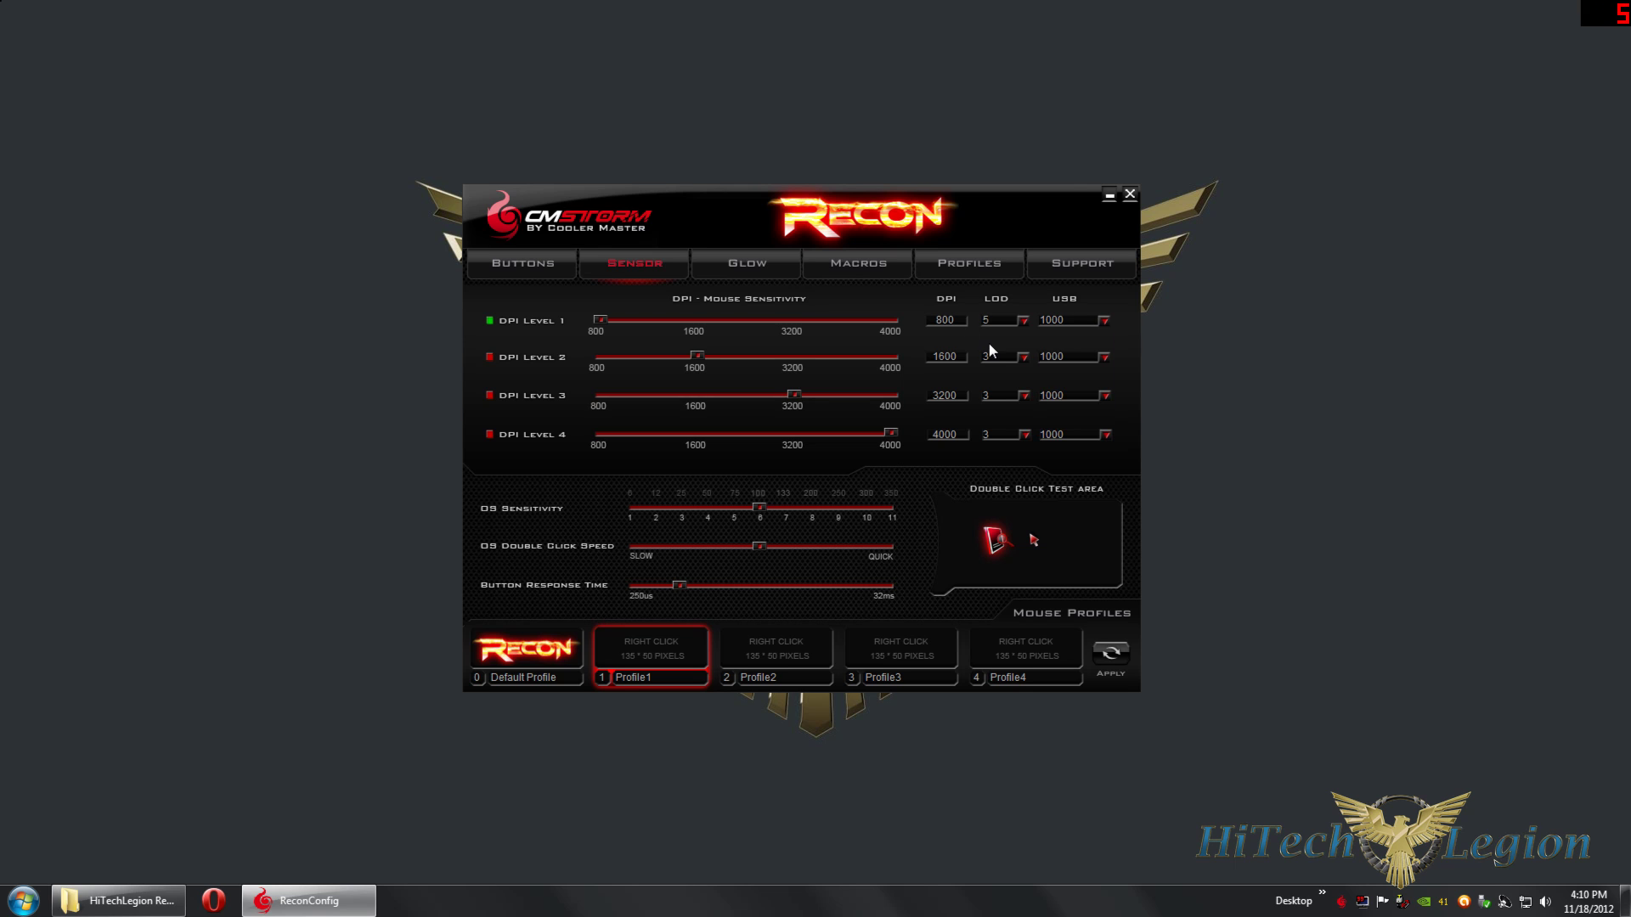
click(750, 322)
click(599, 322)
double_click(996, 544)
- Try several LED1 colors and brightness levels in the glow settings, and apply orange (255, 100, 0) at 100% brightness
click(741, 265)
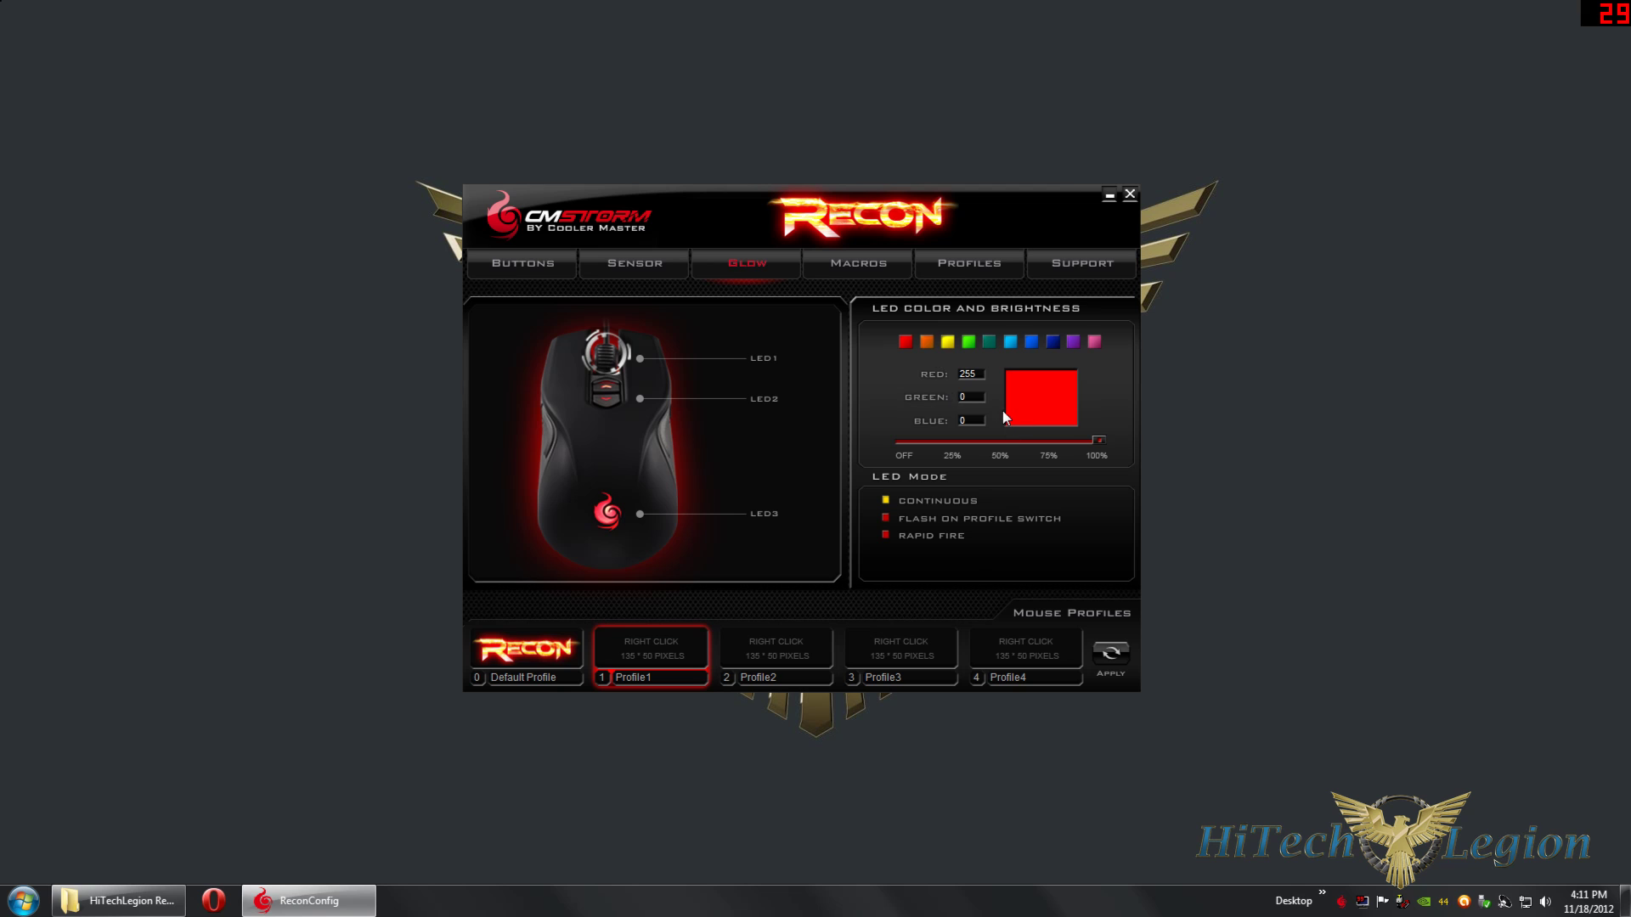
click(925, 342)
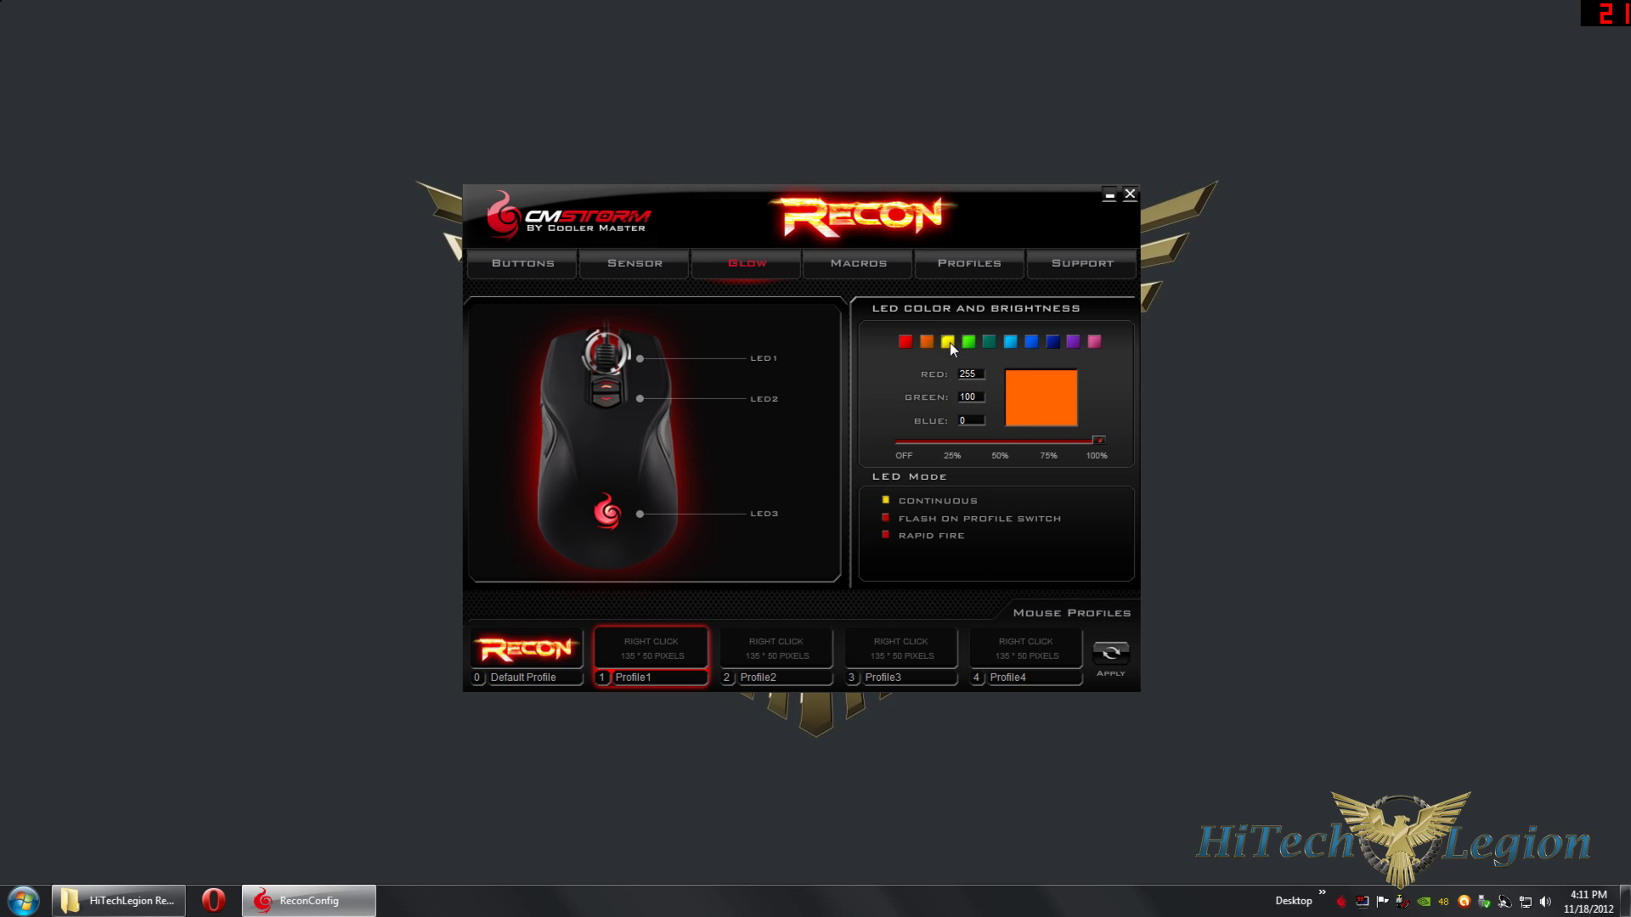
click(948, 341)
click(985, 341)
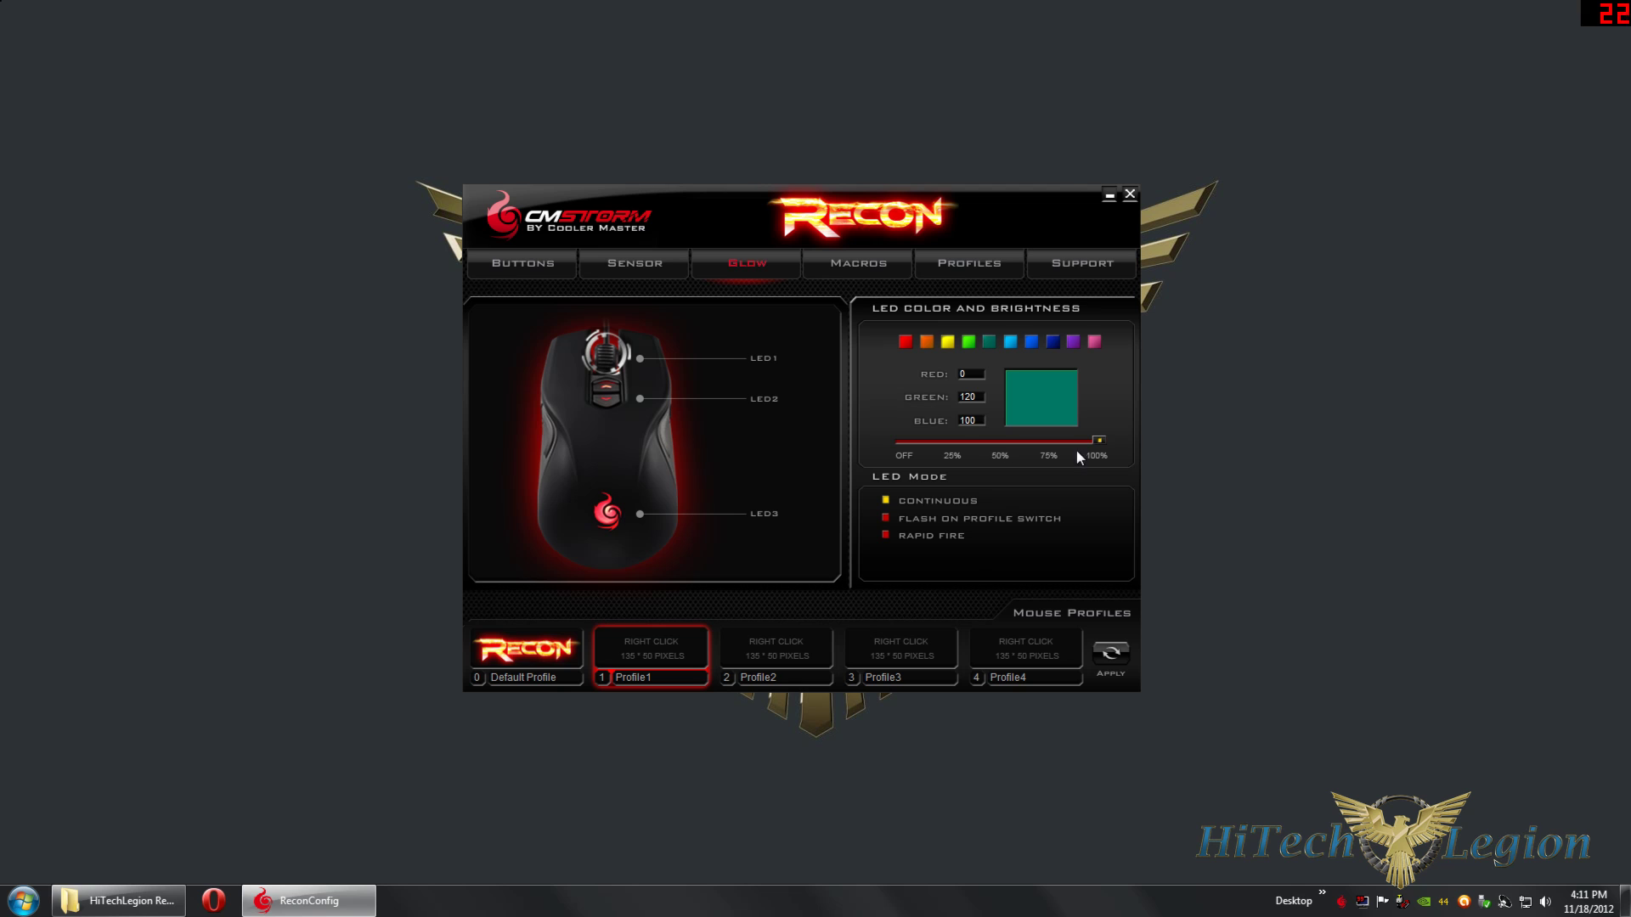
drag(1101, 444, 973, 438)
click(1082, 445)
click(926, 342)
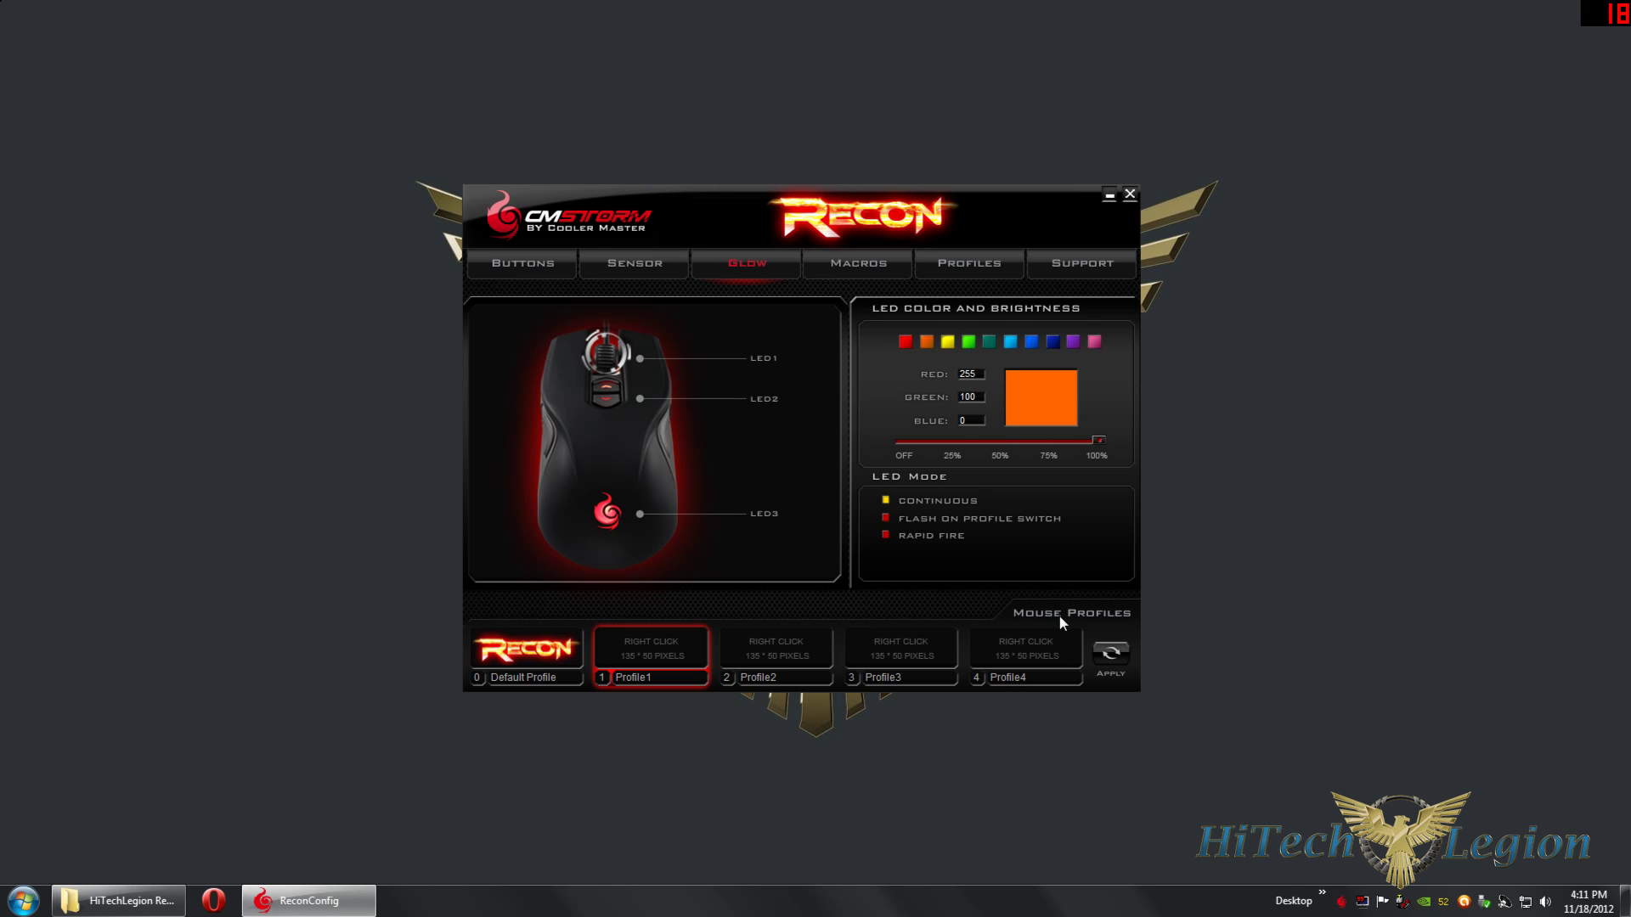
click(1113, 661)
- Set the color of LED2 to green (80, 255, 0) and apply it
click(719, 403)
click(948, 342)
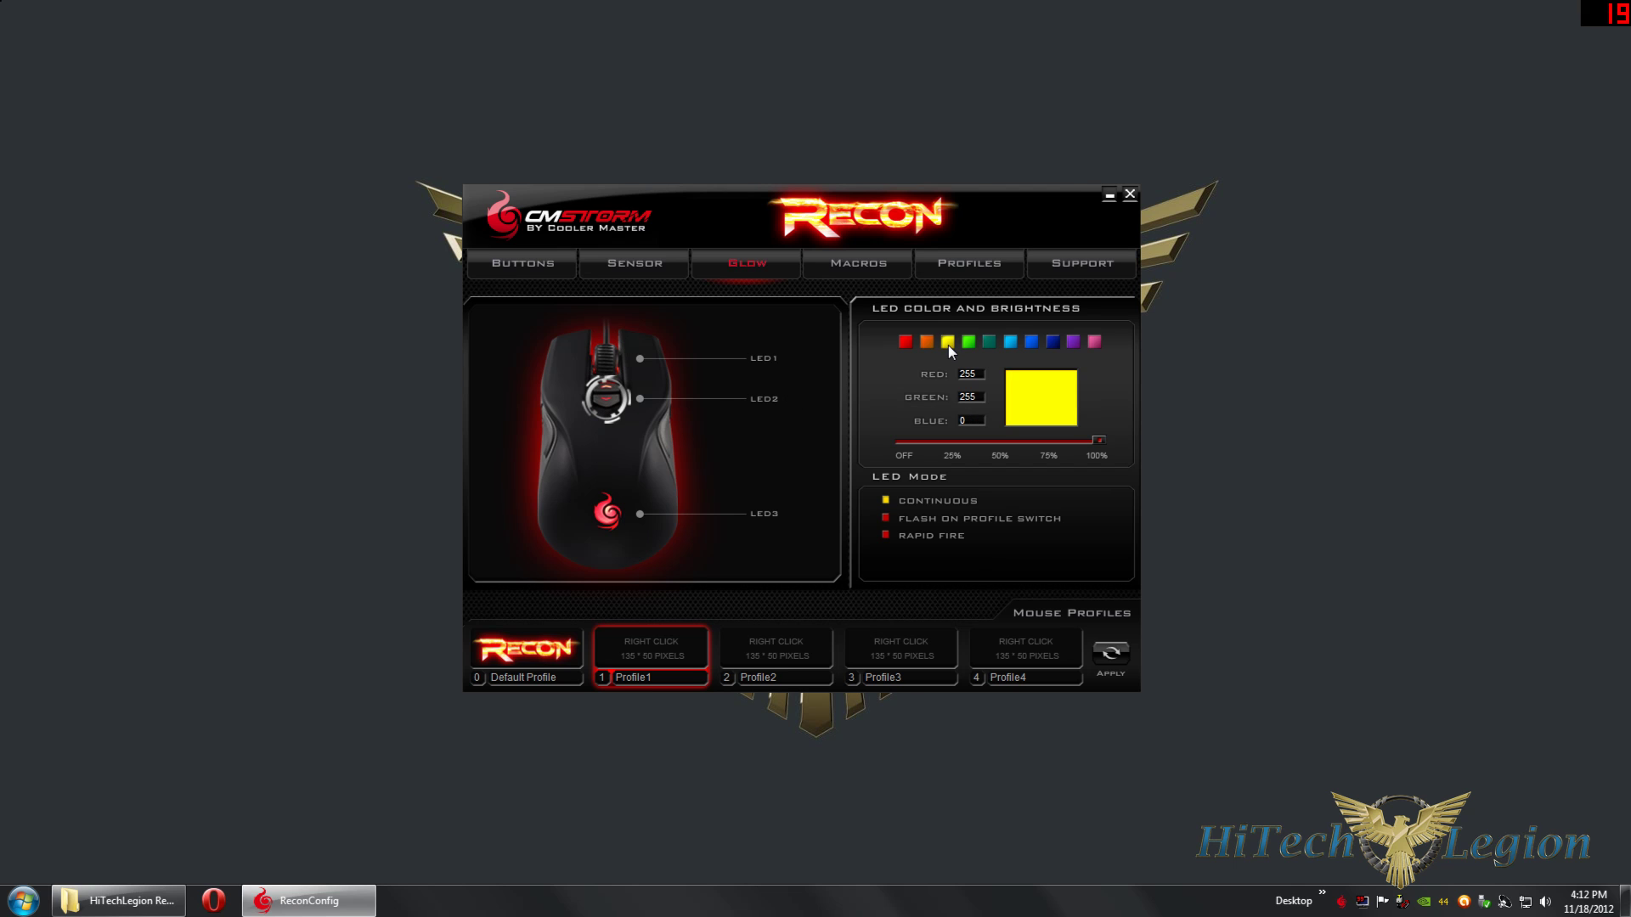
click(970, 343)
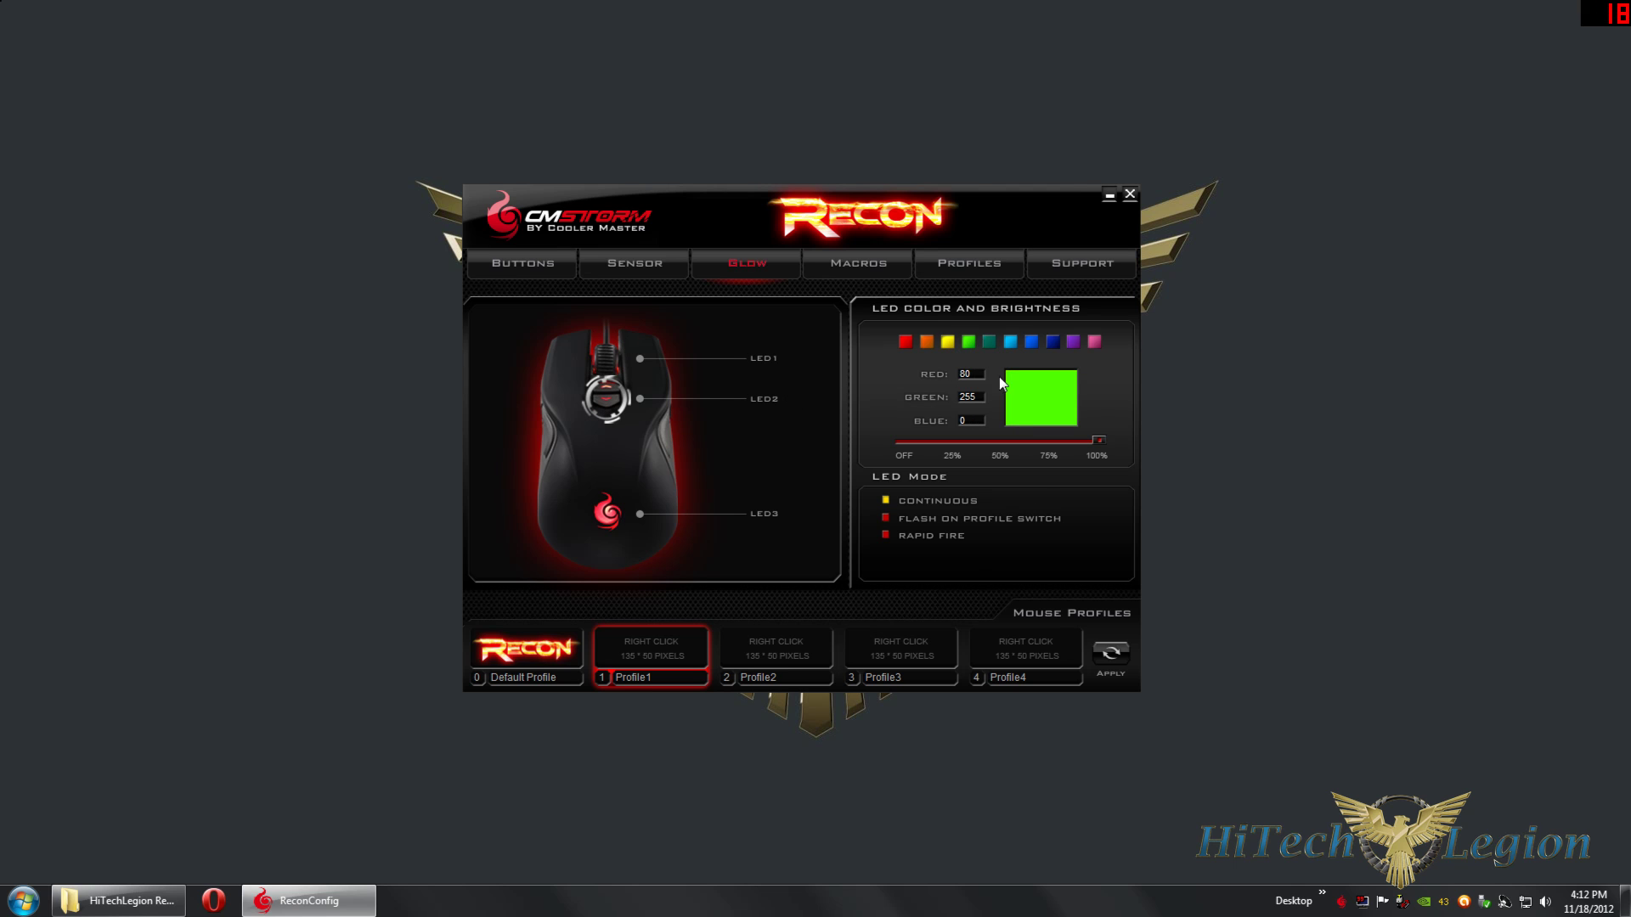
click(1113, 654)
- Set the color of LED3 to light blue (0, 192, 255) and apply the glow settings
click(905, 341)
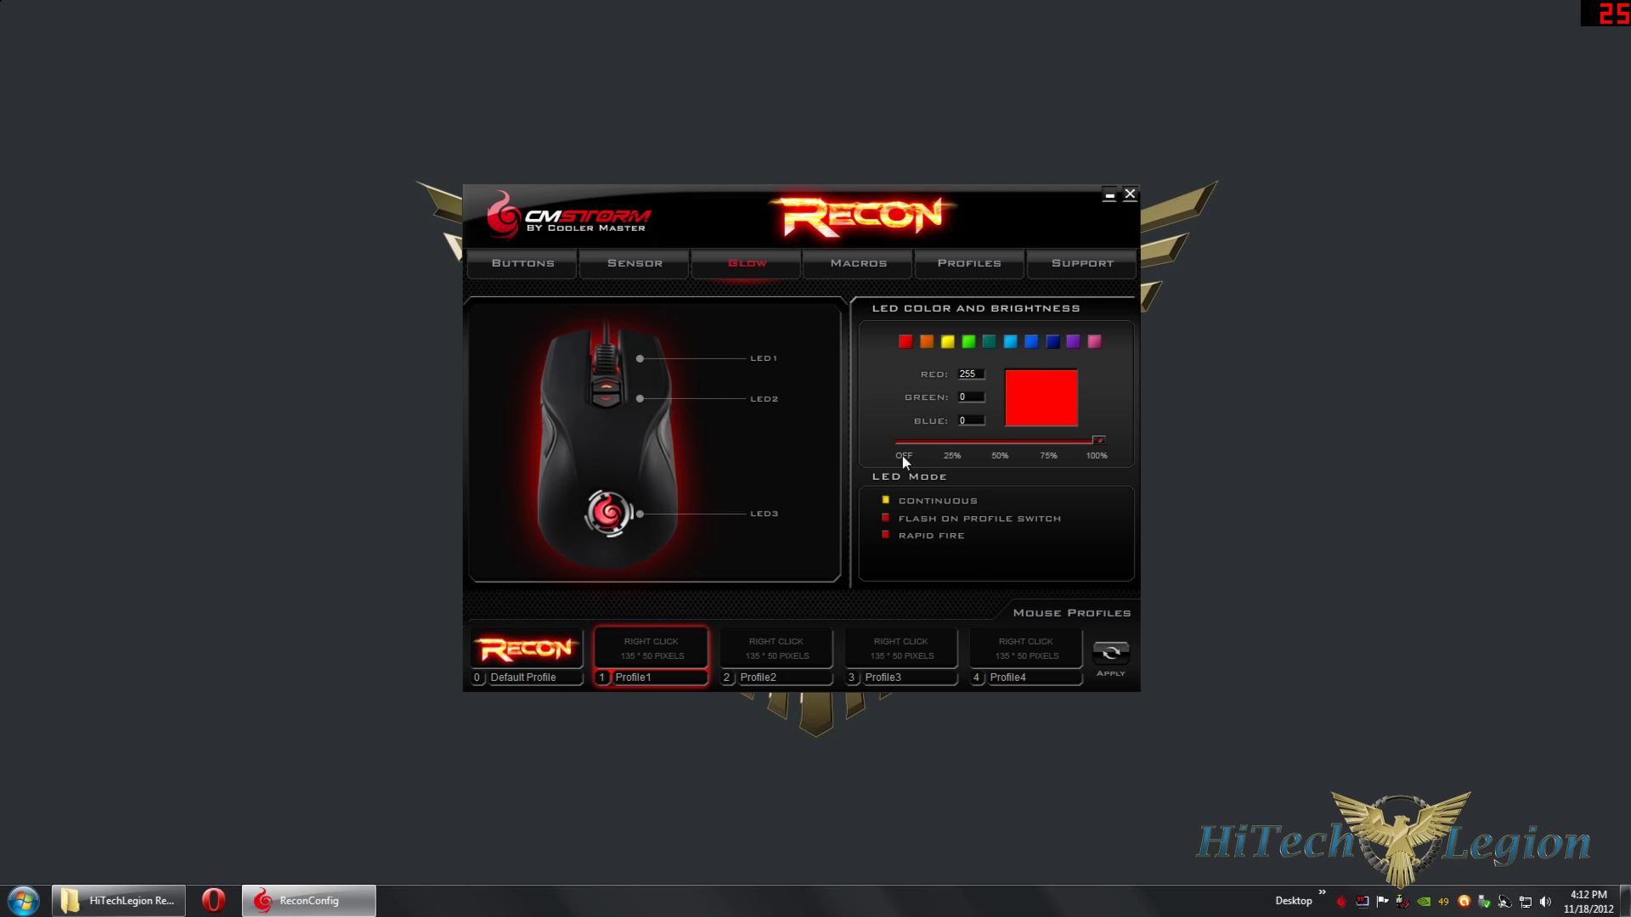
click(1012, 341)
click(1109, 654)
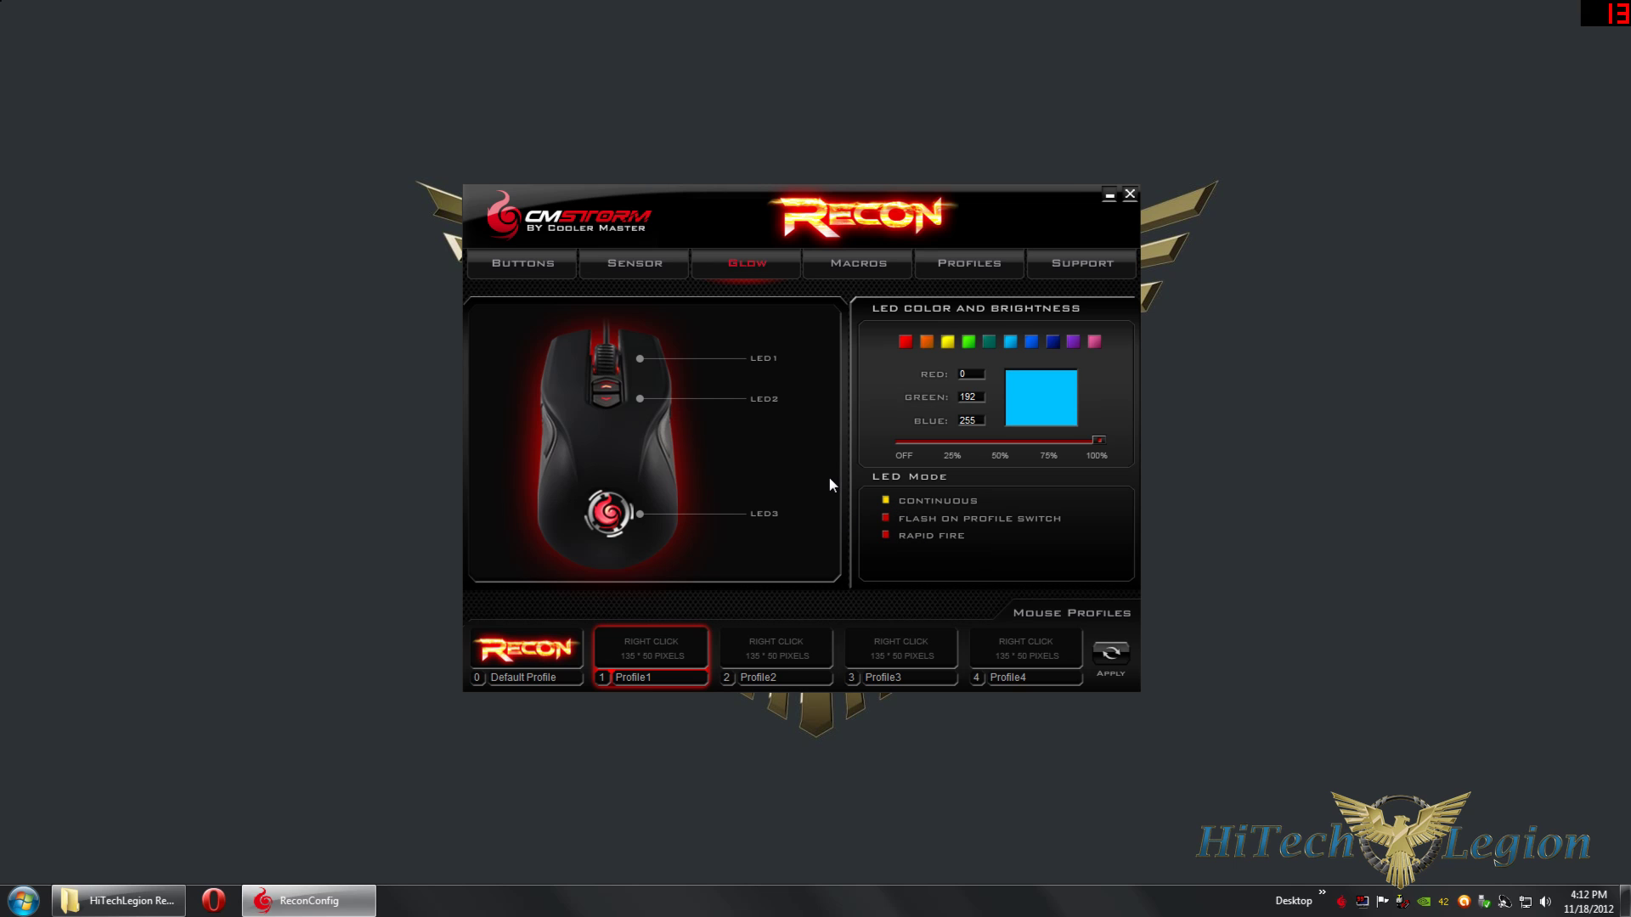
click(1097, 658)
- Switch through the Default Profile, Profile1 and Profile2 to compare their glow settings, and return to Profile1
click(544, 654)
click(705, 664)
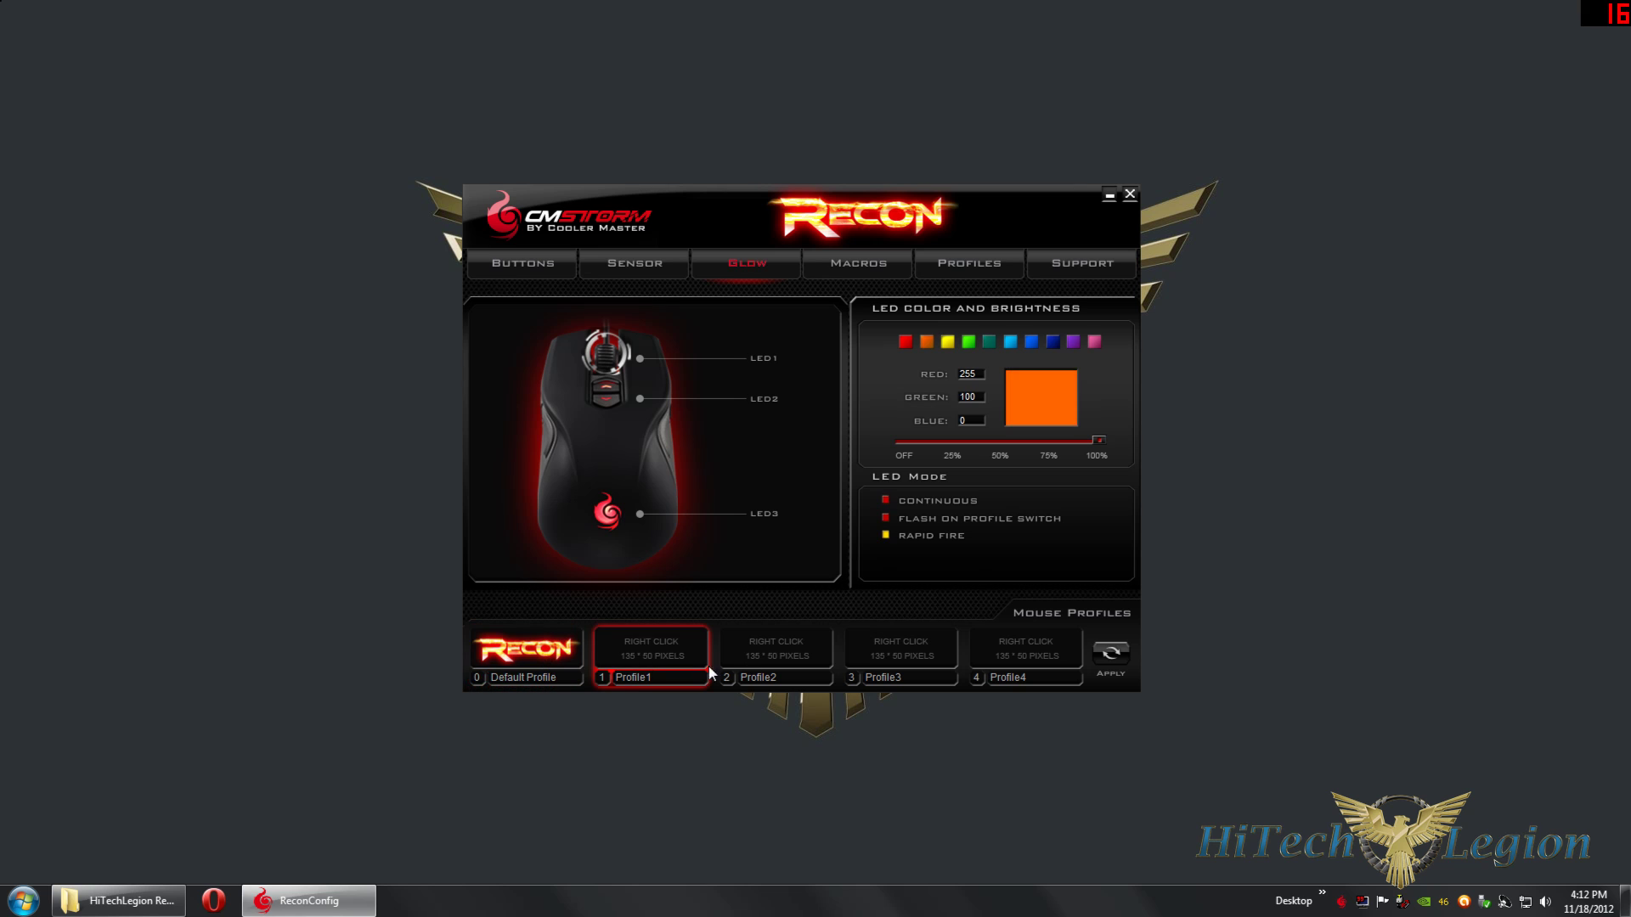
click(783, 666)
click(658, 651)
- Open the macro library and check the options for the delay between actions
click(857, 267)
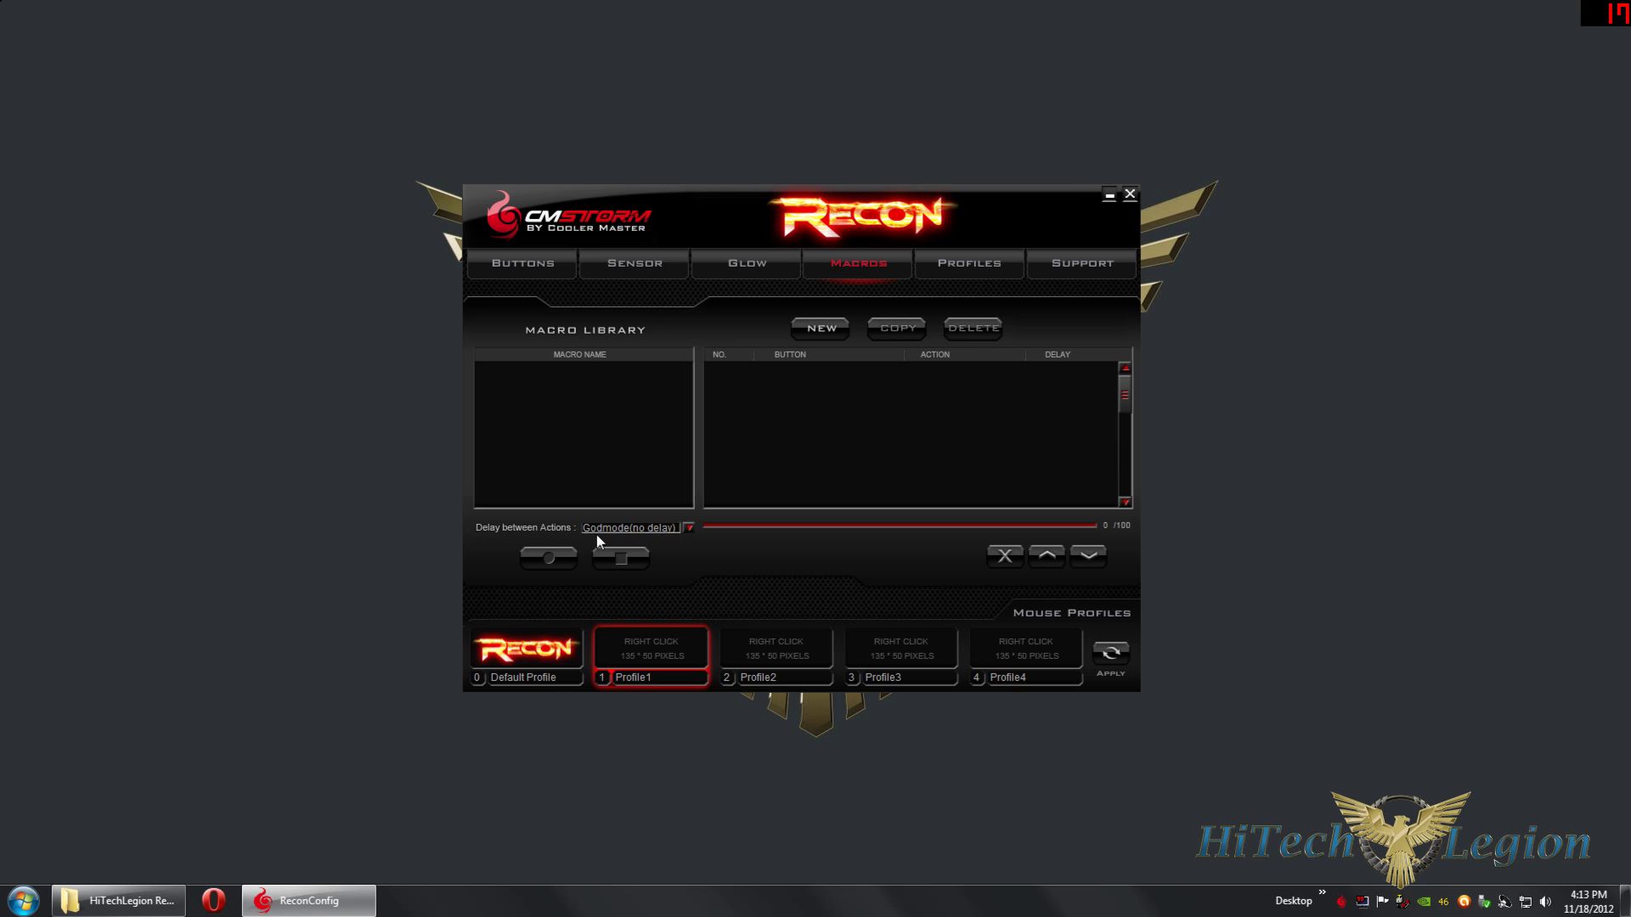
click(690, 529)
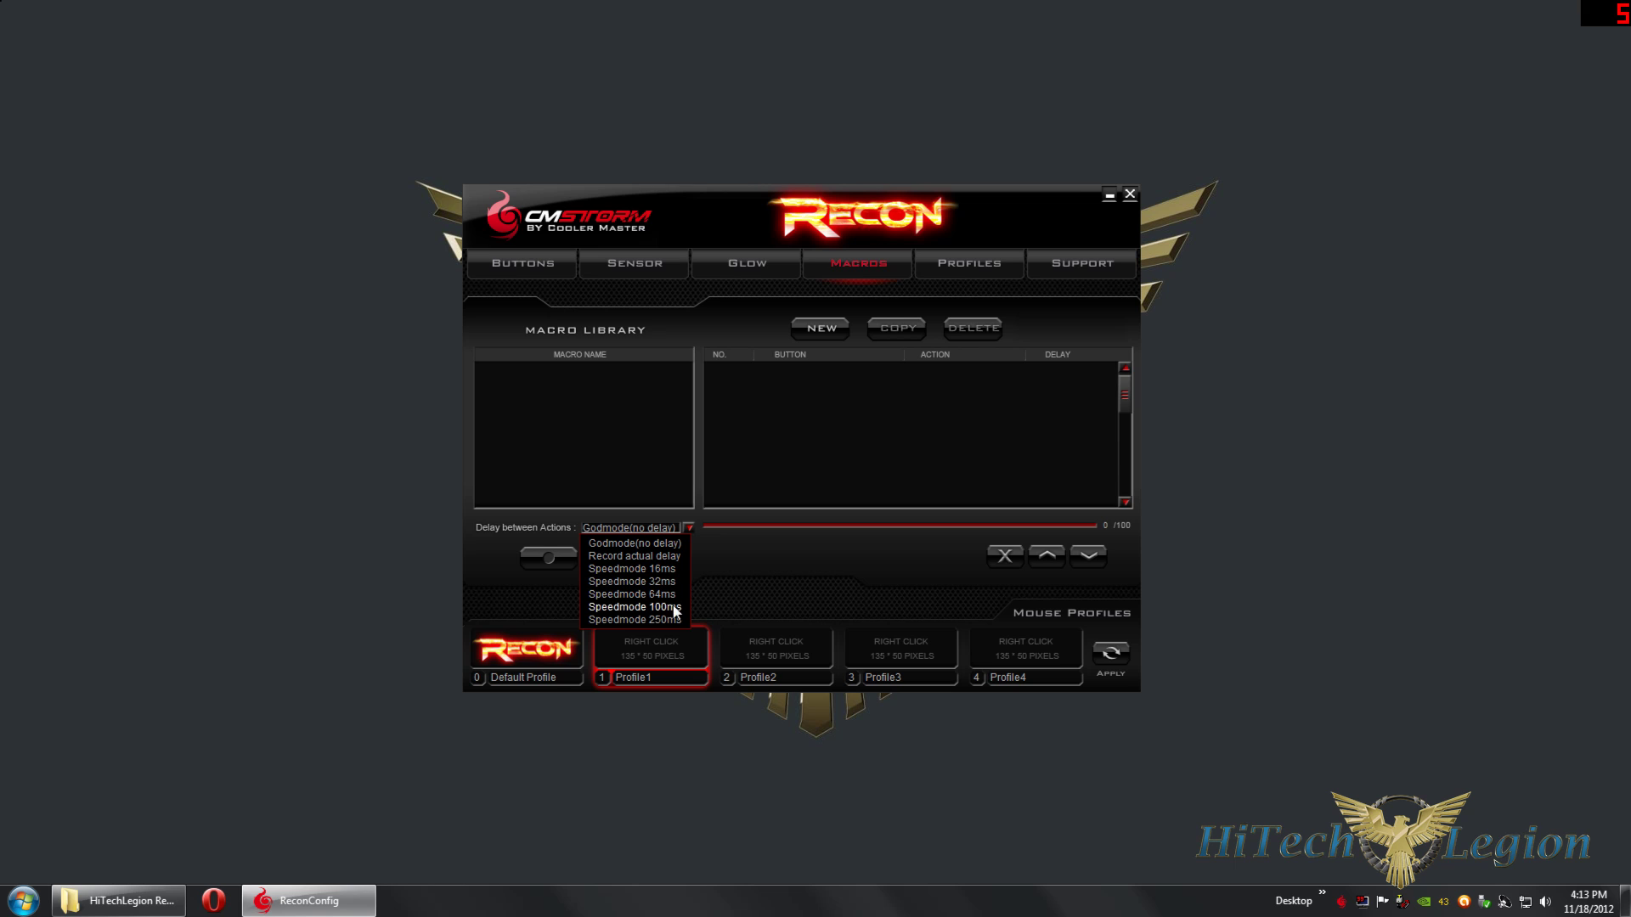
click(686, 476)
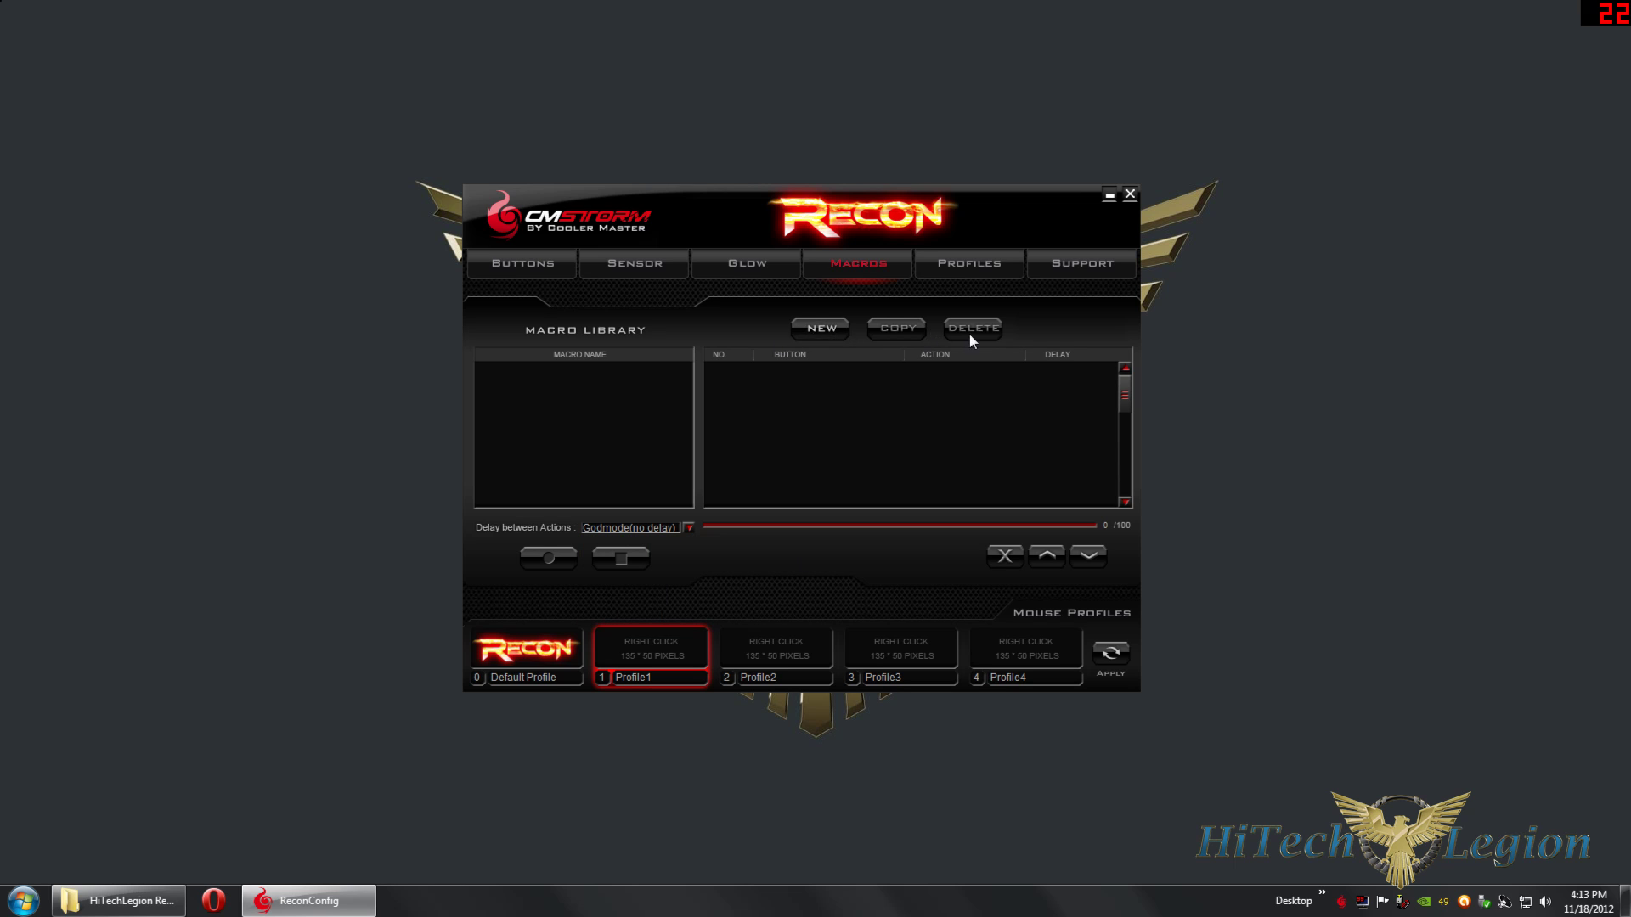
- Create a new macro named macrotest
click(834, 329)
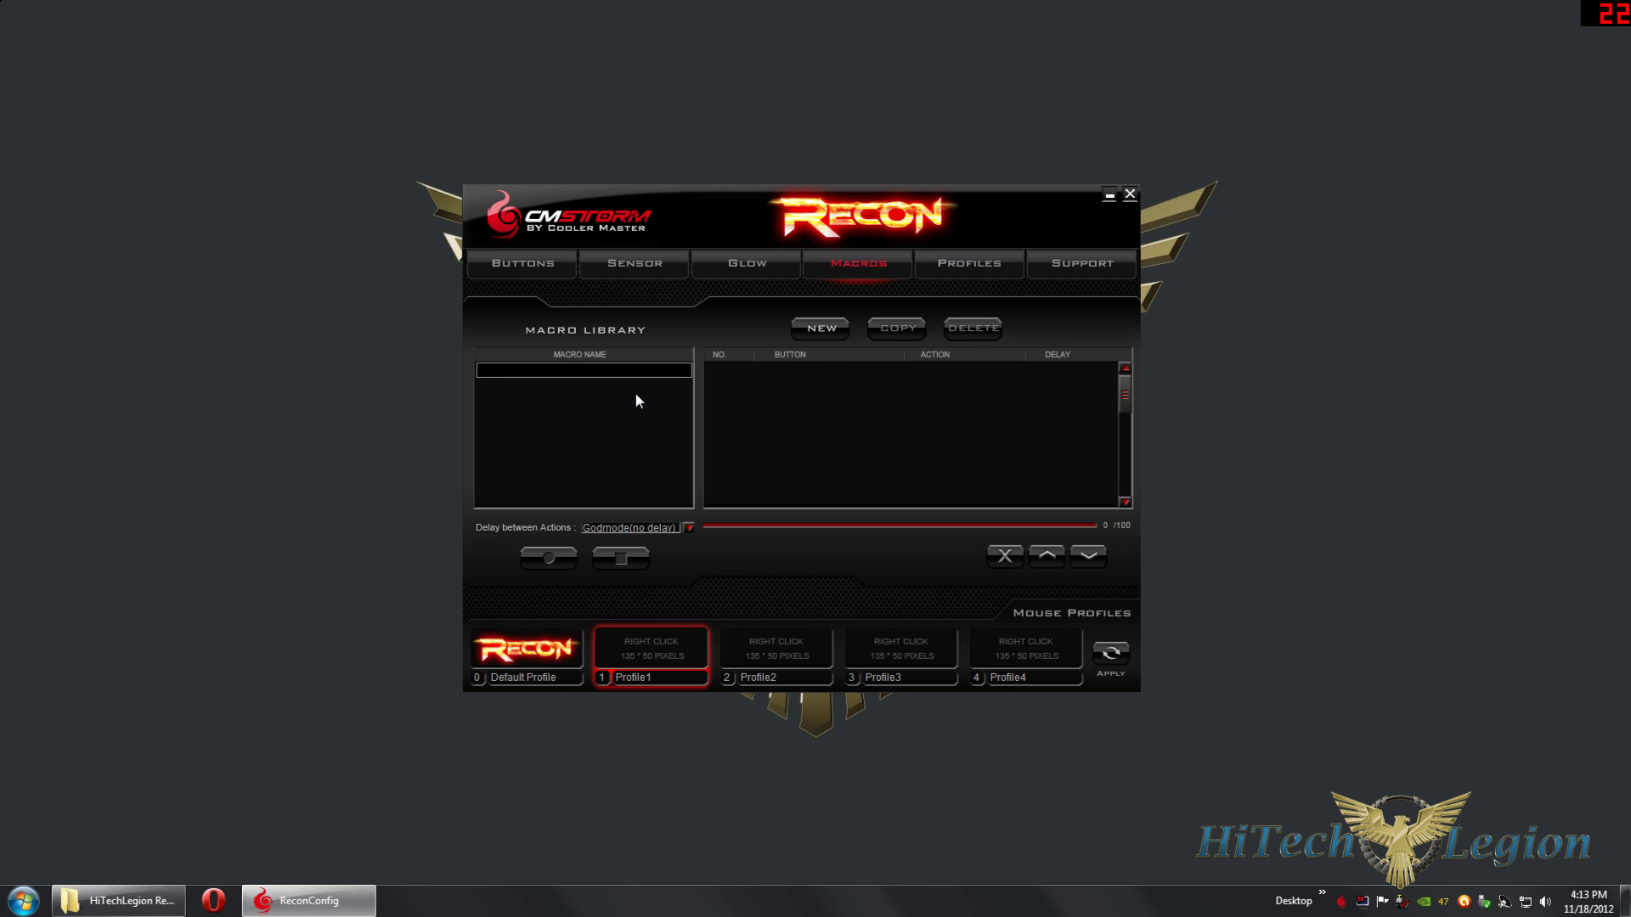
text(macrotest)
key(Return)
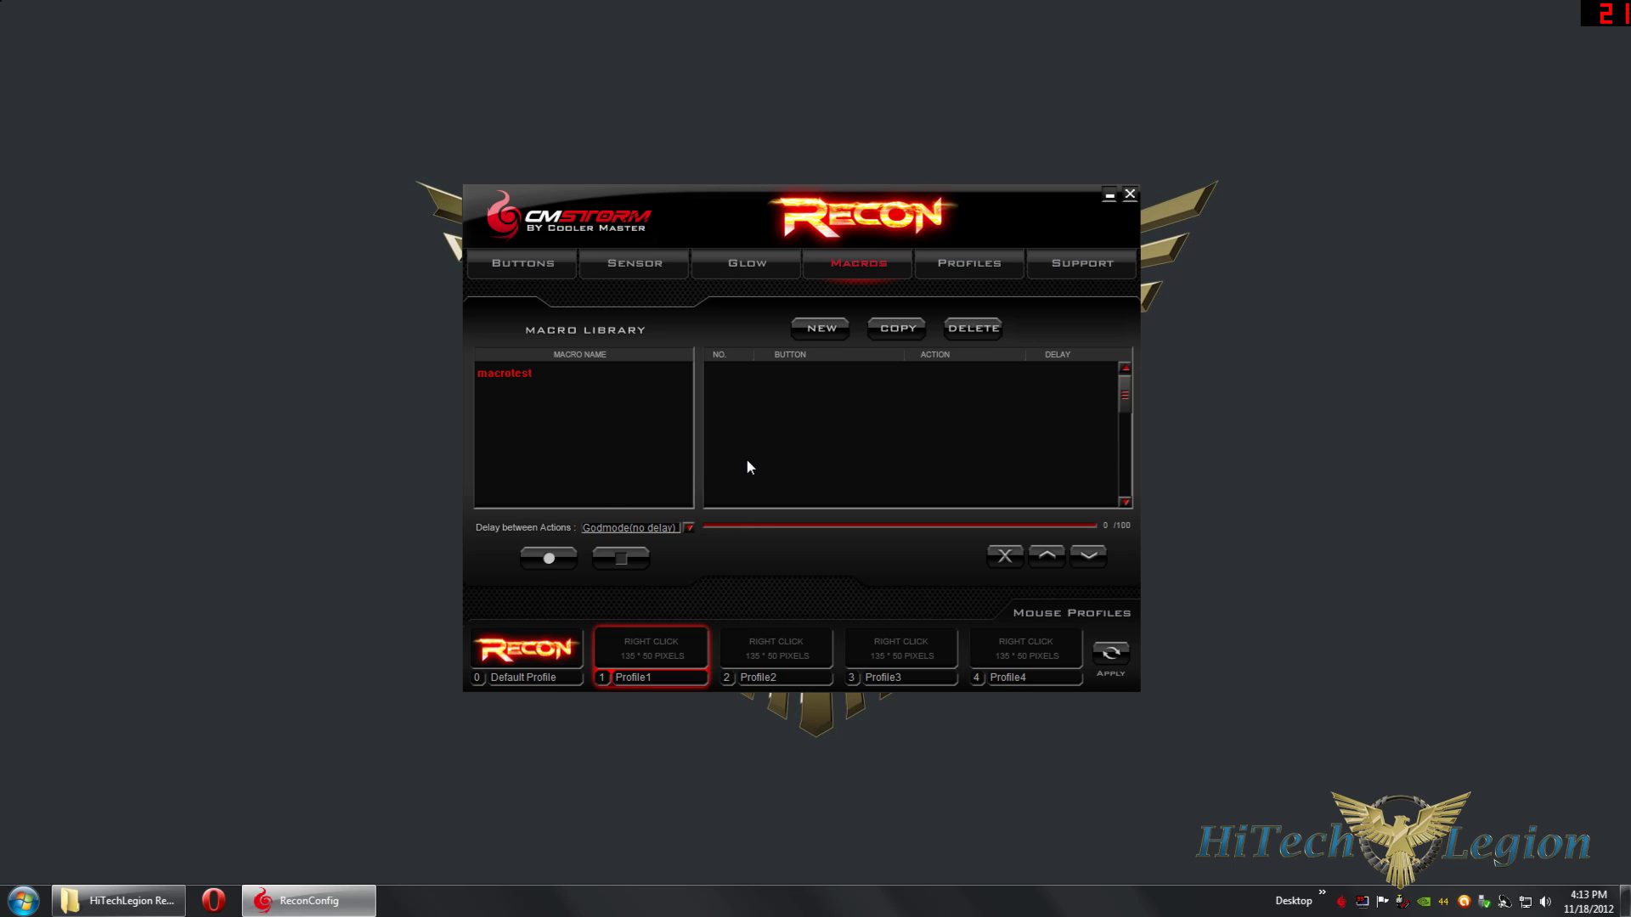
- Record a series of left and right mouse button clicks in macrotest and stop the recording
click(547, 558)
double_click(783, 436)
right_click(783, 435)
click(782, 433)
right_click(782, 432)
click(781, 430)
right_click(781, 431)
click(781, 431)
right_click(781, 431)
click(644, 557)
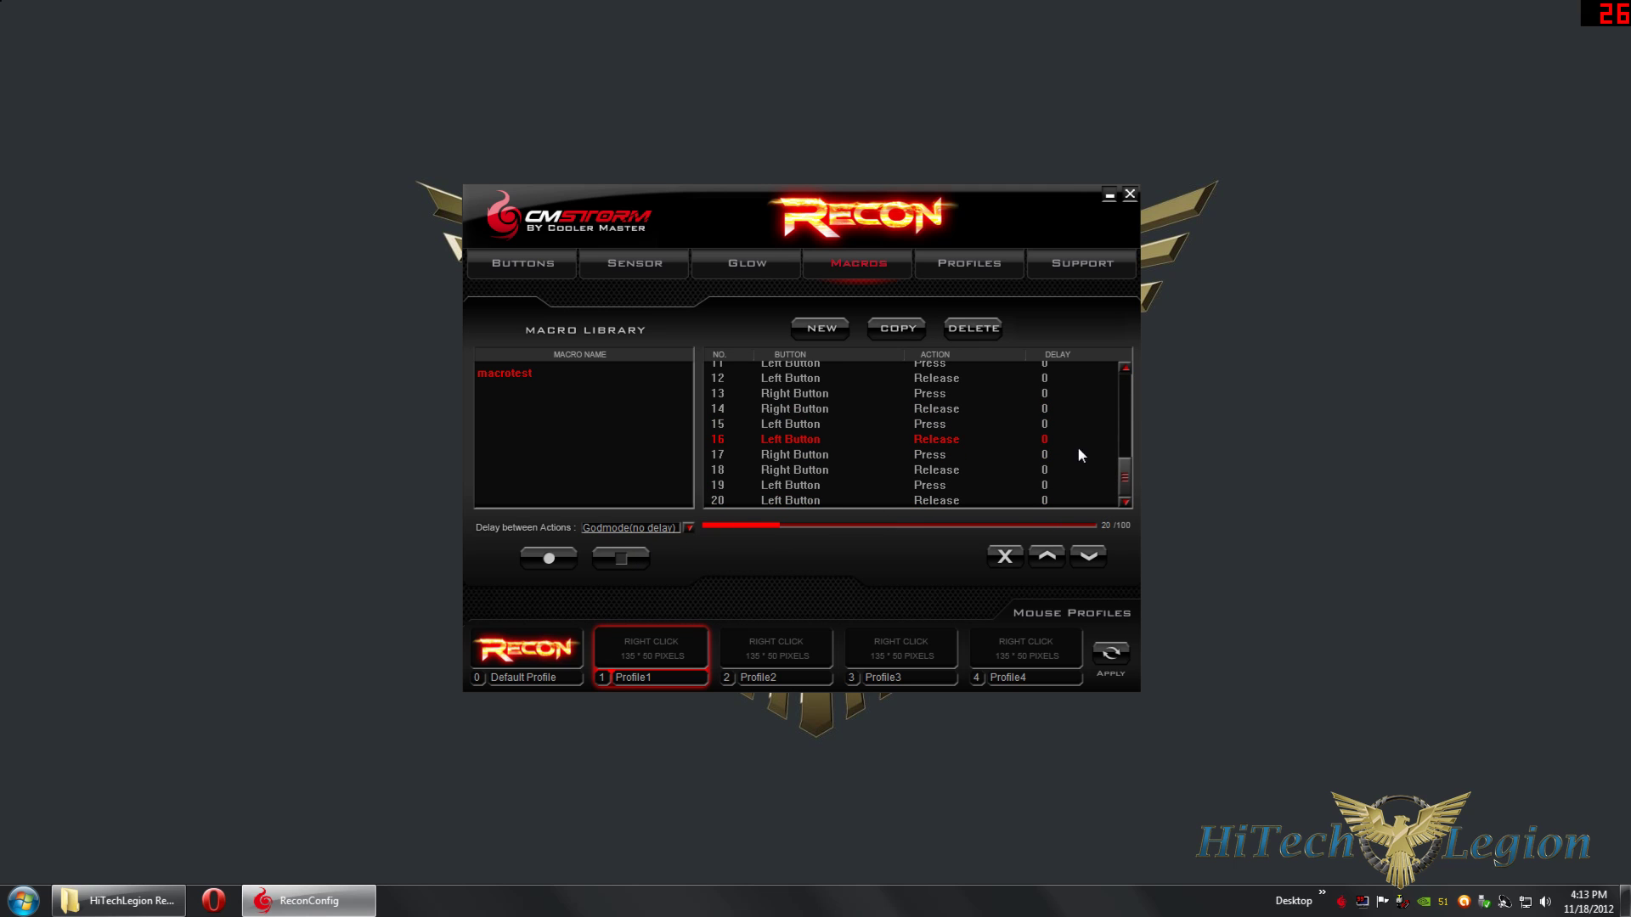
- Move action 18 of macrotest up one place and back down
mouse_move(1127, 471)
mouse_down()
mouse_move(1133, 380)
mouse_move(1128, 482)
mouse_up()
click(888, 470)
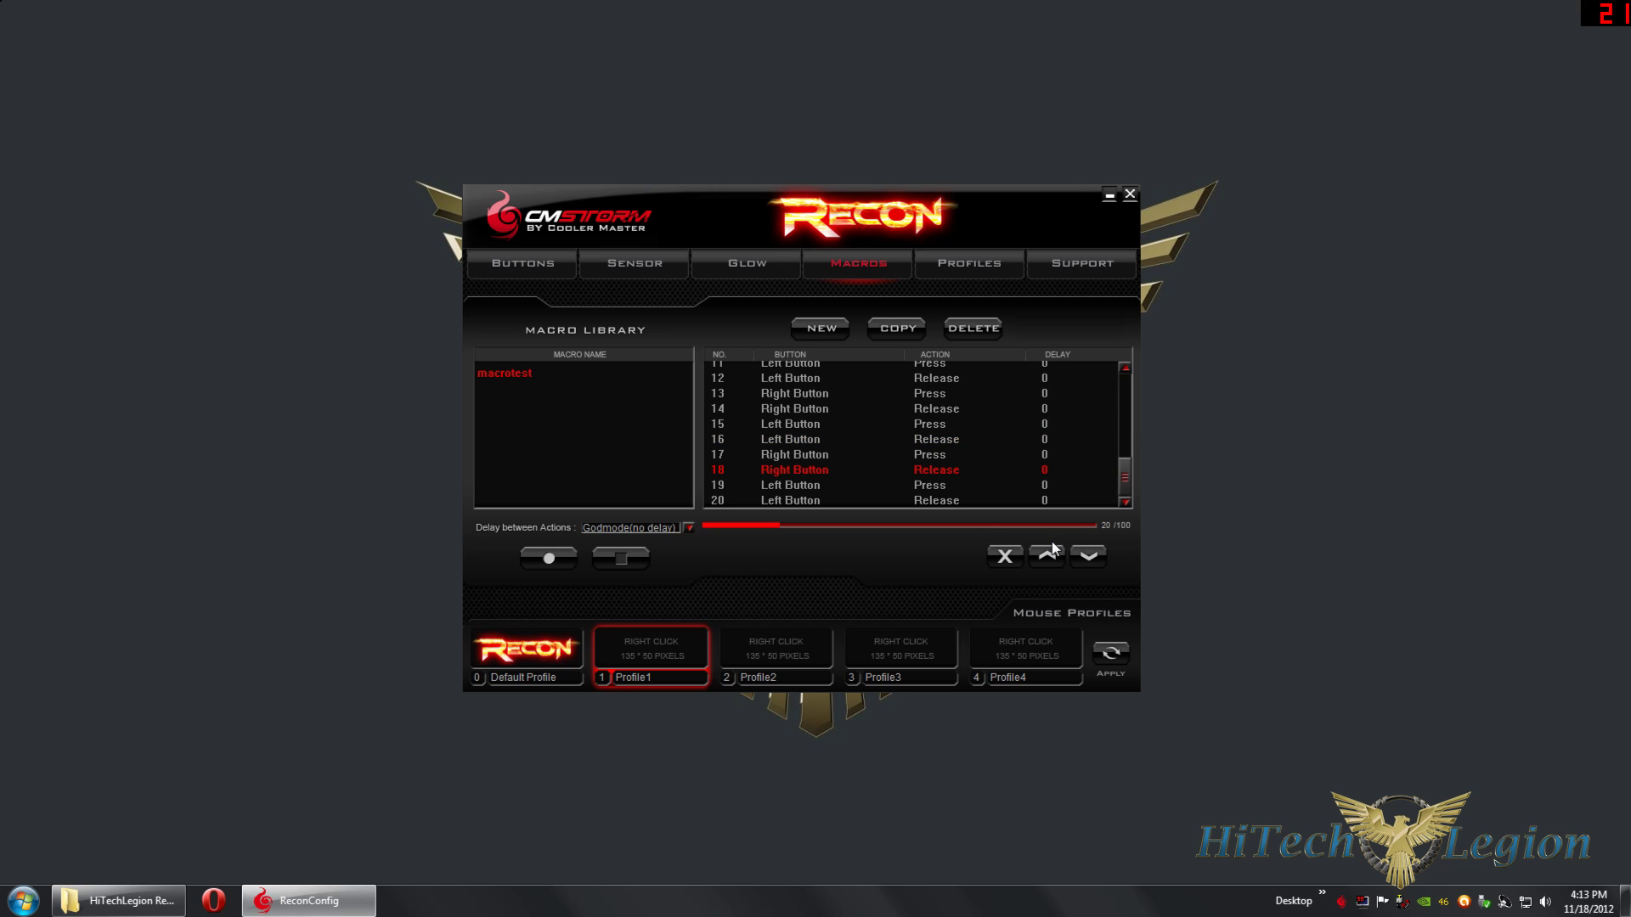
click(1052, 557)
click(1096, 558)
click(865, 412)
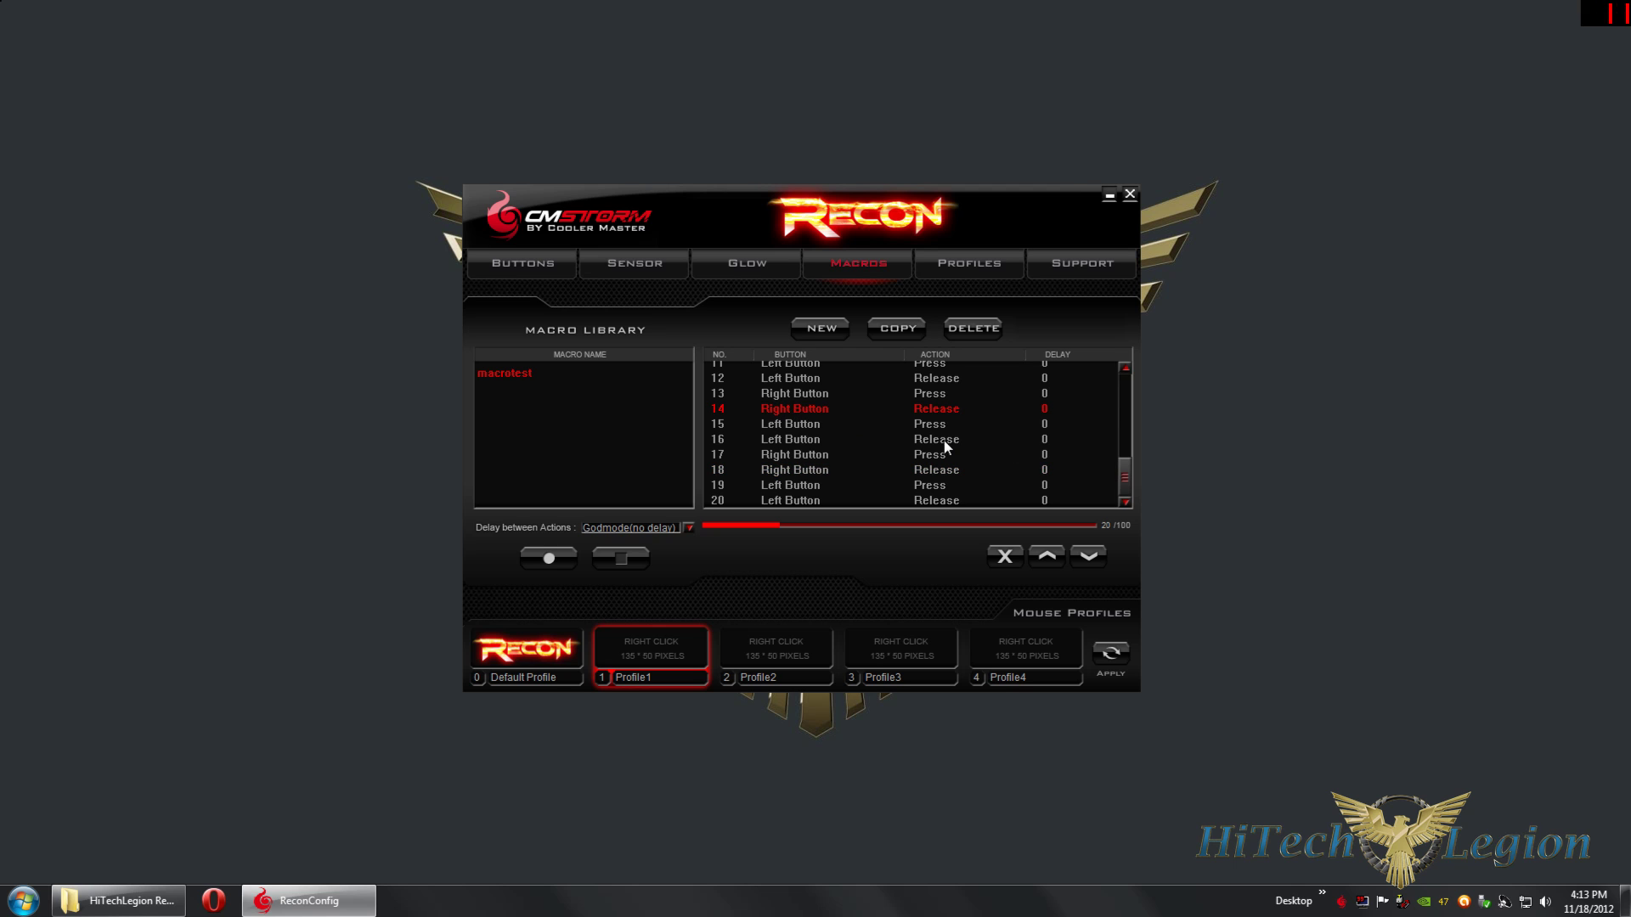
- Remove action 7, a left button press, from macrotest
drag(1123, 465, 1118, 402)
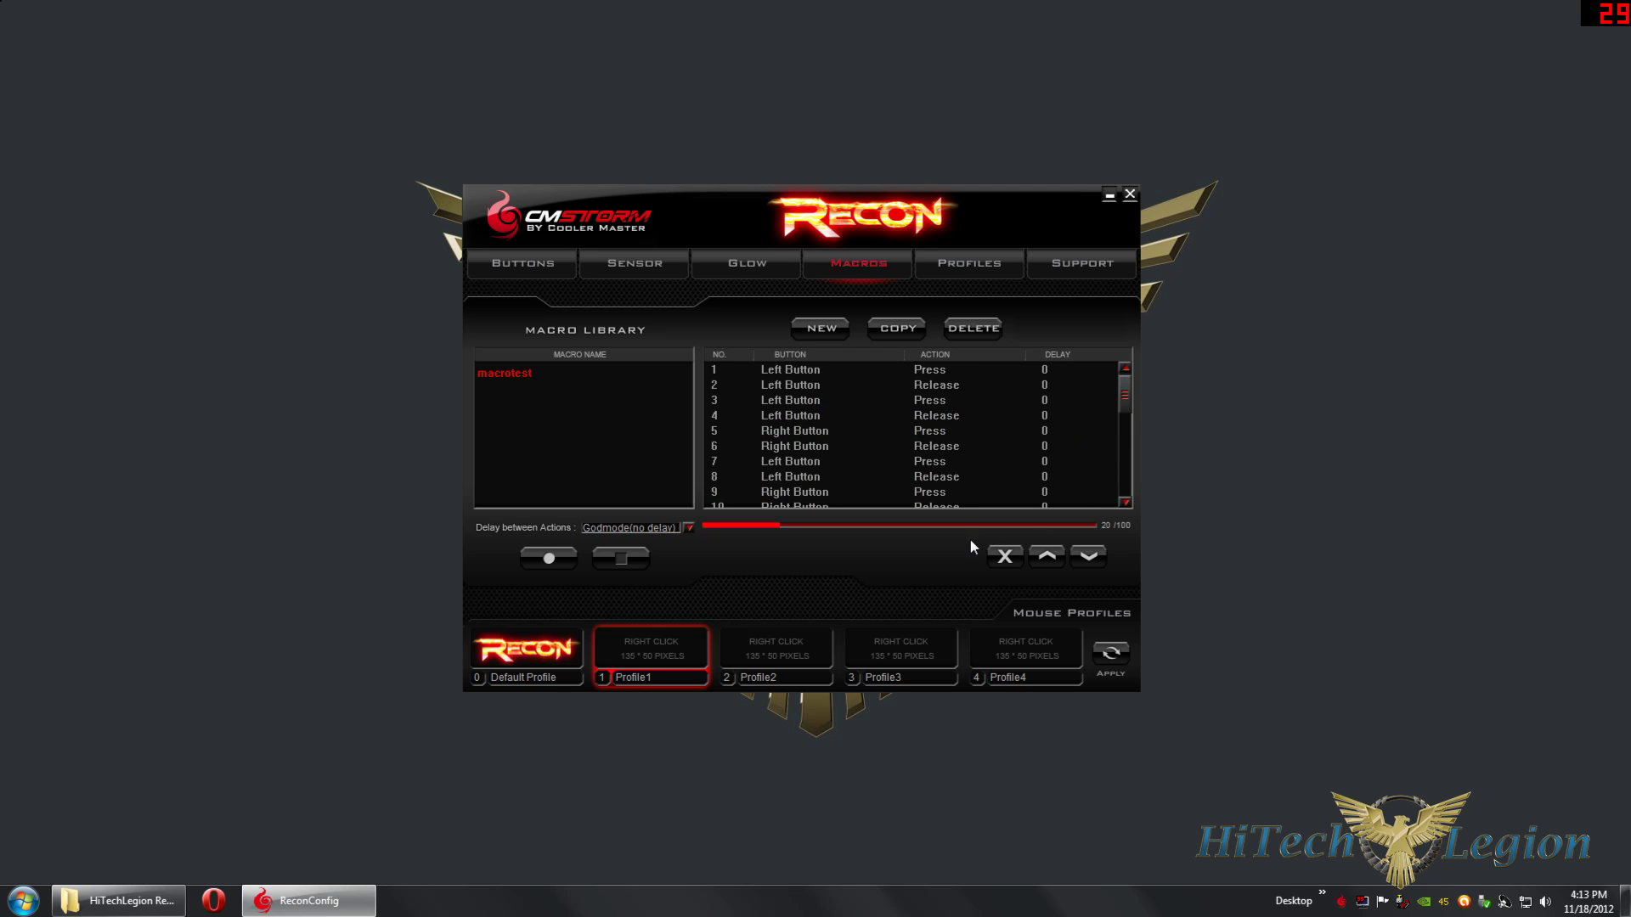
click(805, 463)
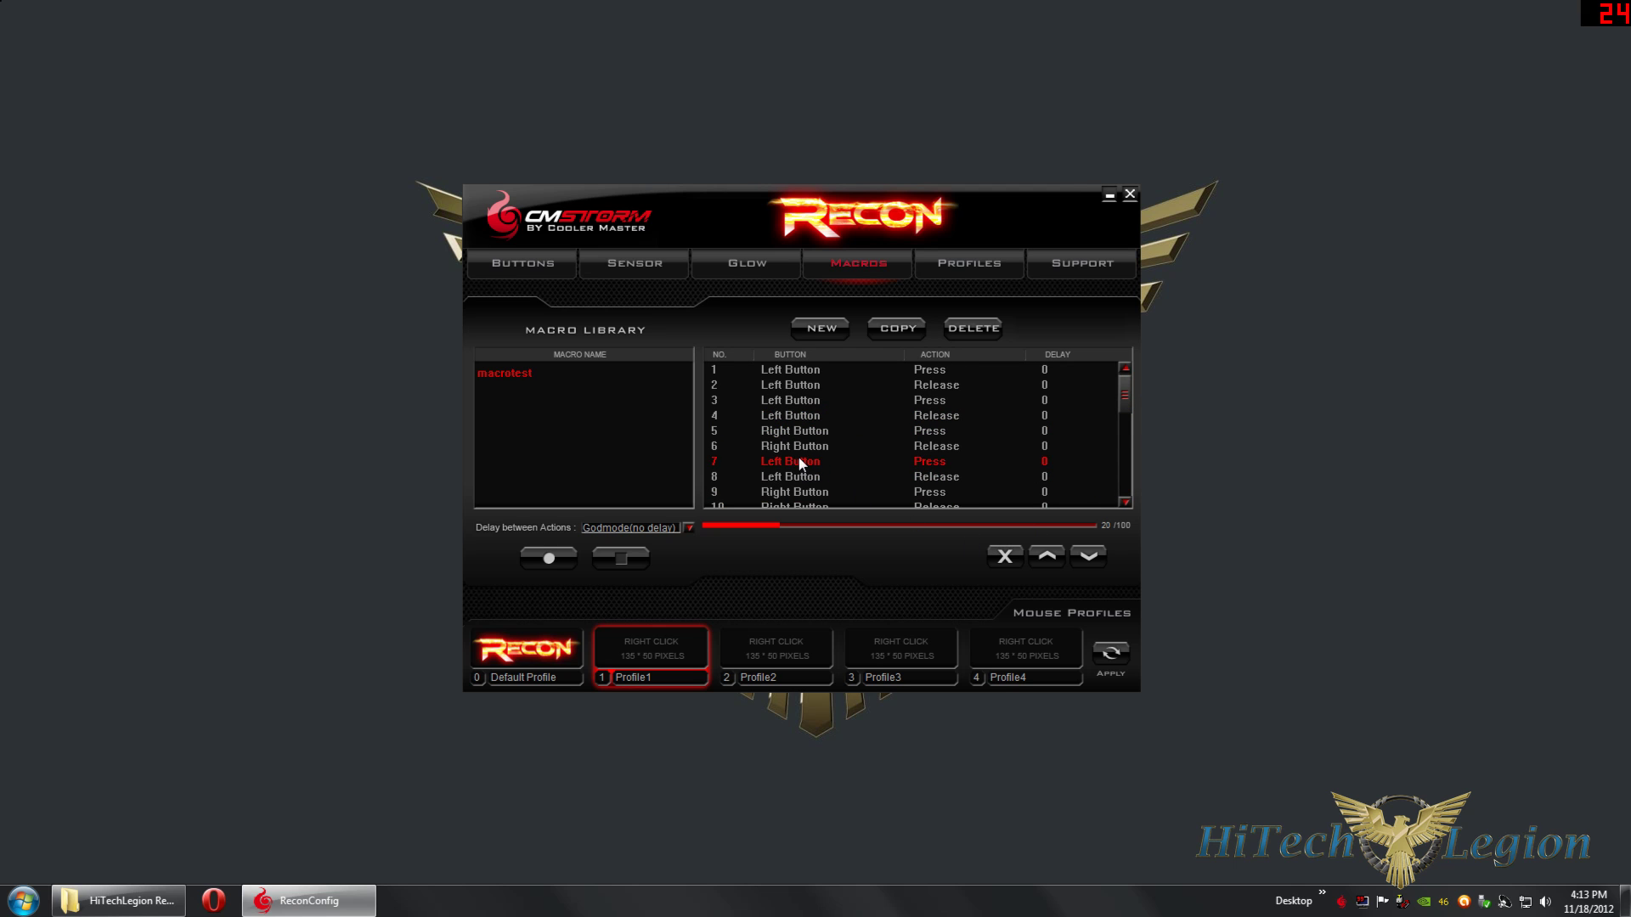
click(1004, 557)
- Look through the remaining actions of macrotest and delete the whole macro from the library
click(1125, 426)
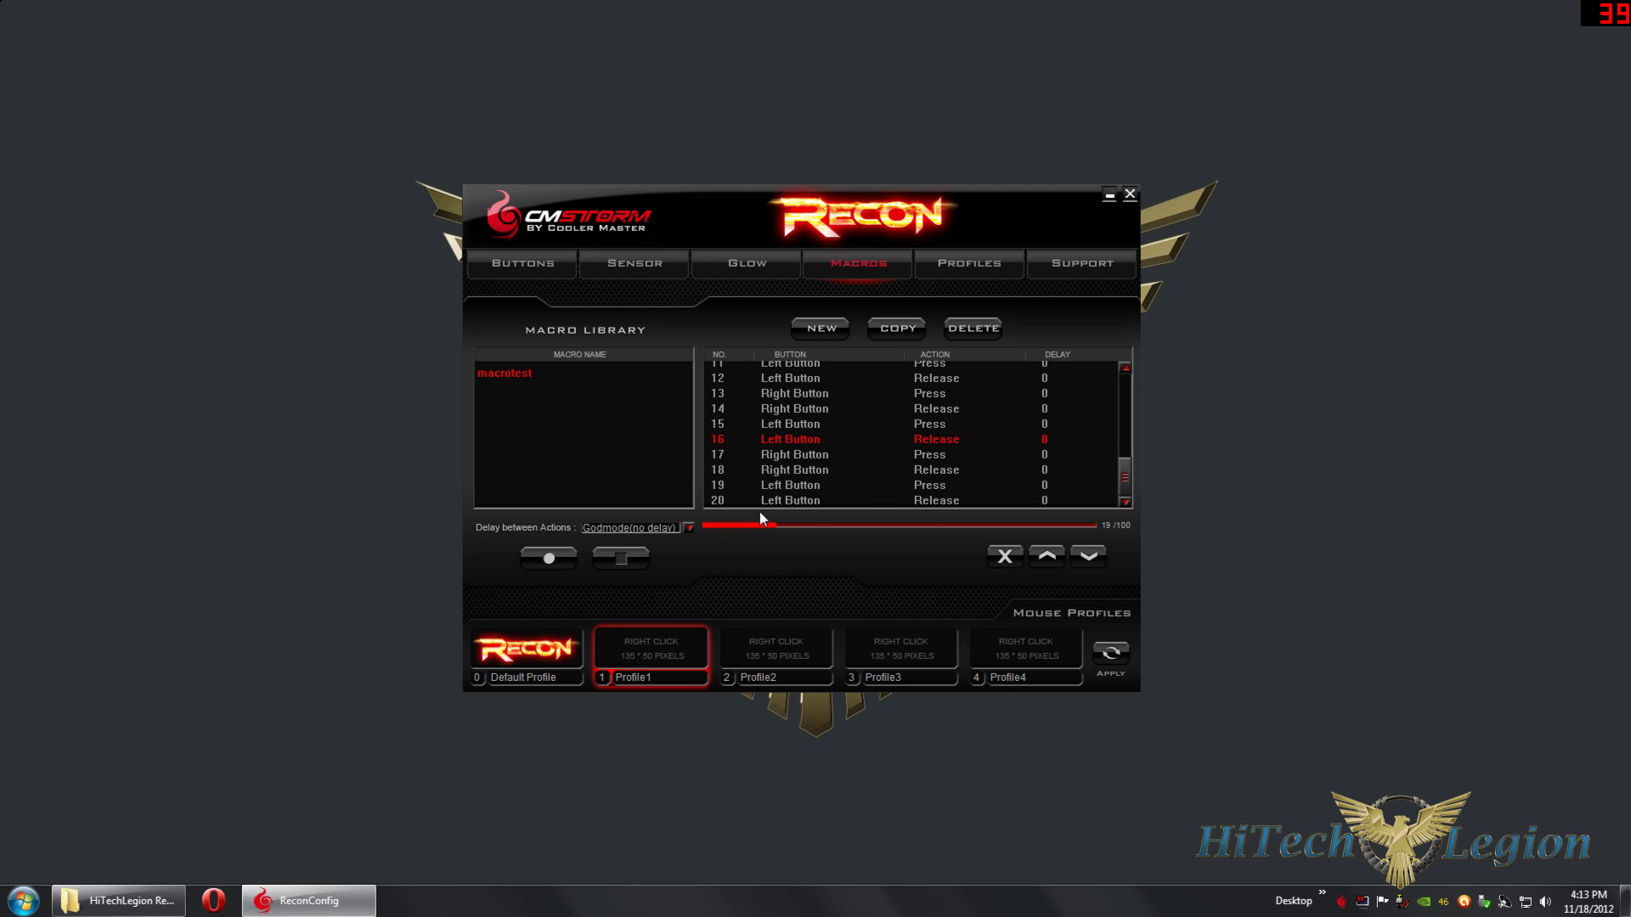
click(971, 429)
click(842, 393)
click(977, 331)
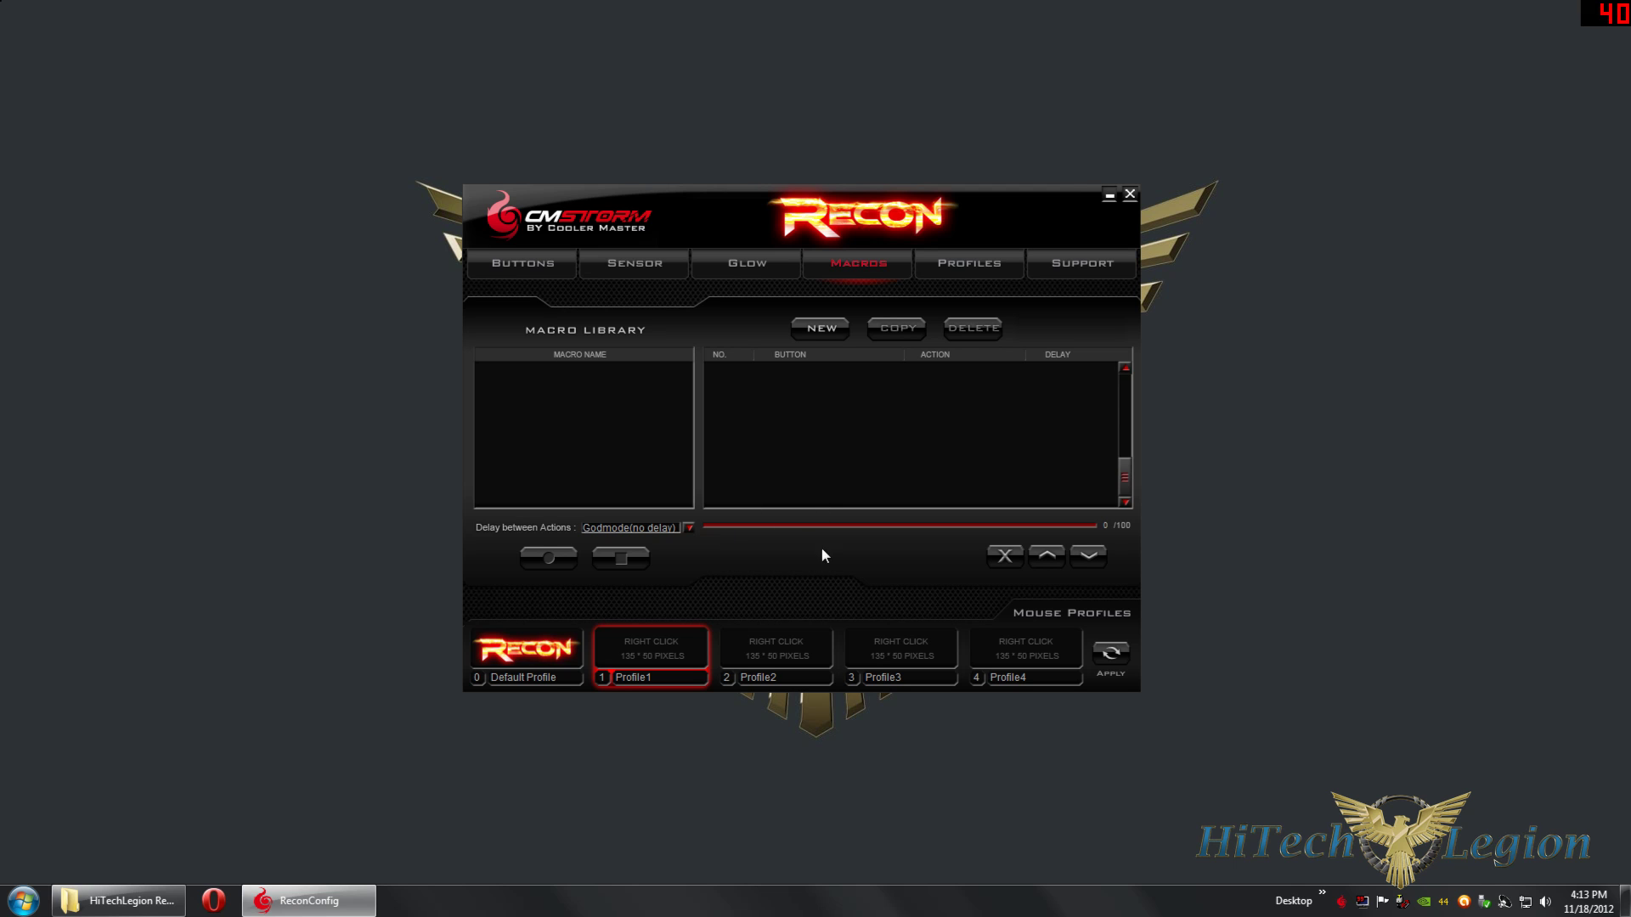
- Create a new profile in the profile library, and open the image selection for it and cancel
click(949, 274)
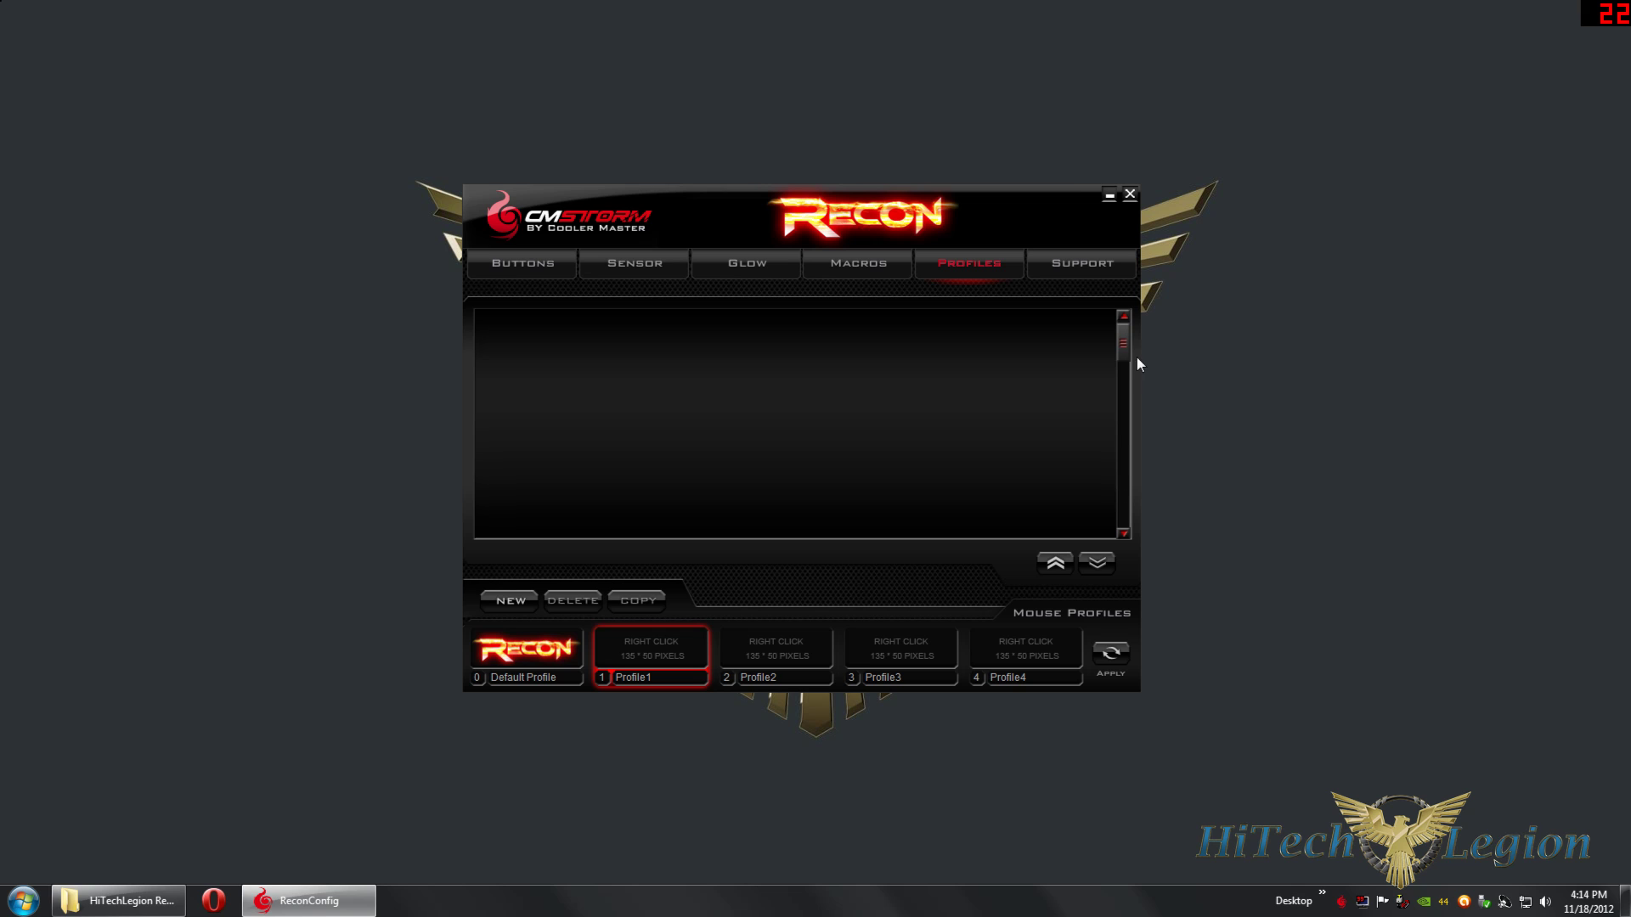
click(517, 602)
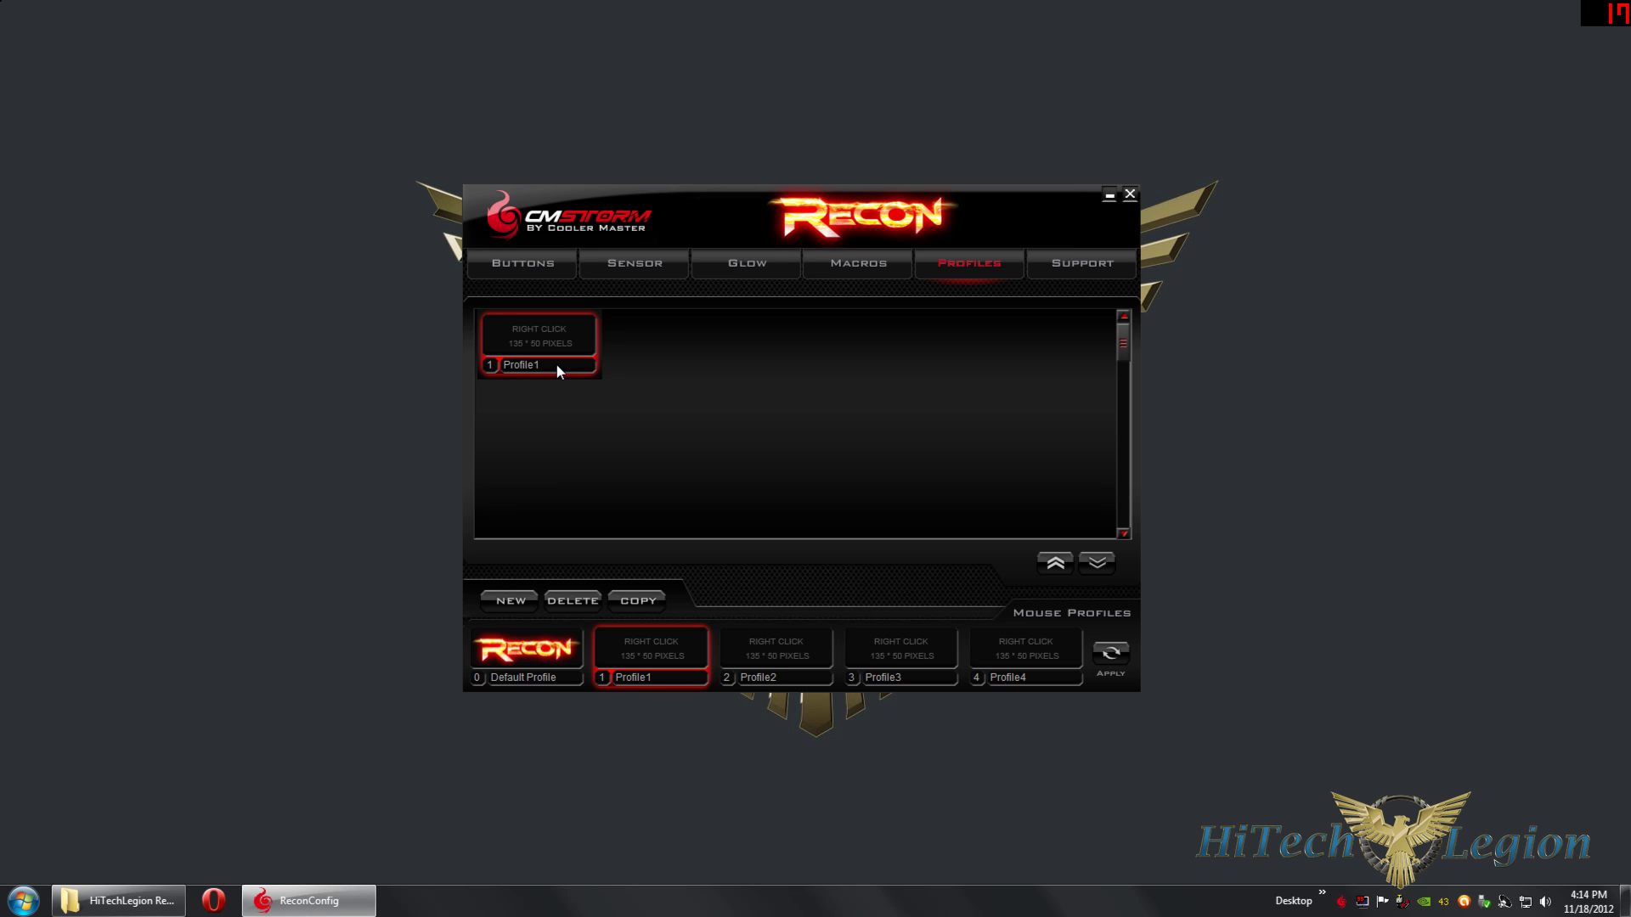
click(569, 341)
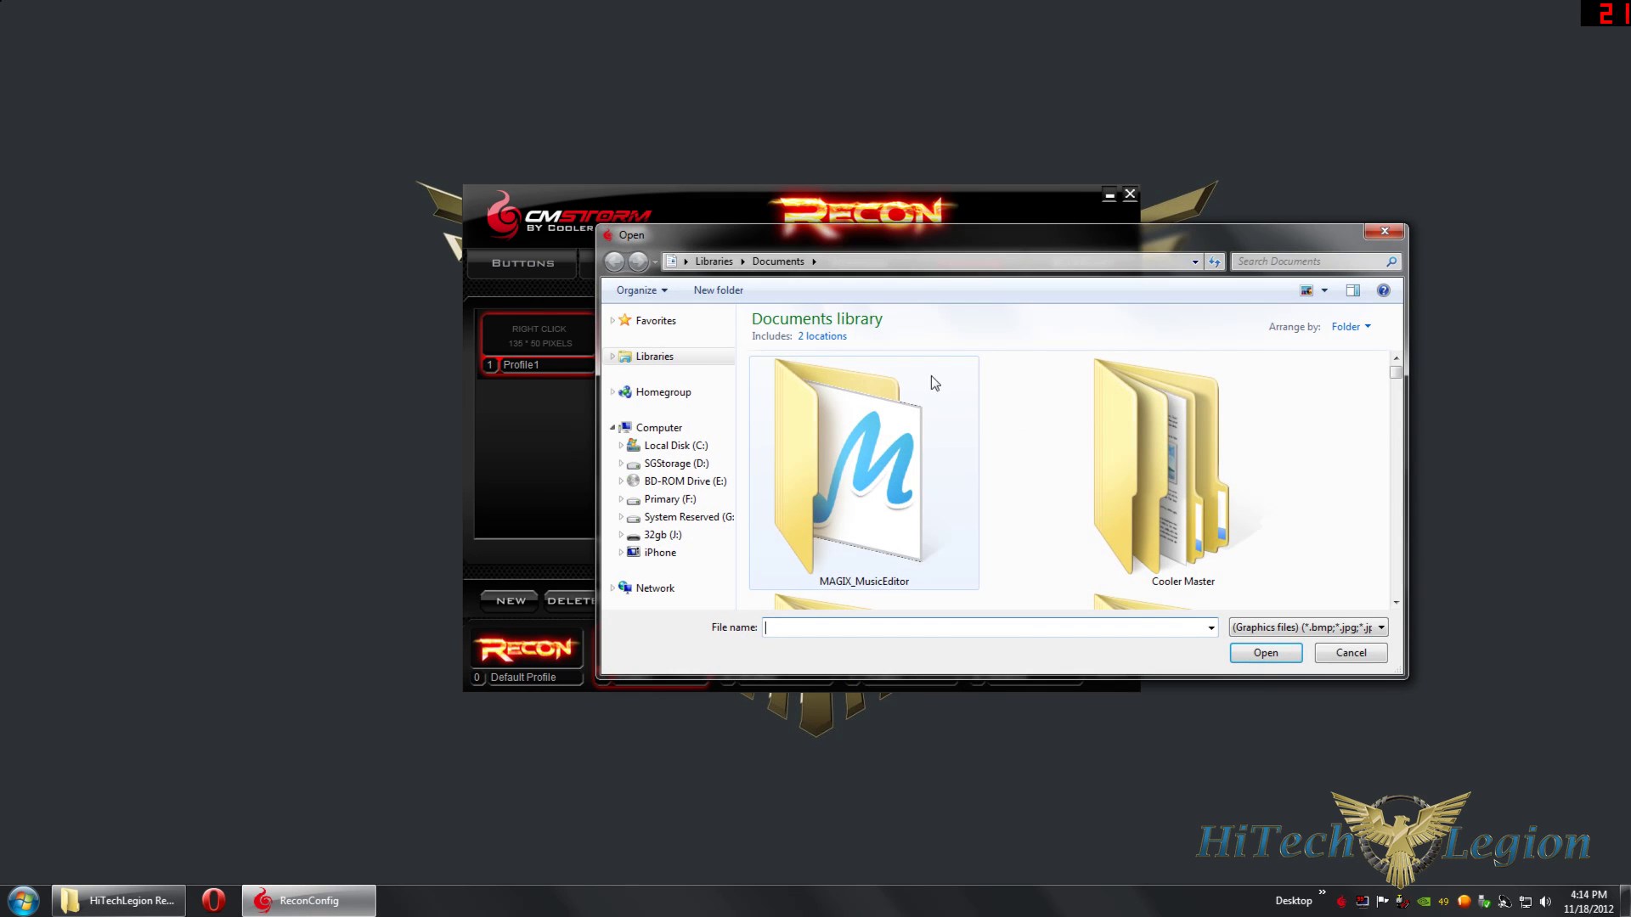
scroll(1394, 522, down, 2)
click(1357, 656)
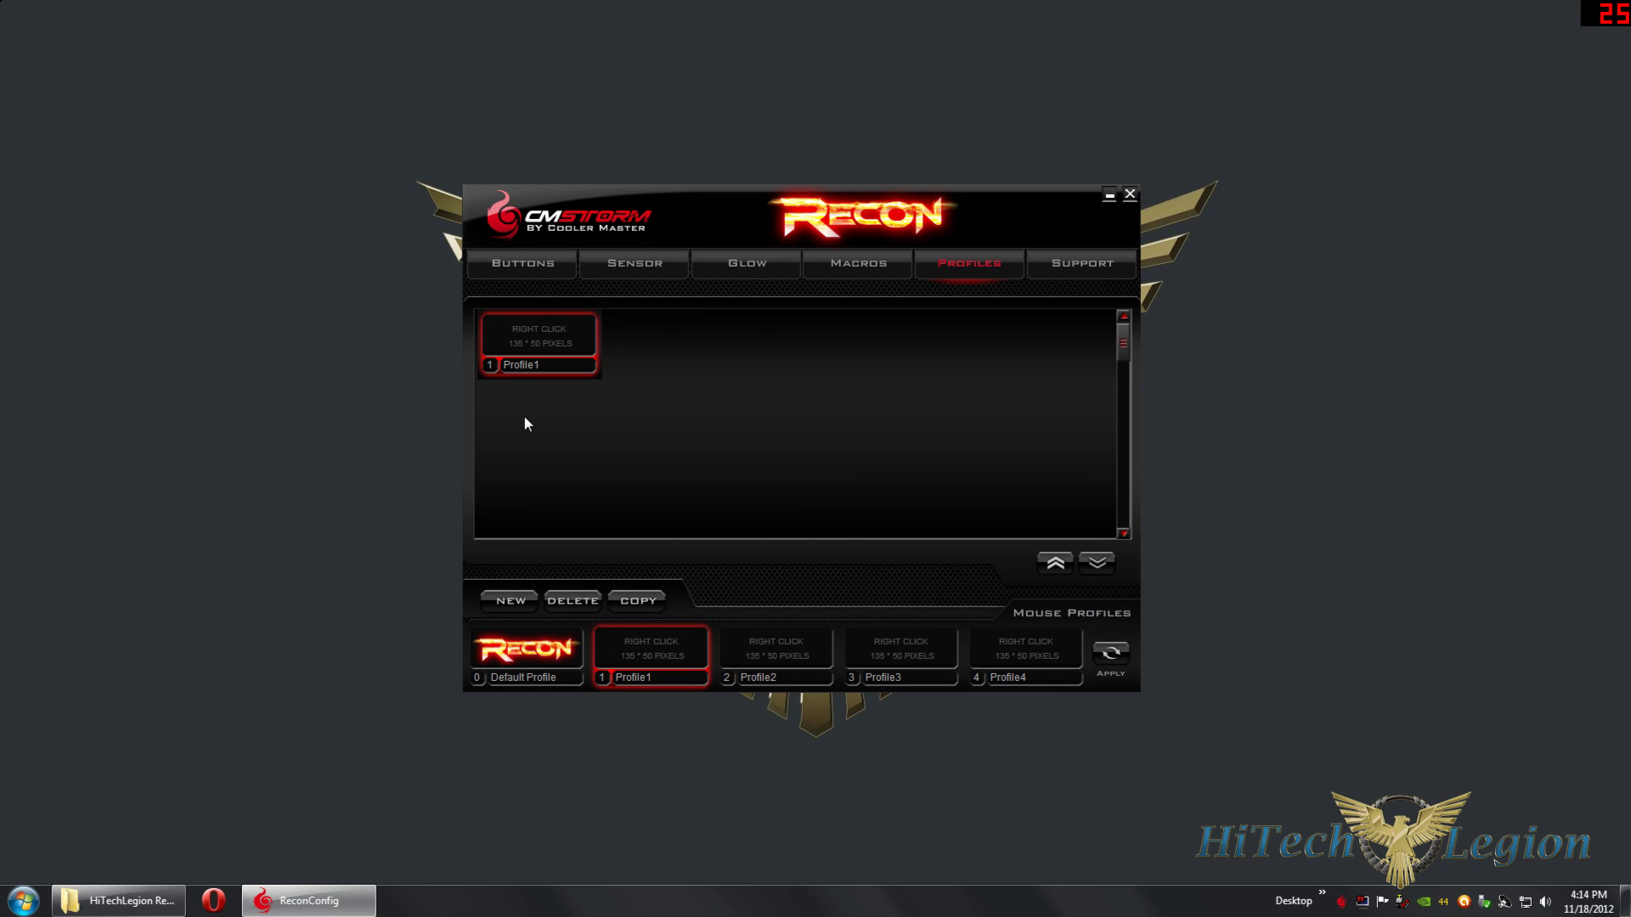
- Make a copy of the new profile in the library and permanently delete that copy
click(641, 602)
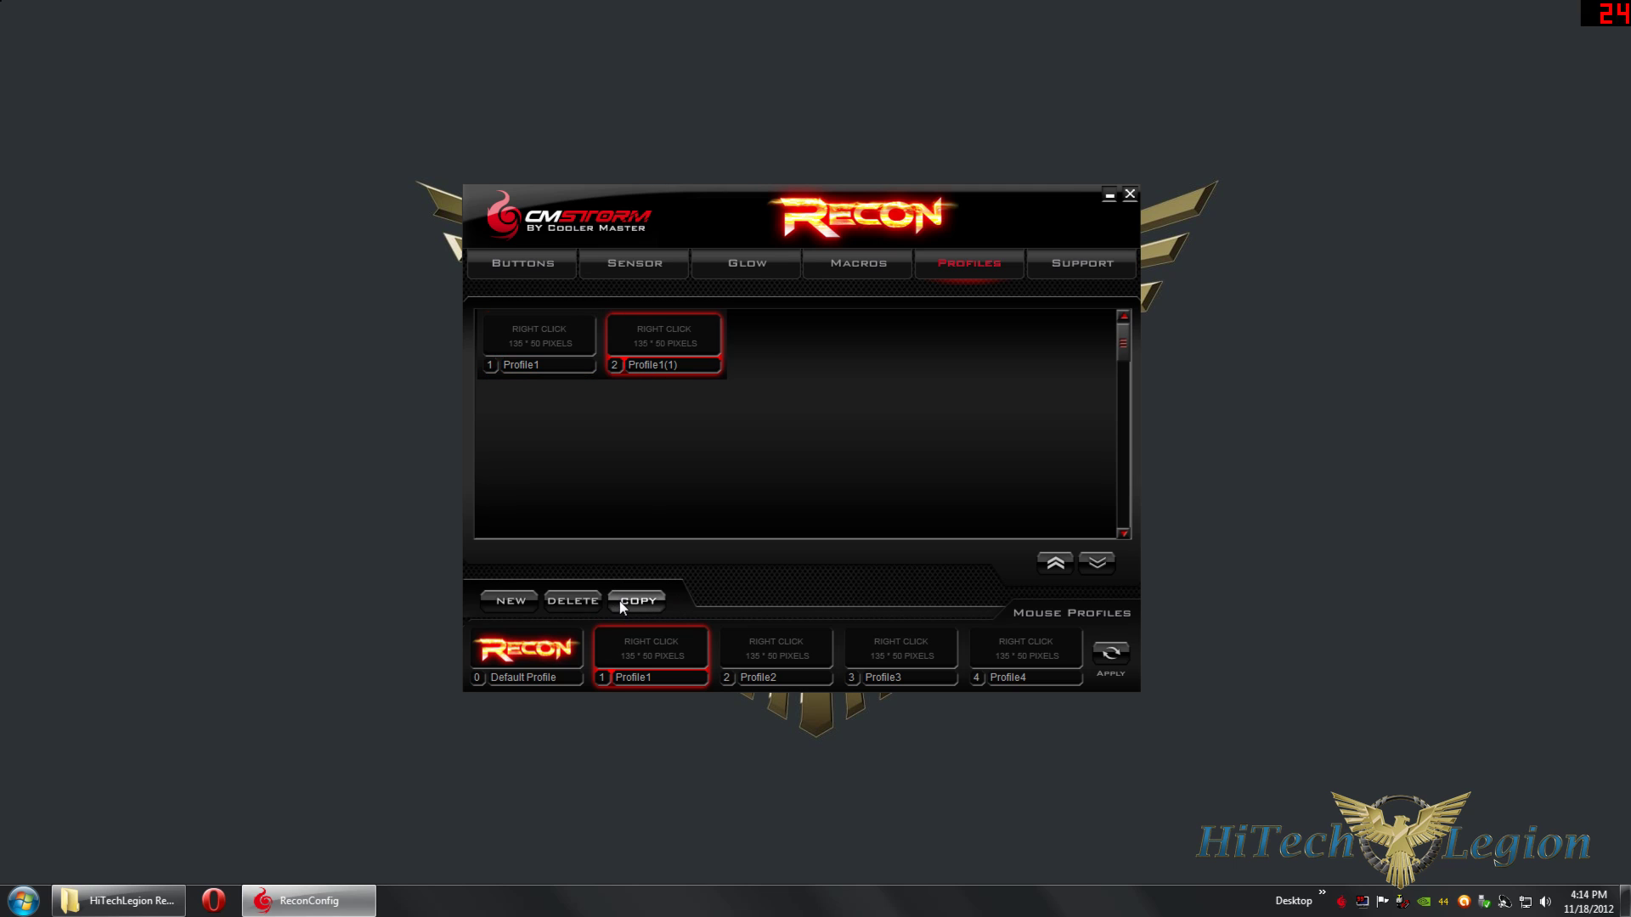
click(581, 600)
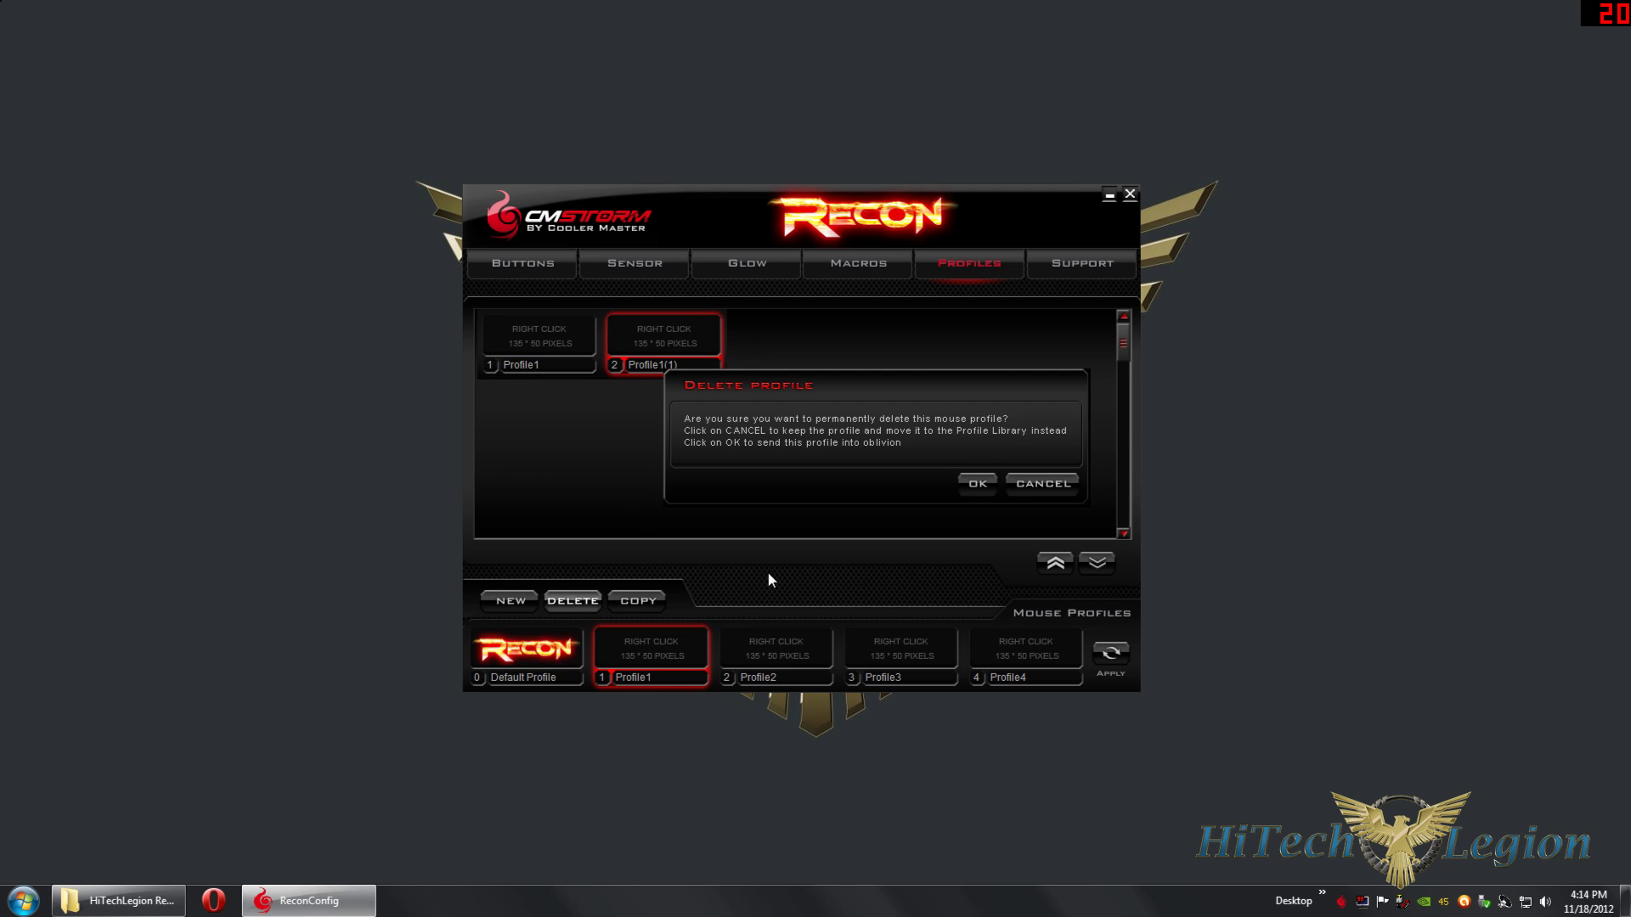
click(987, 491)
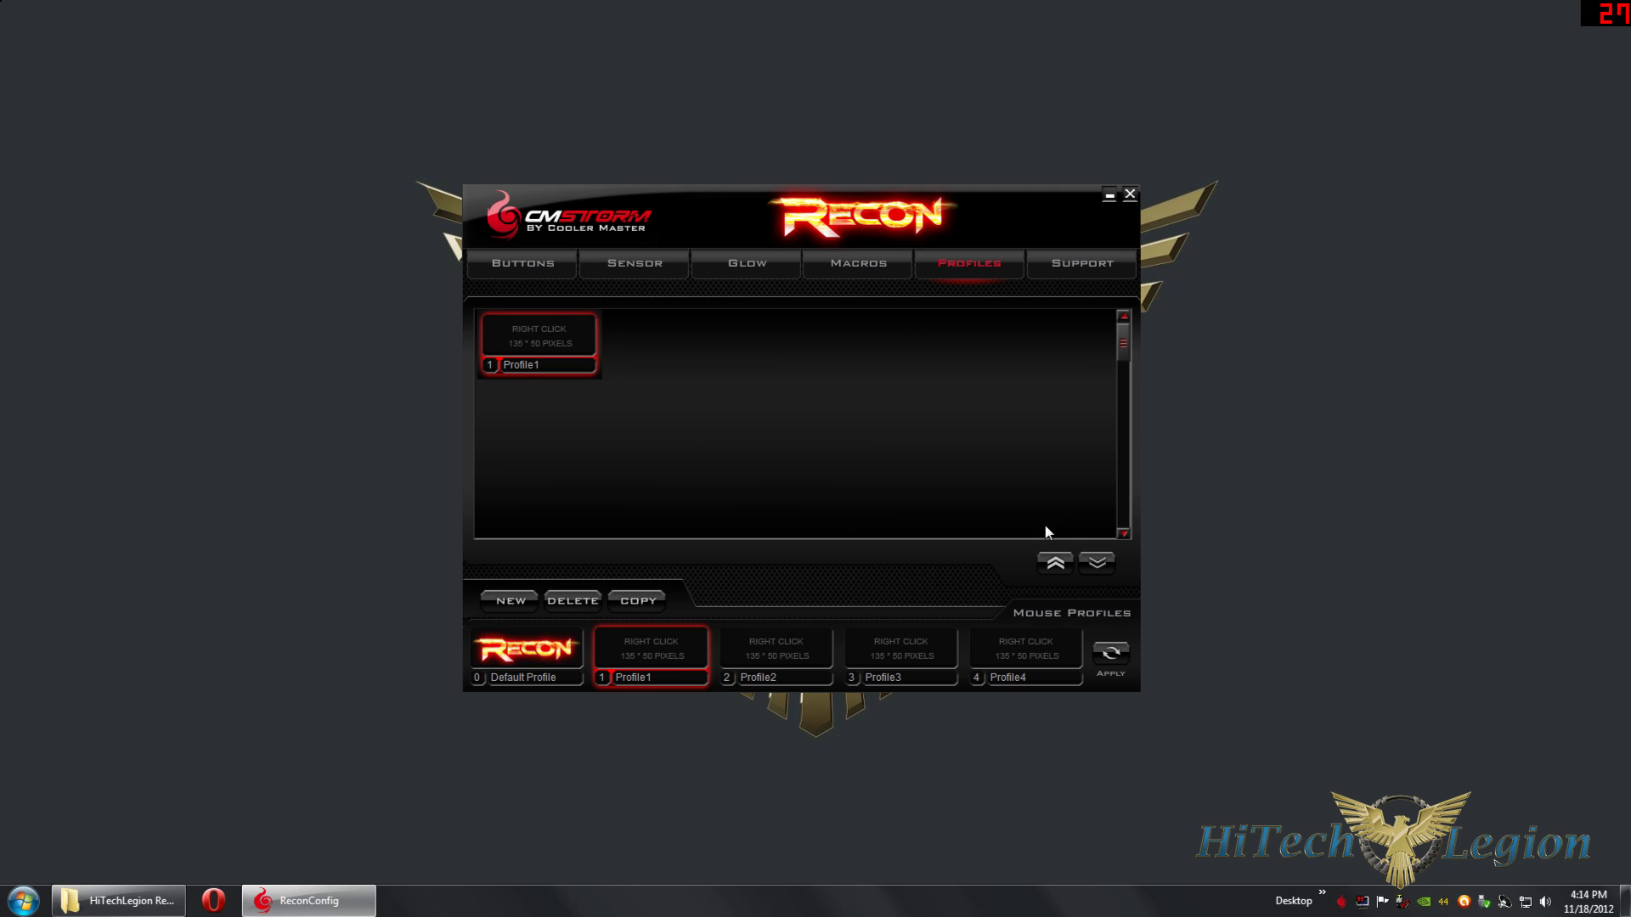
- Revisit the support, button and sensor sections, and switch the active mouse profile to the Default Profile
click(1058, 275)
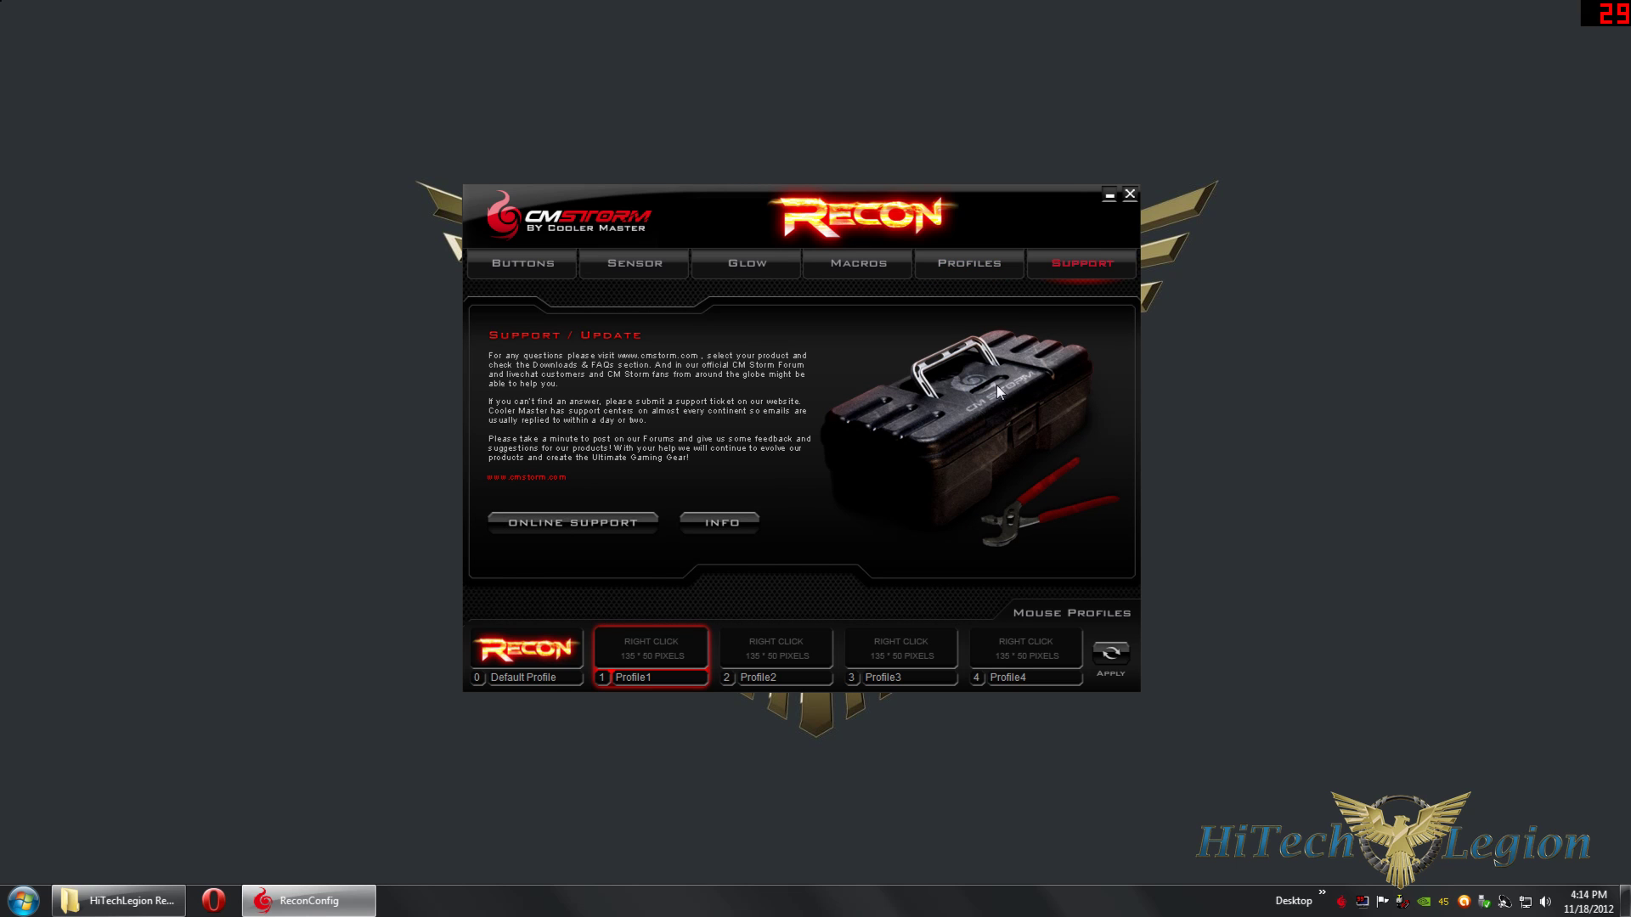
click(557, 270)
click(636, 272)
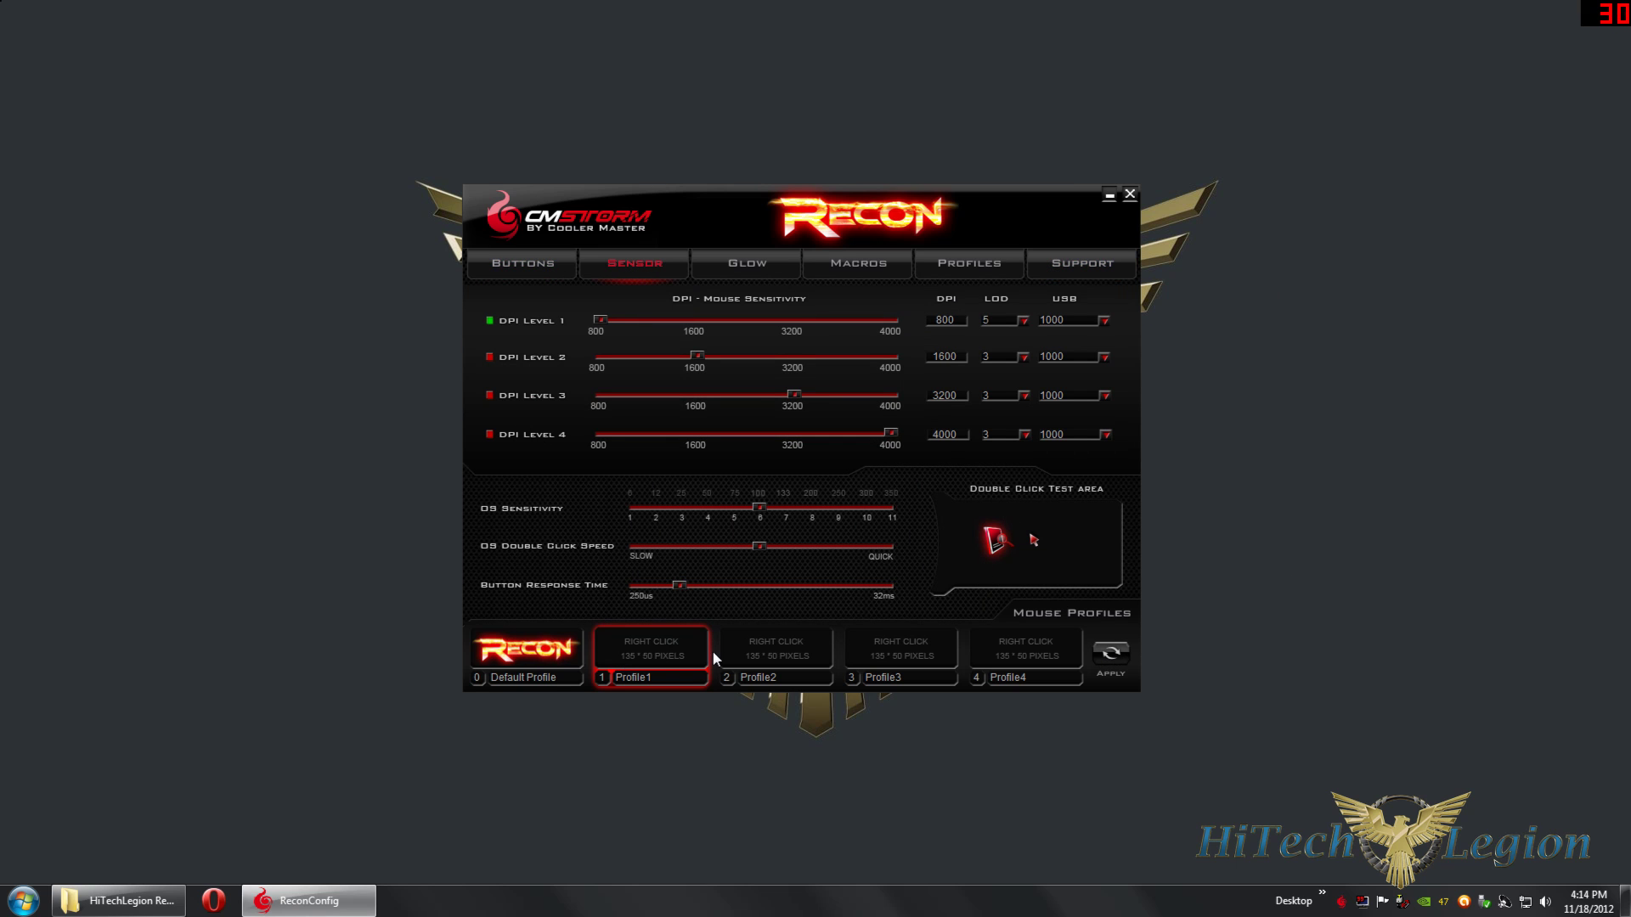
click(1021, 657)
click(551, 655)
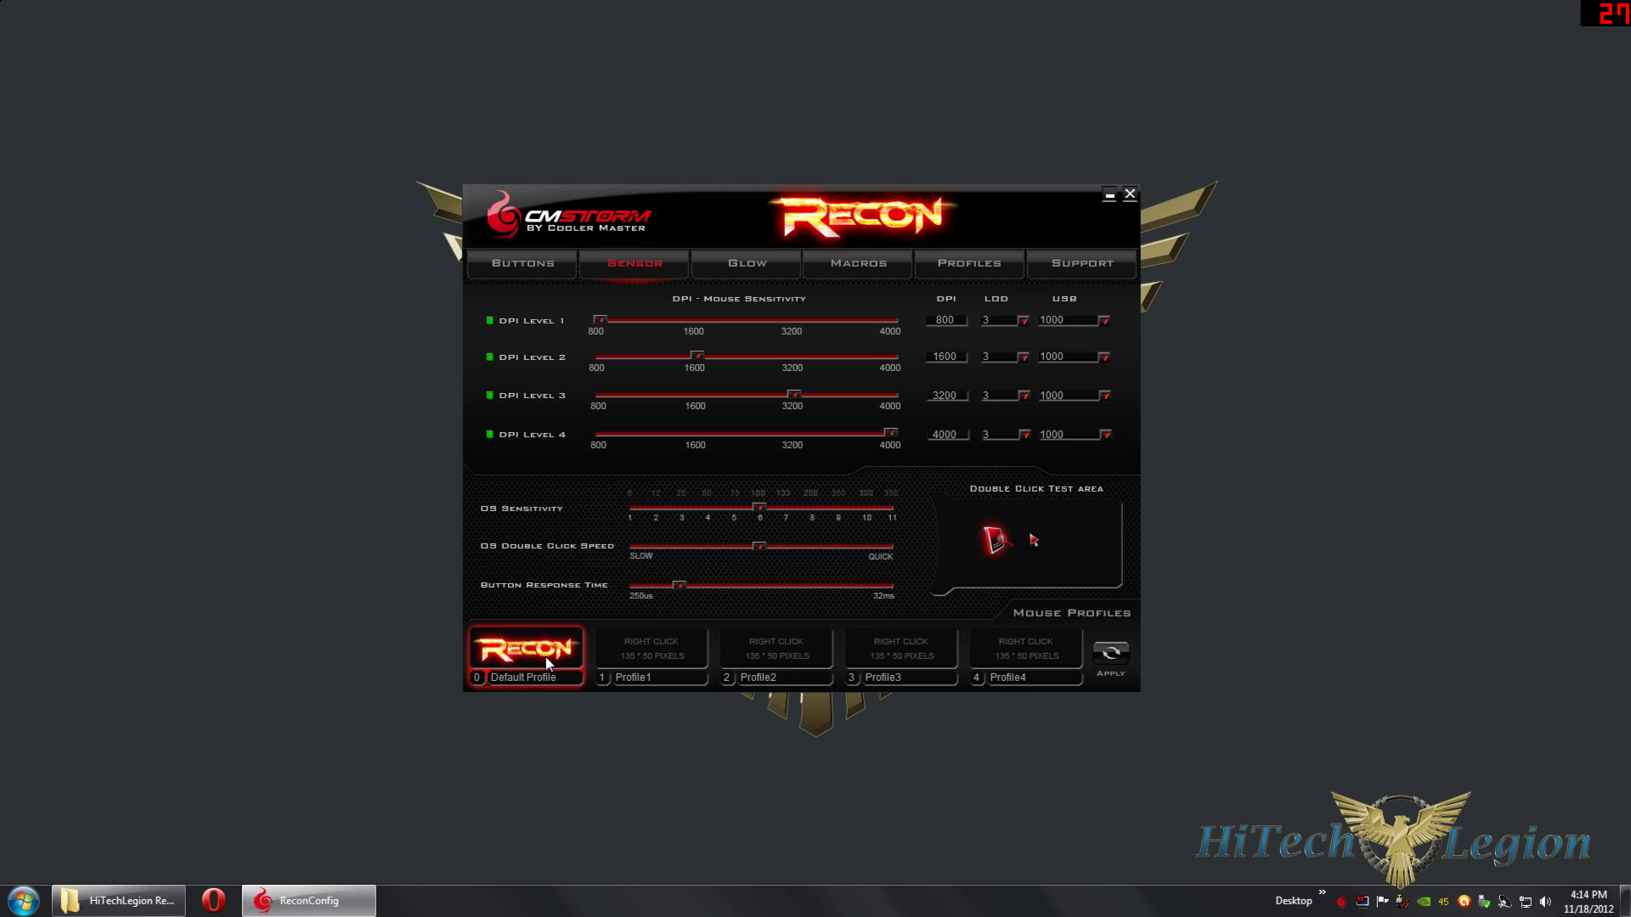
- Switch through the other mouse profiles, finish on Profile1, and enable its DPI Level 4
click(664, 657)
click(1021, 658)
click(908, 654)
click(772, 656)
click(656, 644)
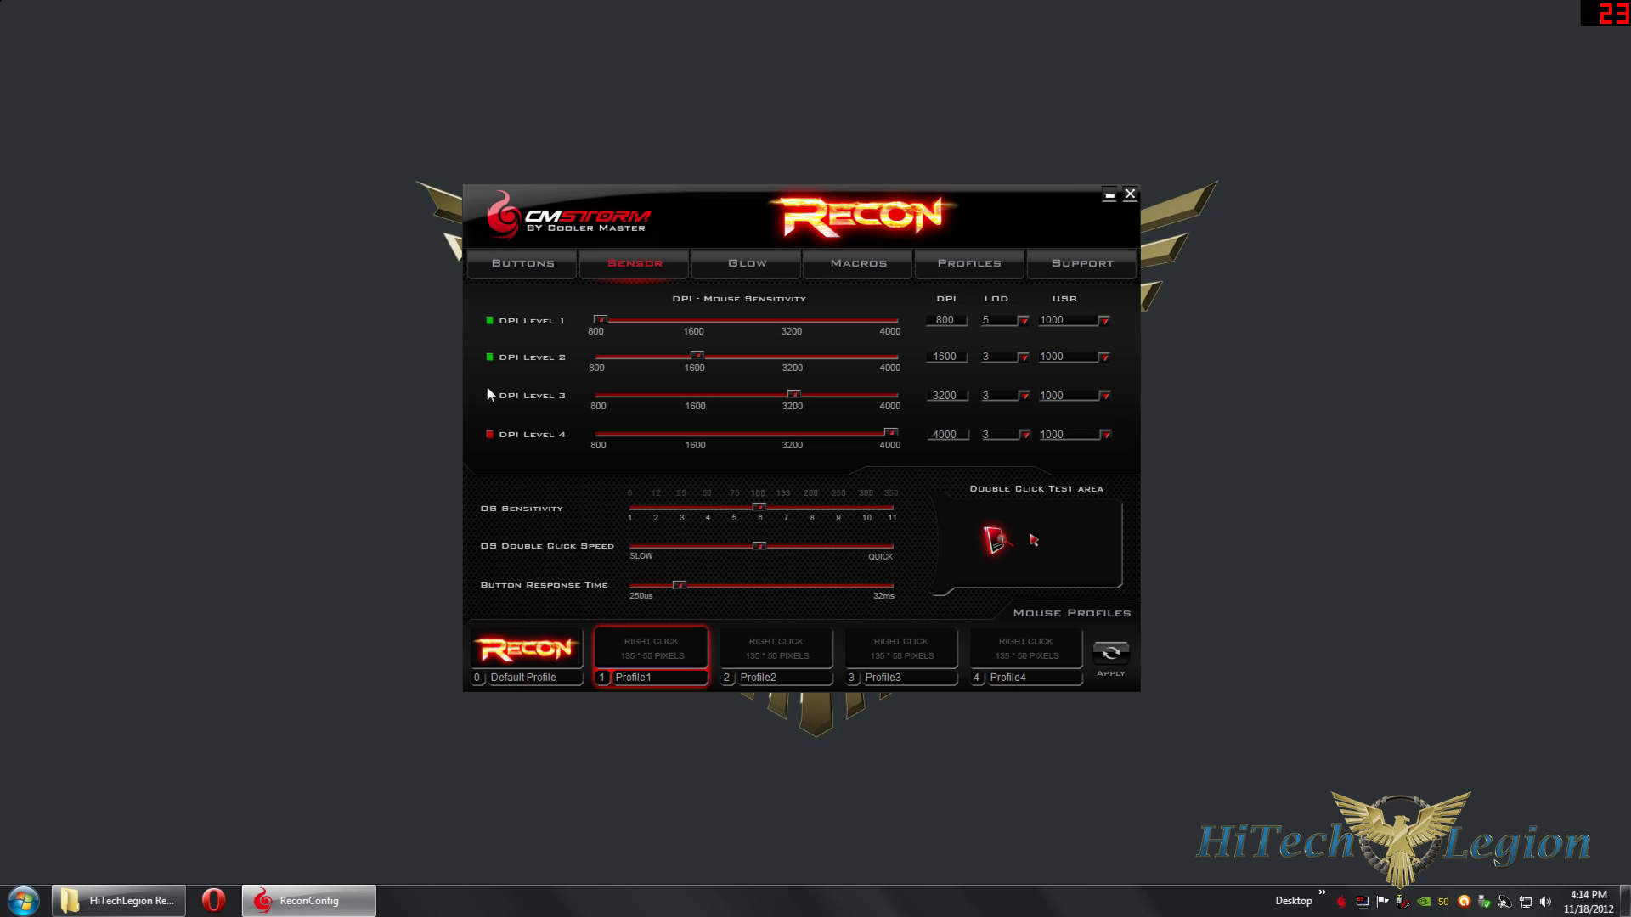
click(489, 436)
- Choose the advanced function profile+ for Button4 in Profile1's button assignments and cancel the change
click(557, 264)
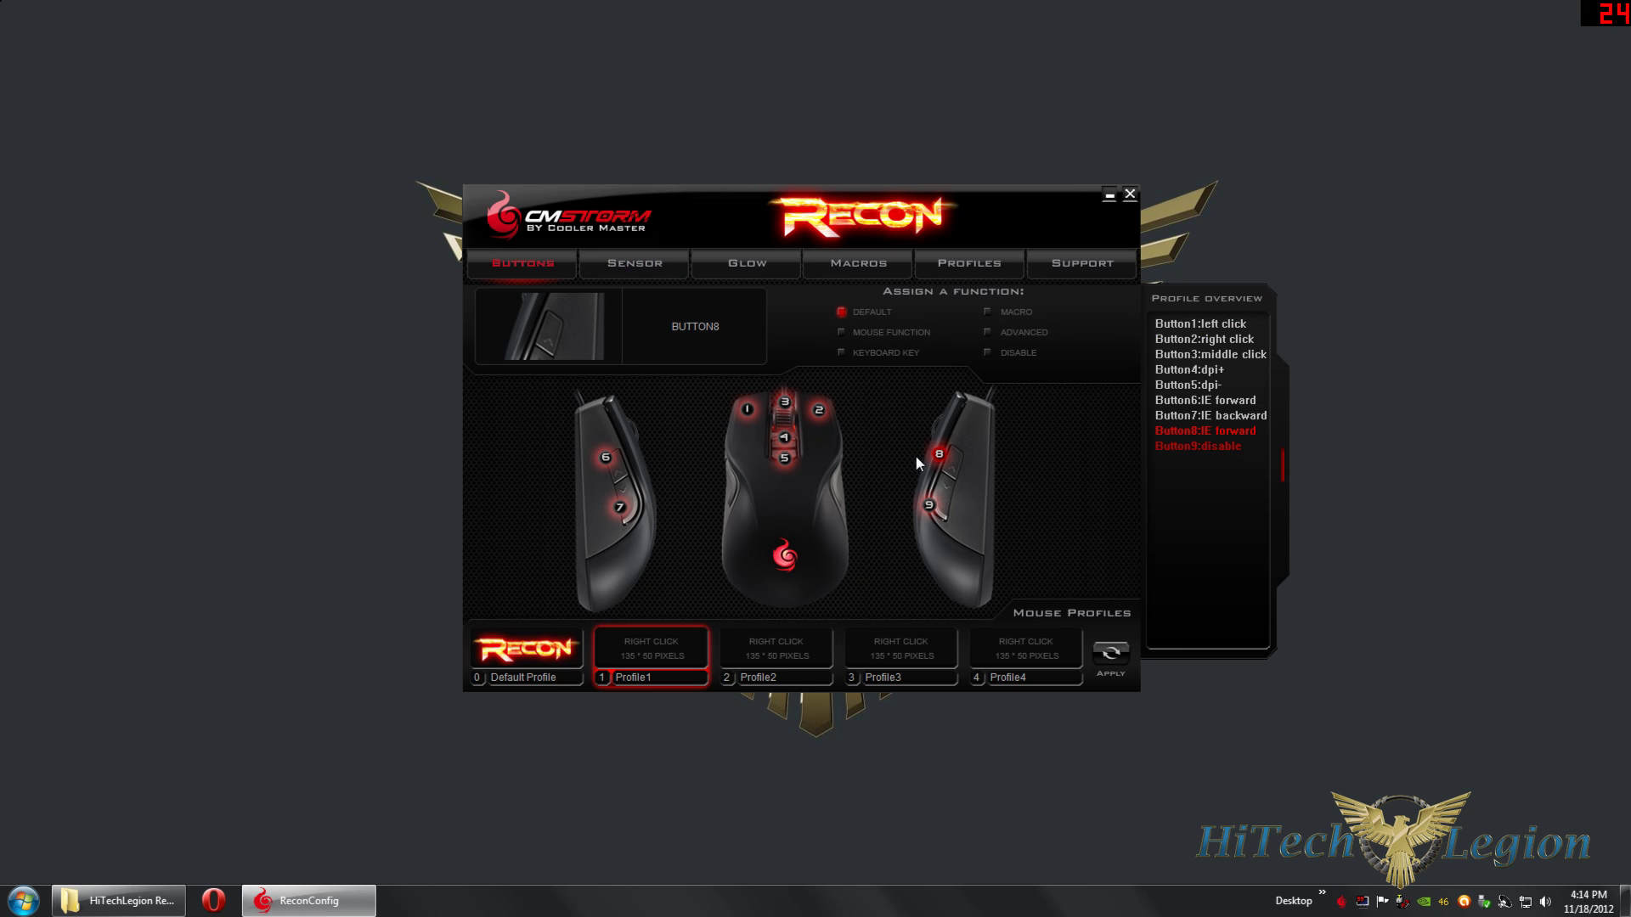
click(786, 440)
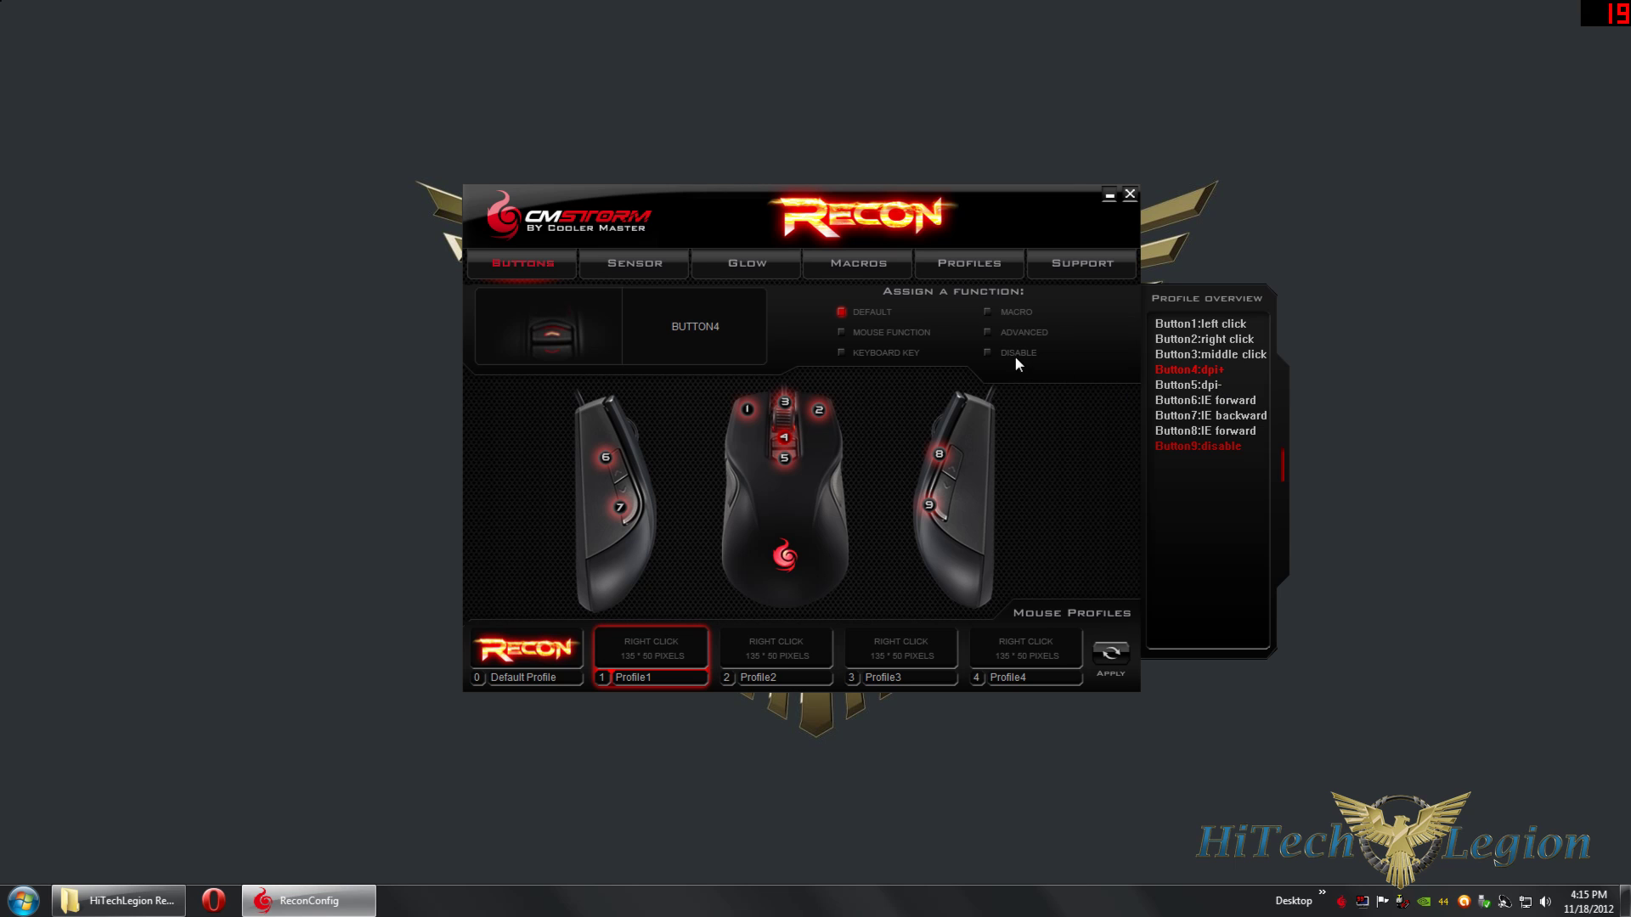
click(990, 333)
click(1100, 324)
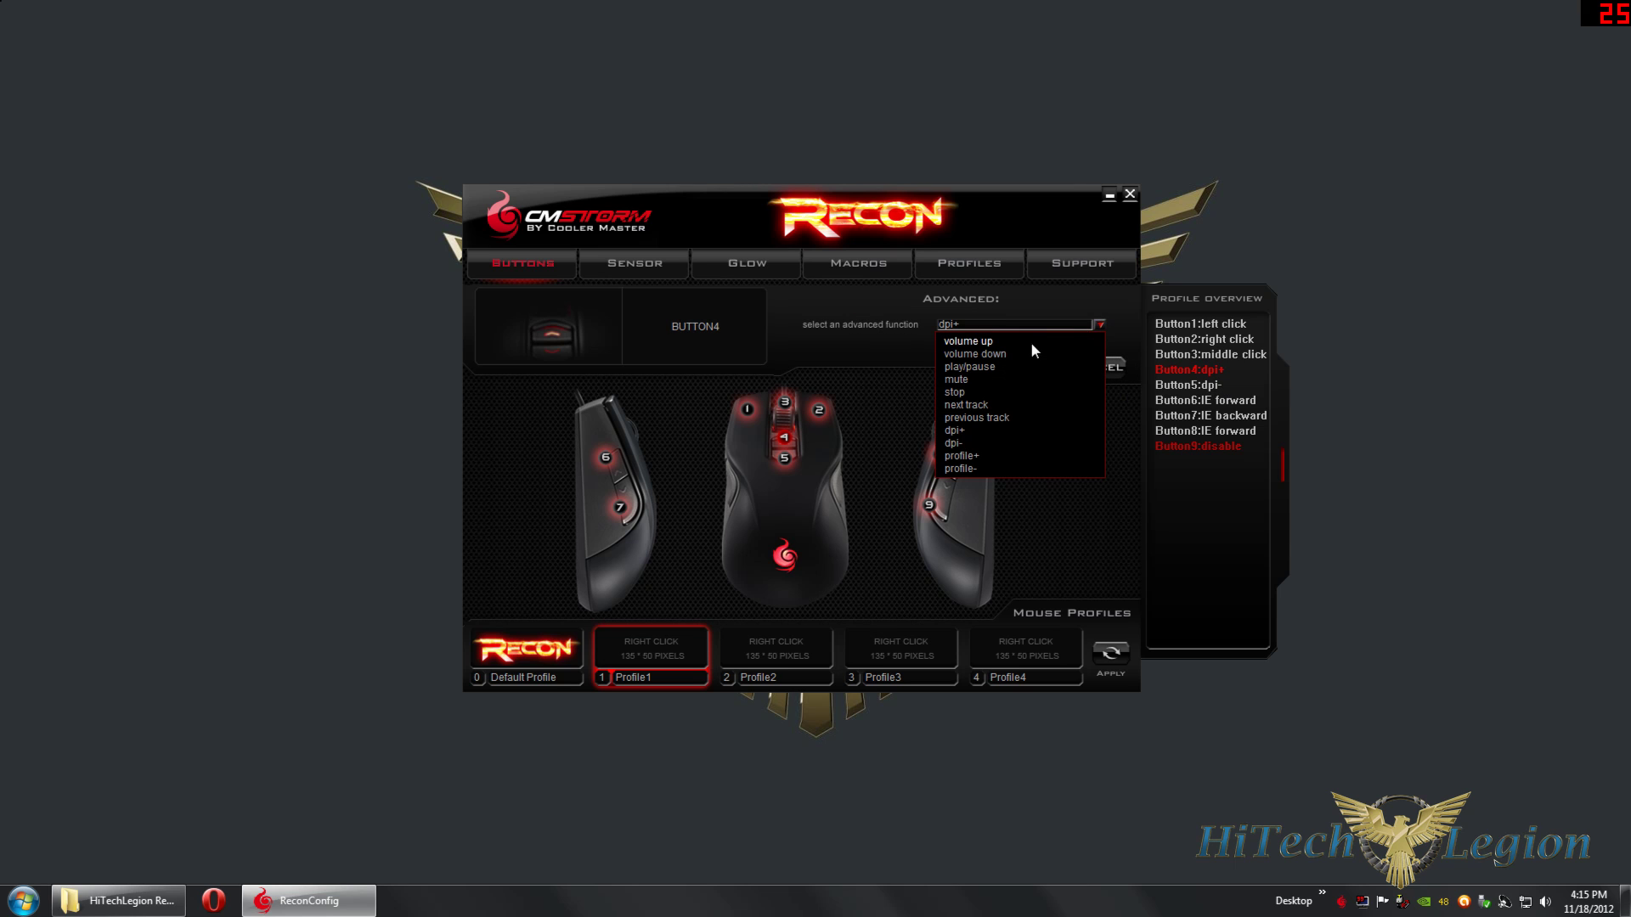
click(986, 457)
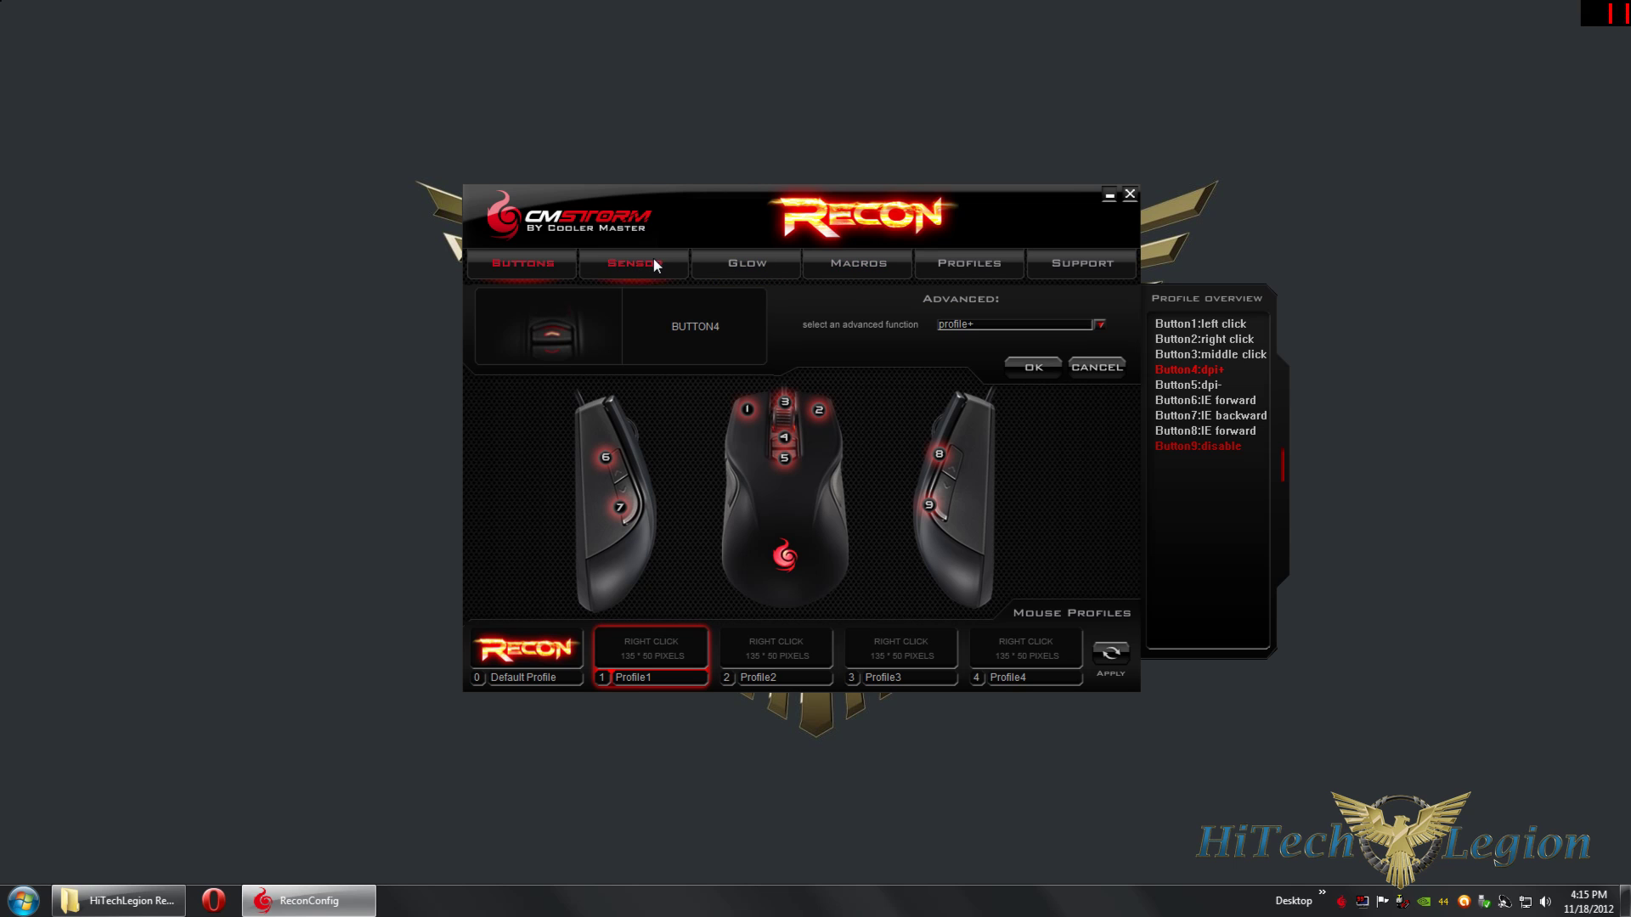
click(1093, 370)
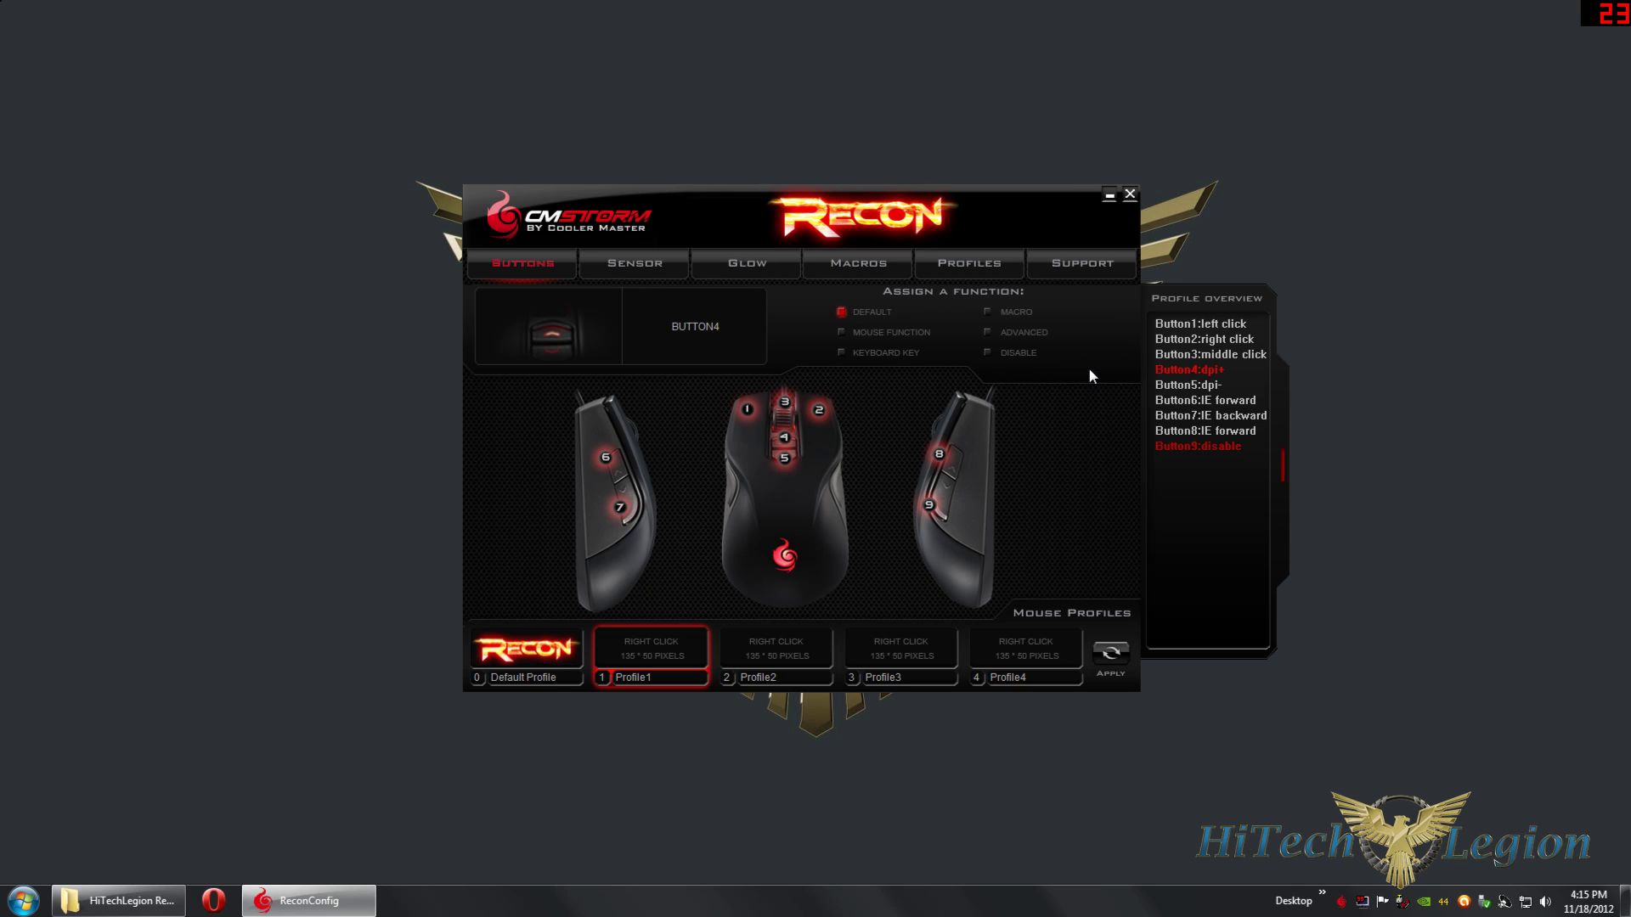
- Return to the sensor settings of Profile1 and move the configuration window slightly upward on the desktop
click(646, 264)
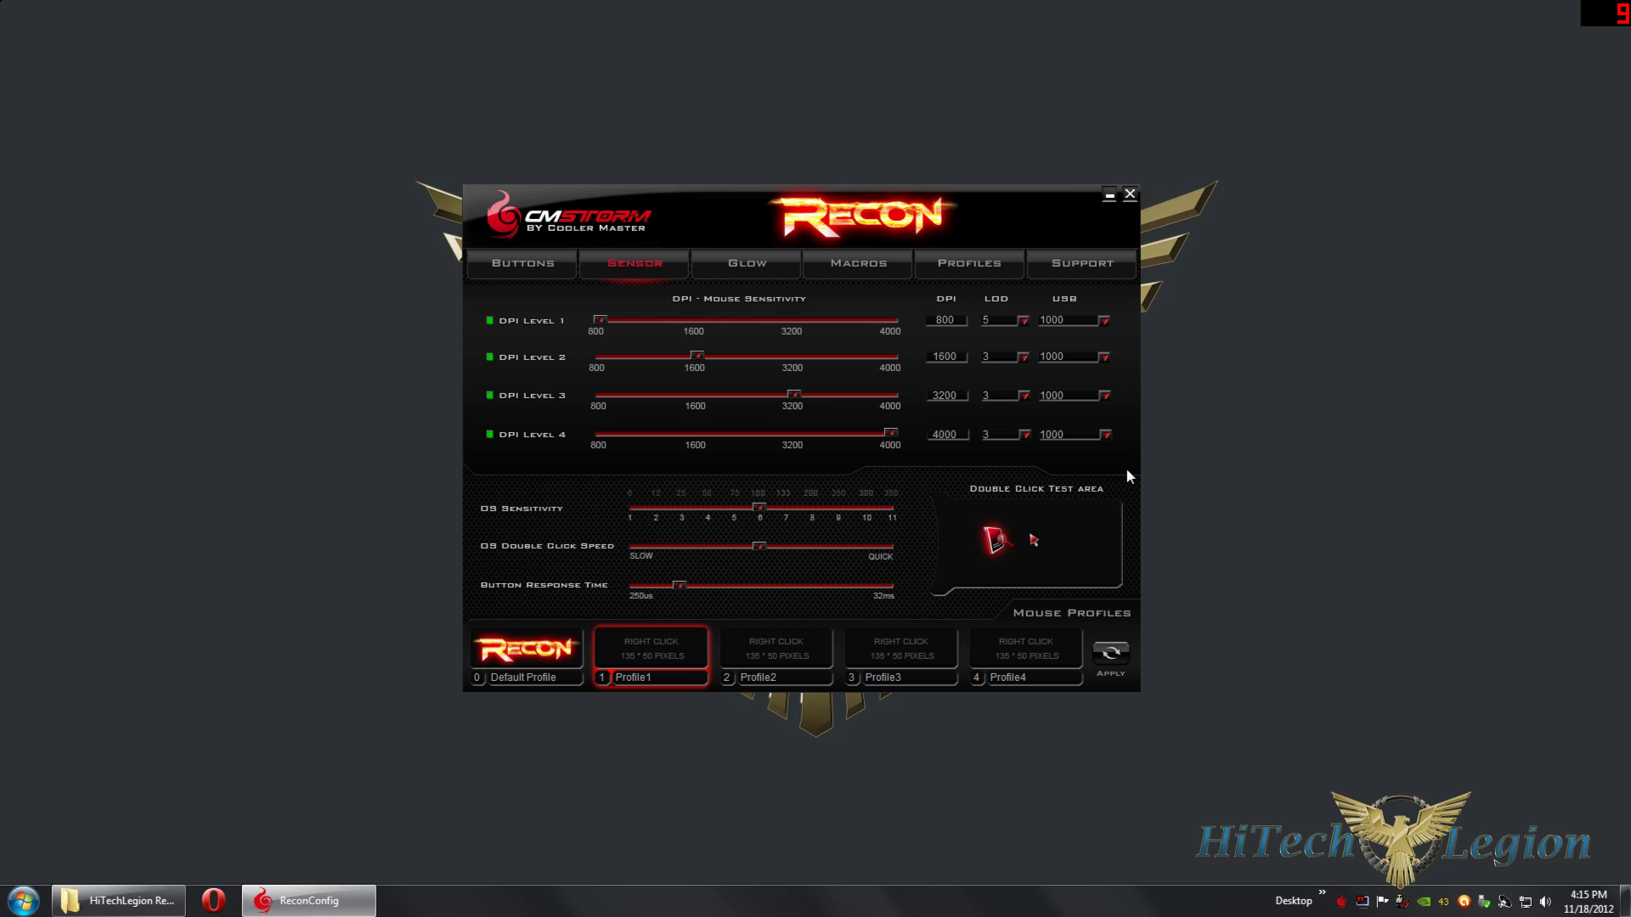
drag(979, 212, 964, 181)
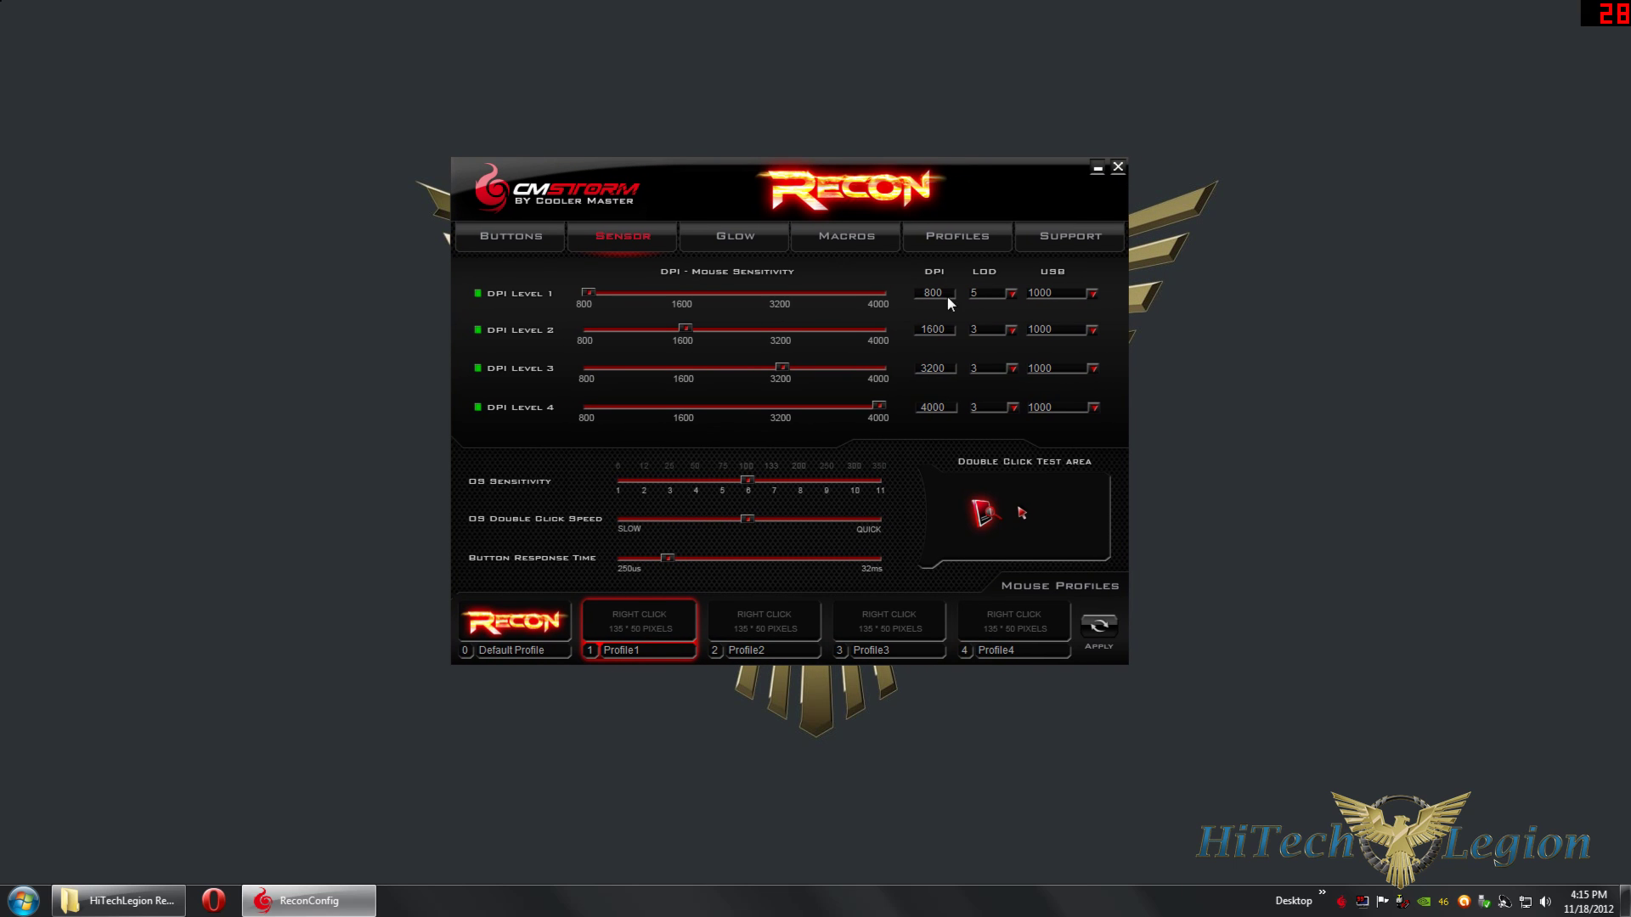